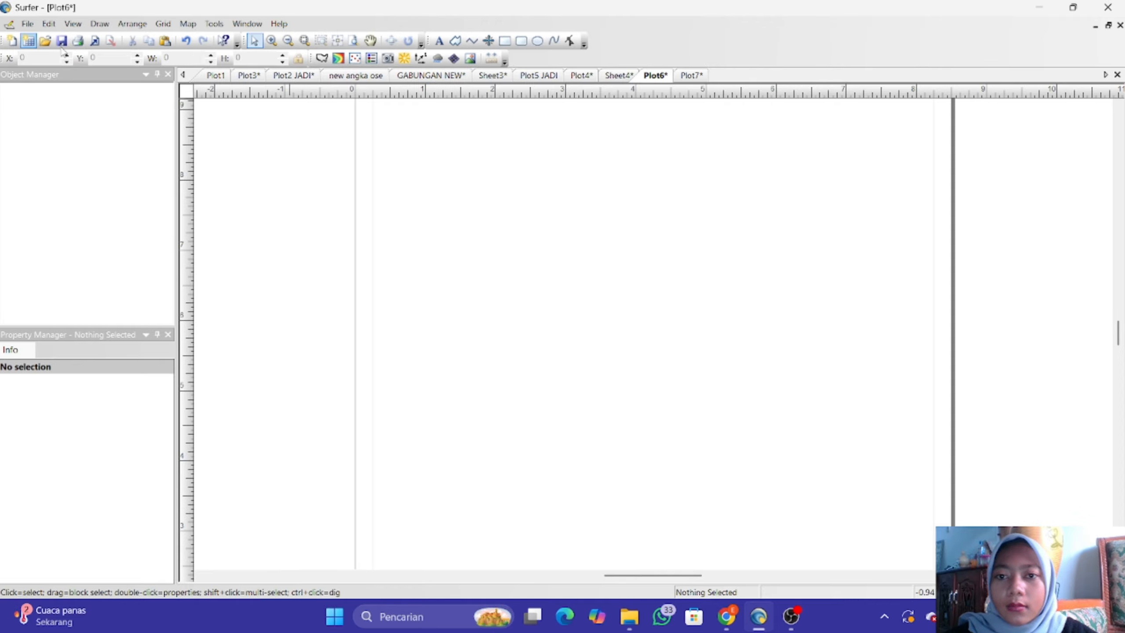
Import the DATA POSISI file into the empty Sheet4 worksheet, searching the documents folder for "data".
click(620, 76)
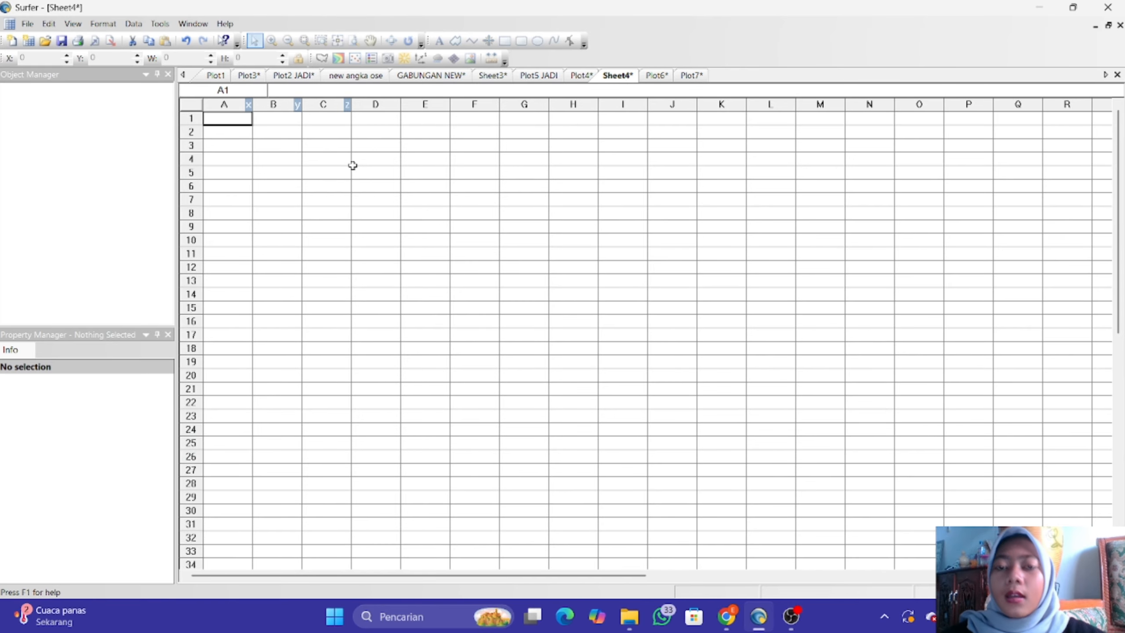
click(29, 25)
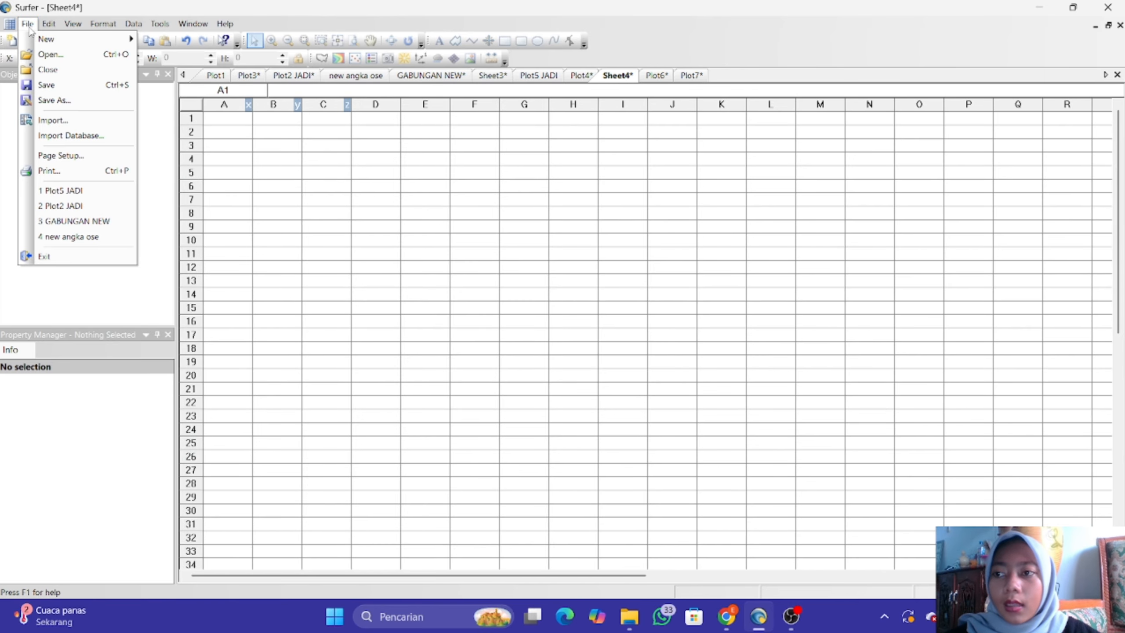
click(73, 121)
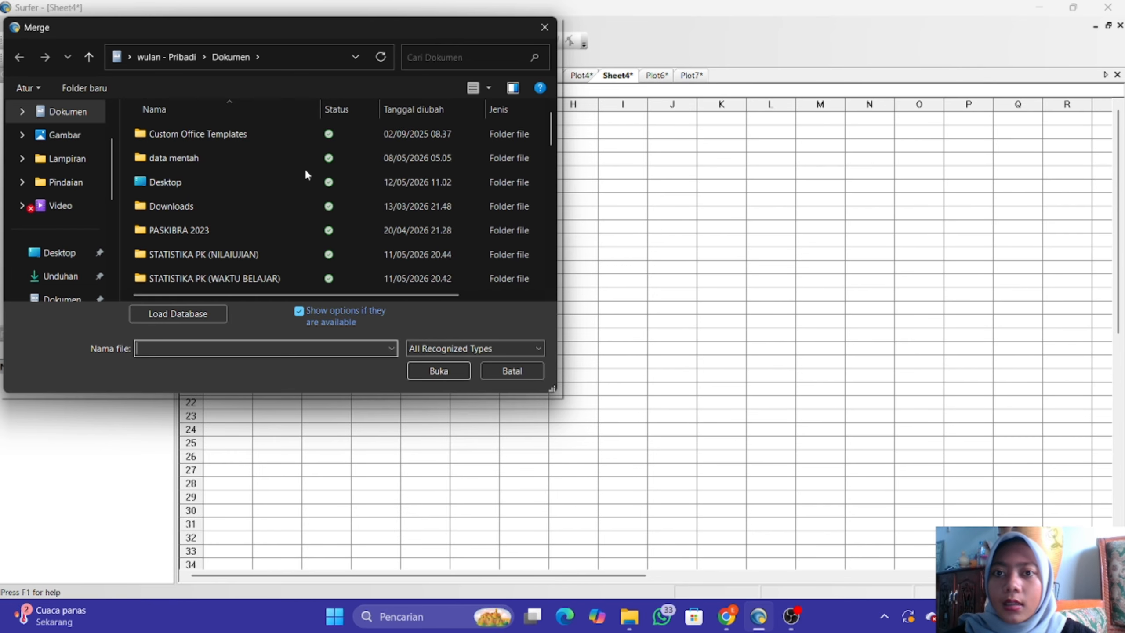
click(487, 62)
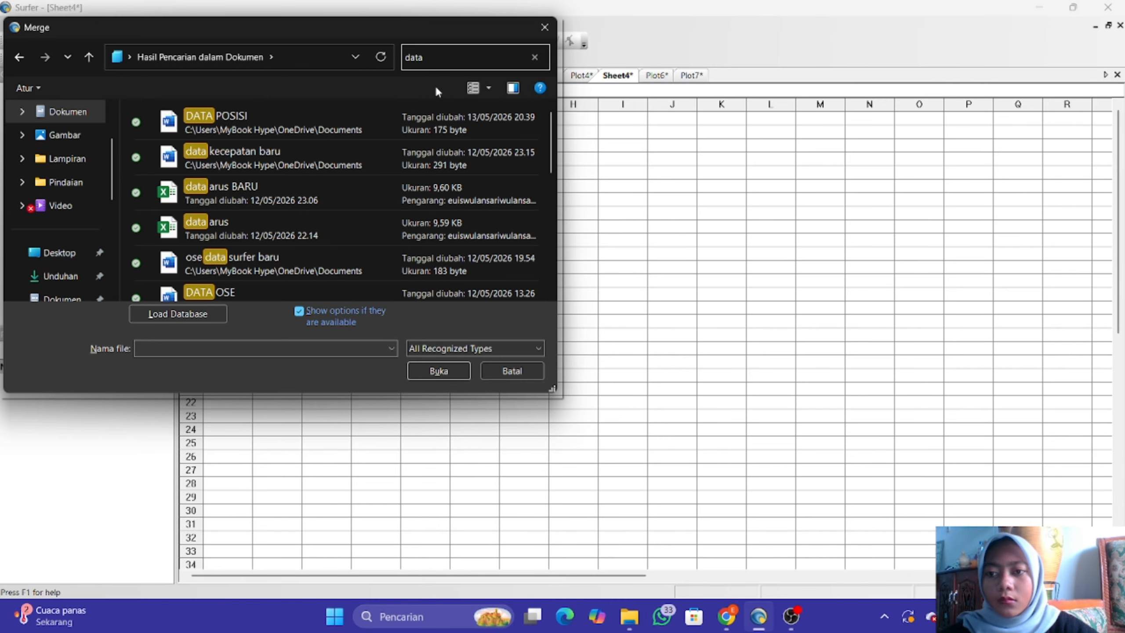
click(364, 122)
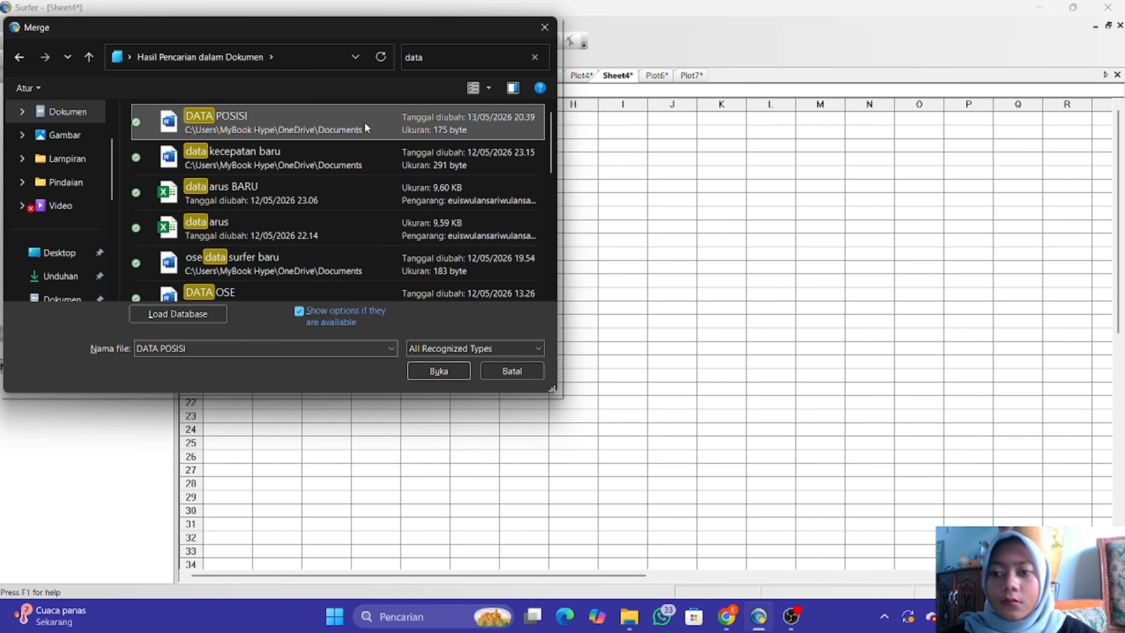
click(435, 370)
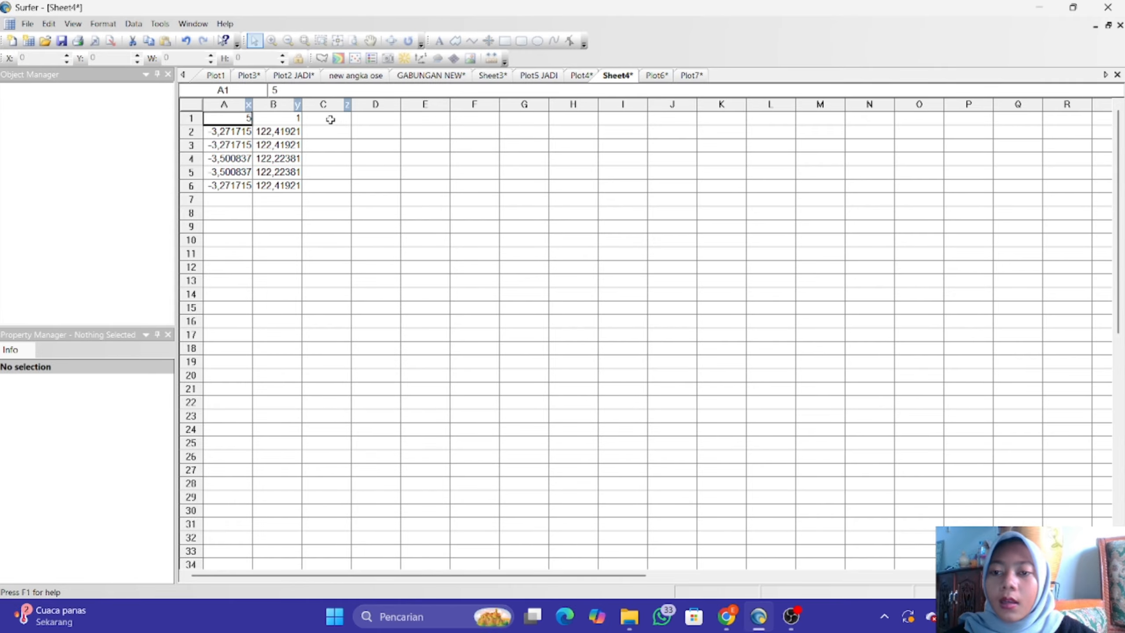
Inspect the imported coordinate rows in columns A and B of the worksheet.
click(343, 182)
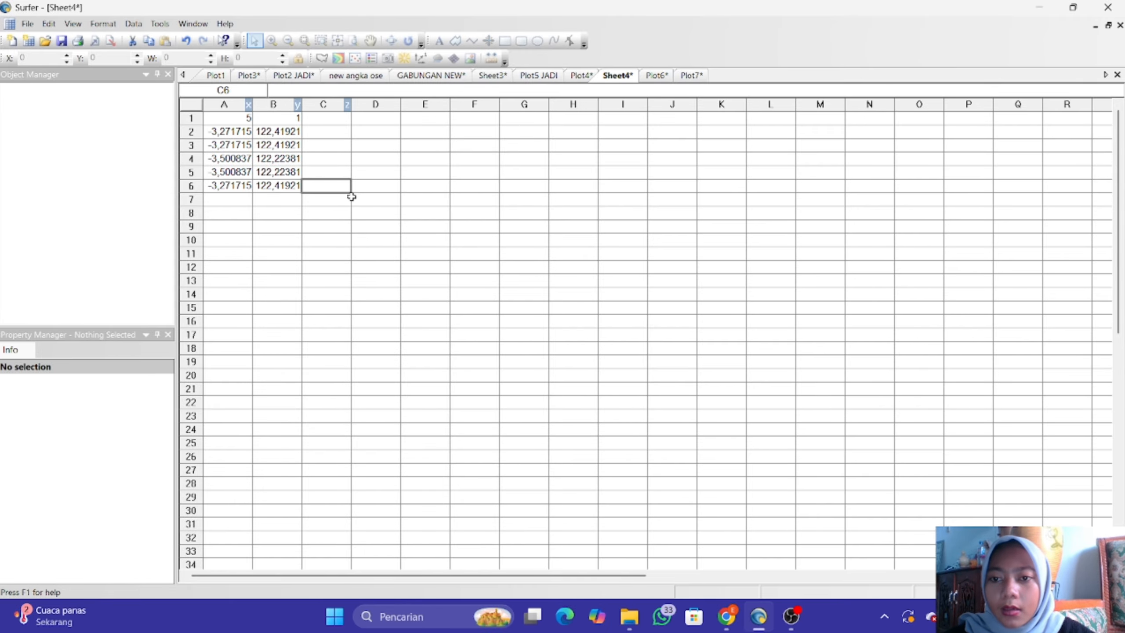
click(384, 201)
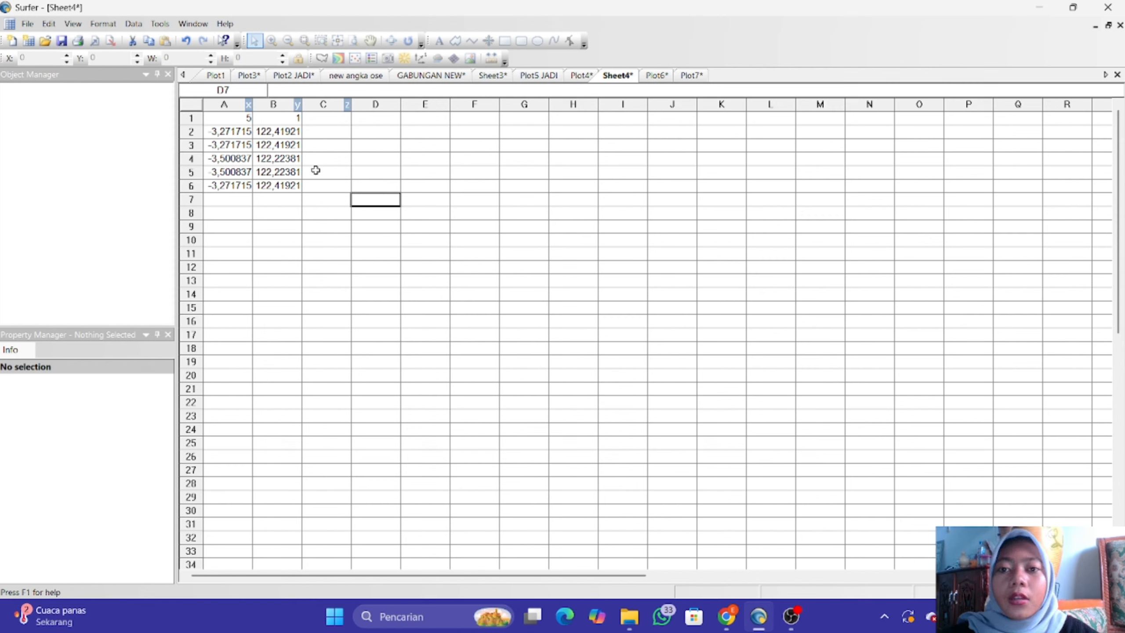
click(239, 133)
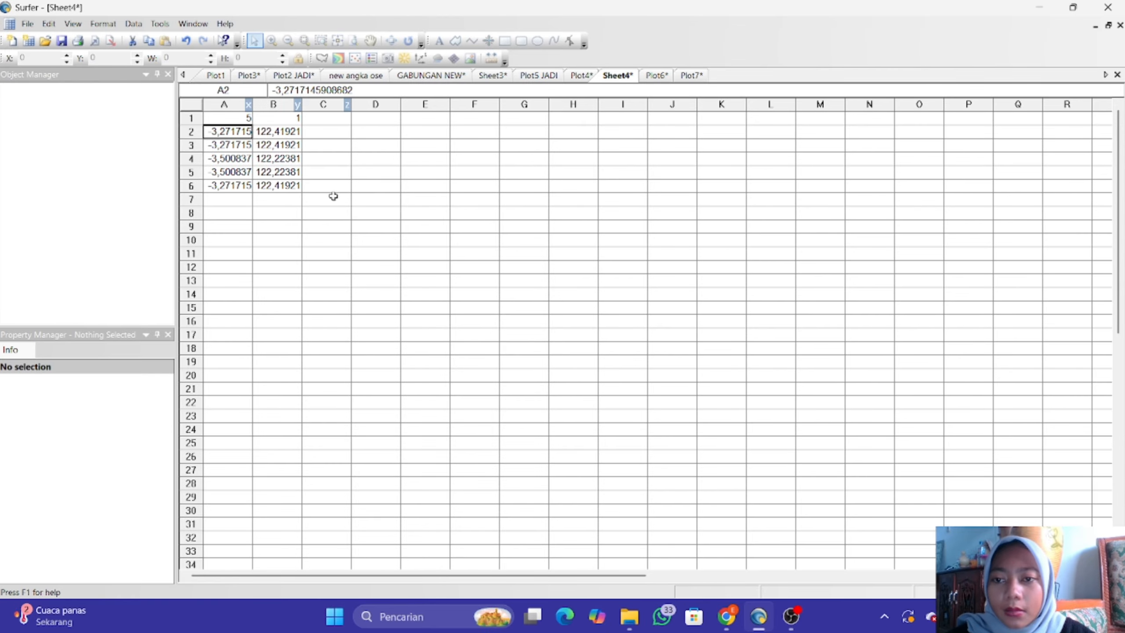
click(333, 197)
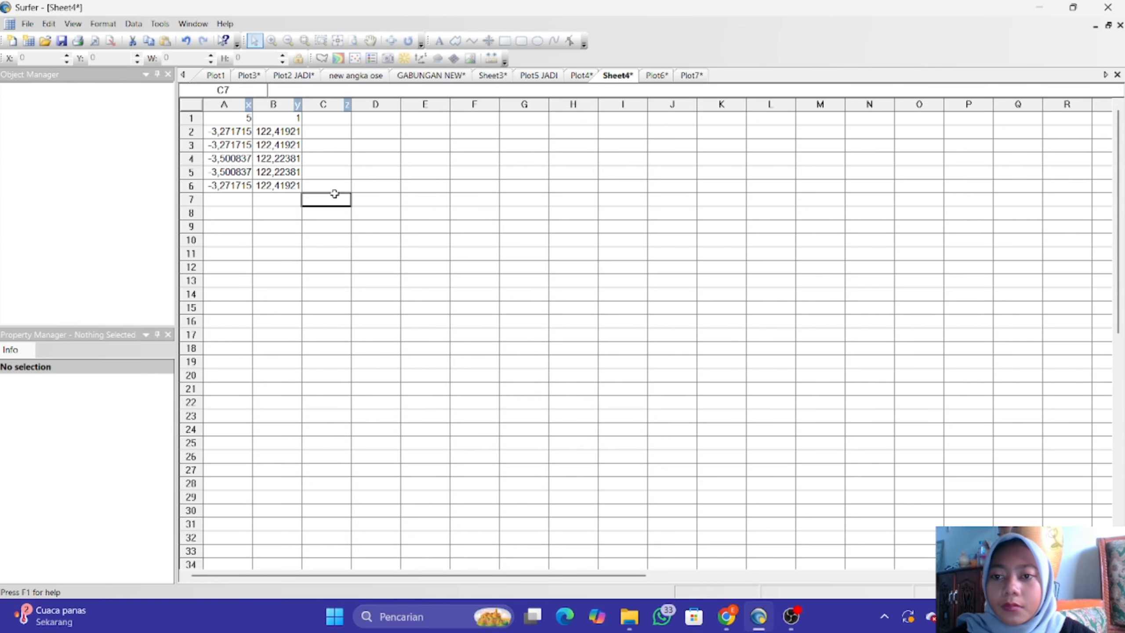
click(25, 24)
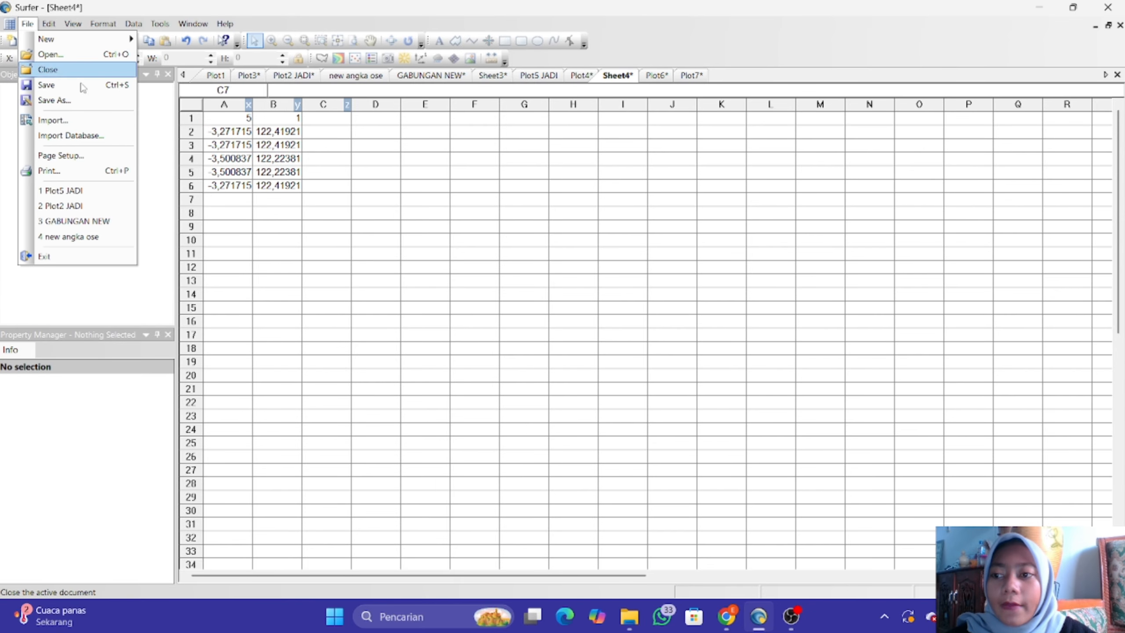
click(106, 105)
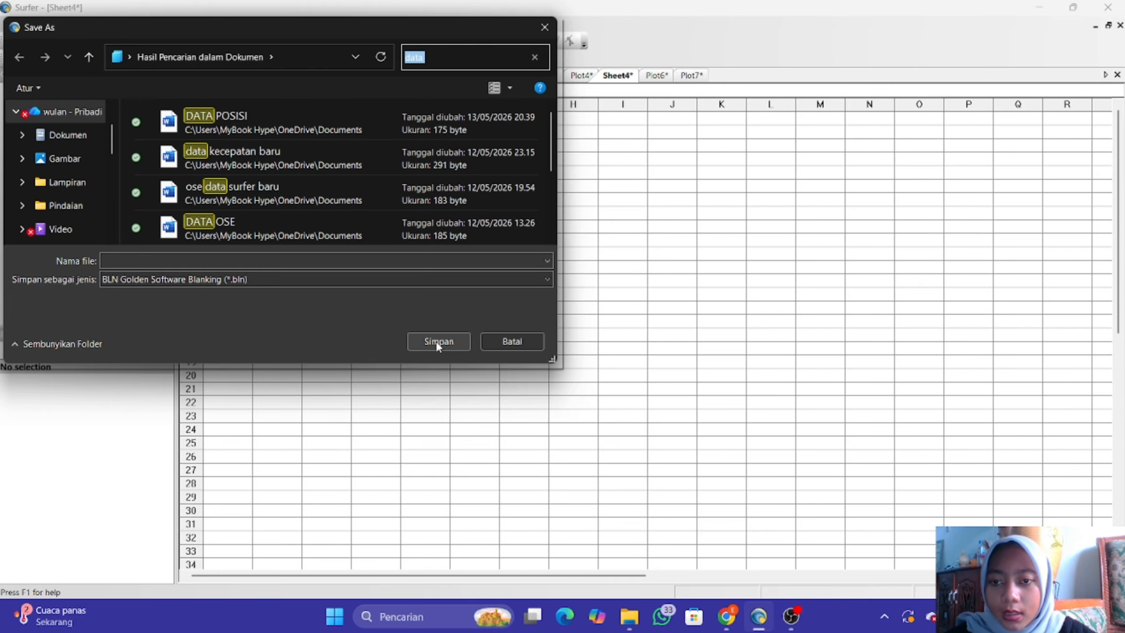
click(545, 28)
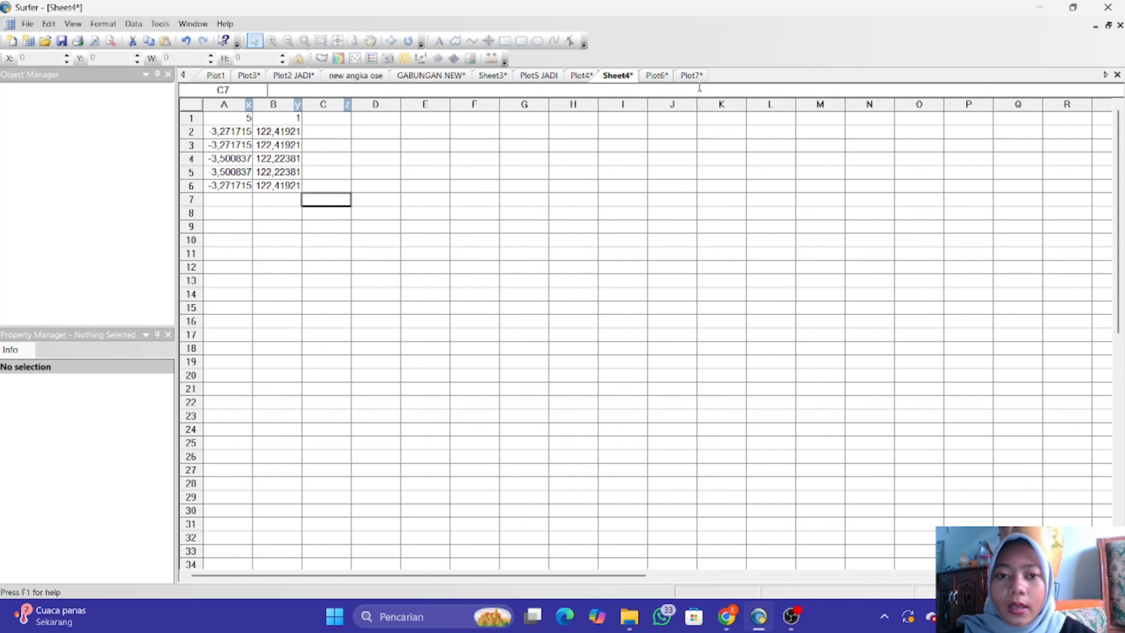
Import the OSE TELUK MATARAPE TIF image from the downloads folder (Unduhan) into Plot6.
click(658, 75)
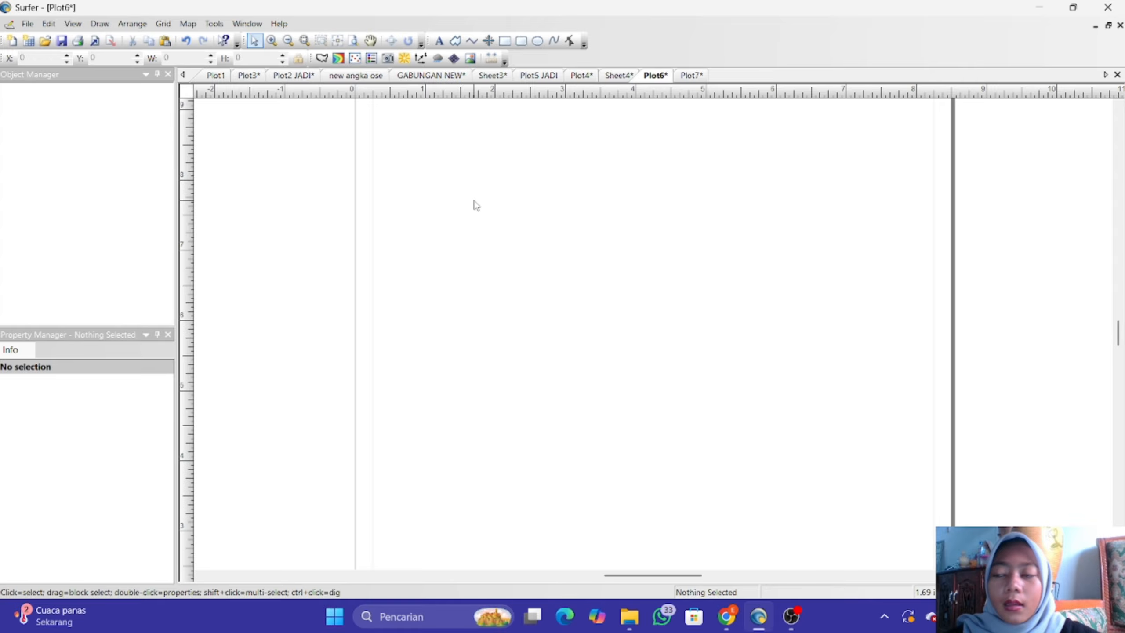
scroll(437, 248, down, 1)
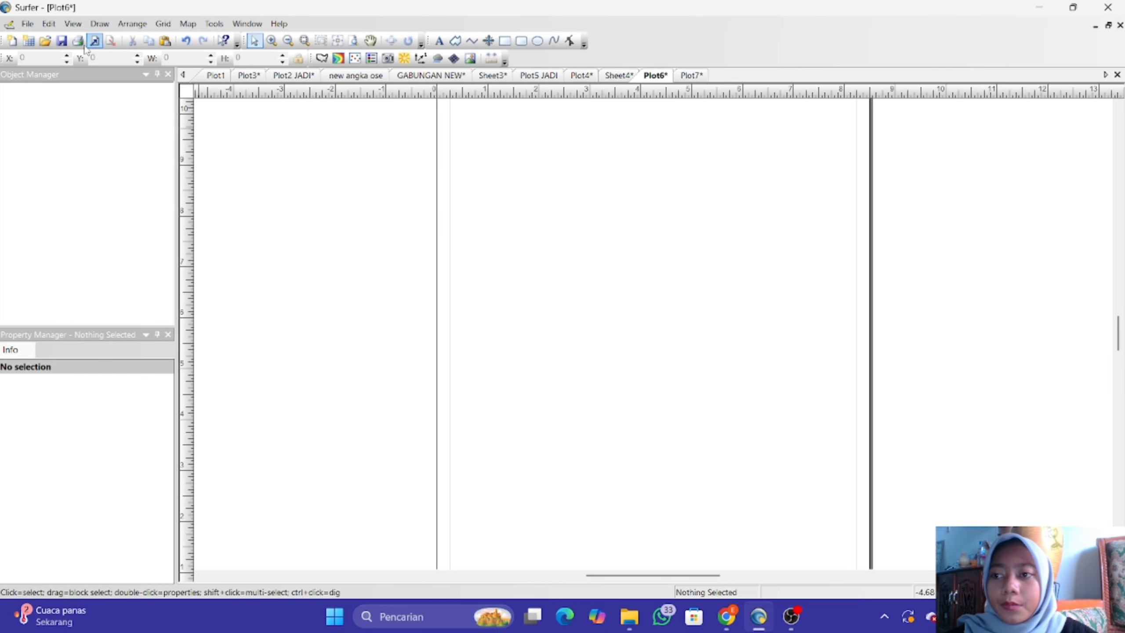
click(27, 24)
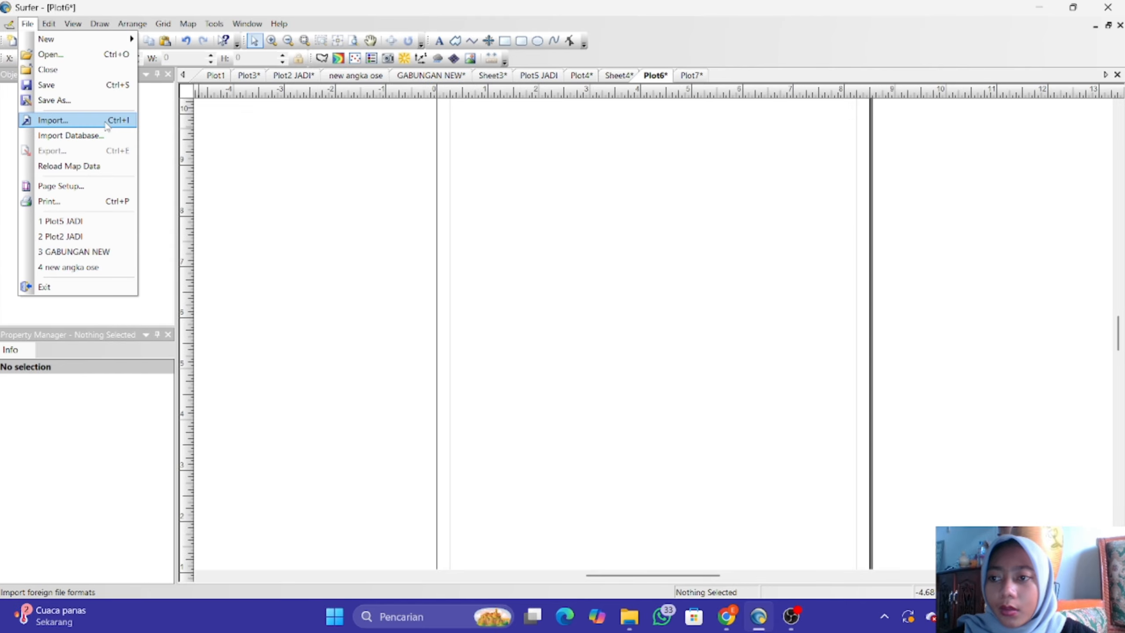
click(53, 120)
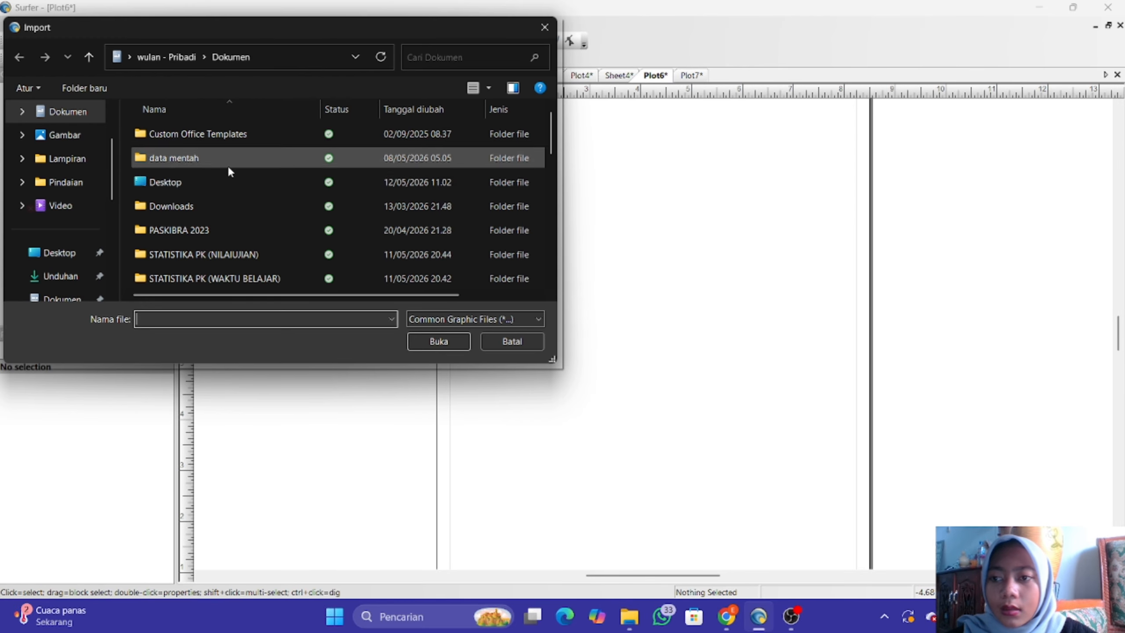
click(83, 276)
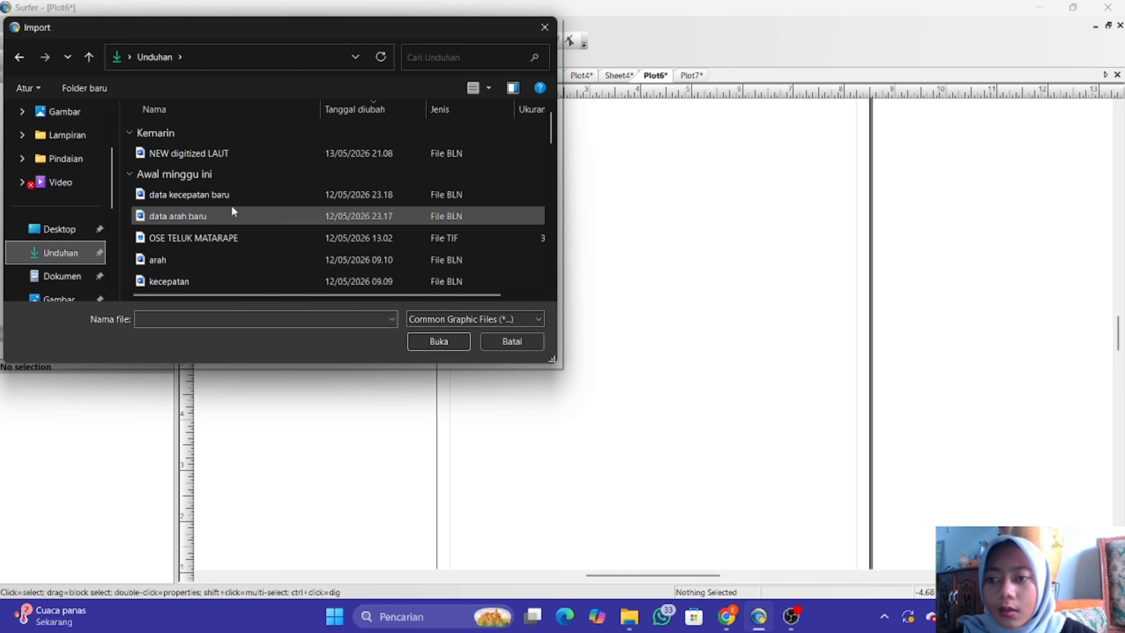
click(186, 239)
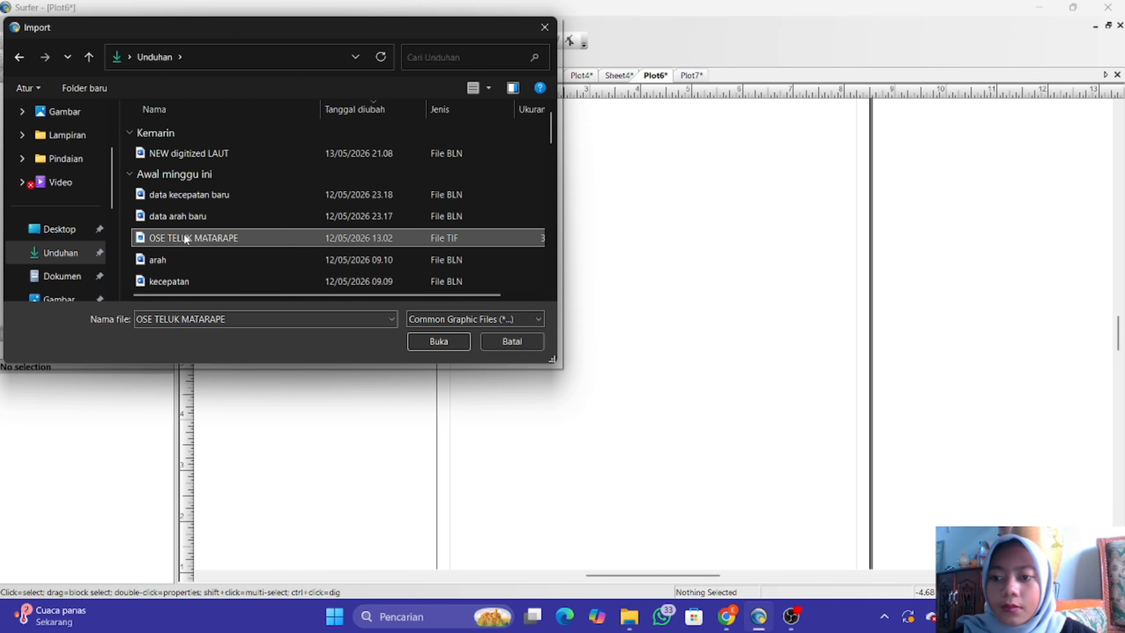
click(414, 340)
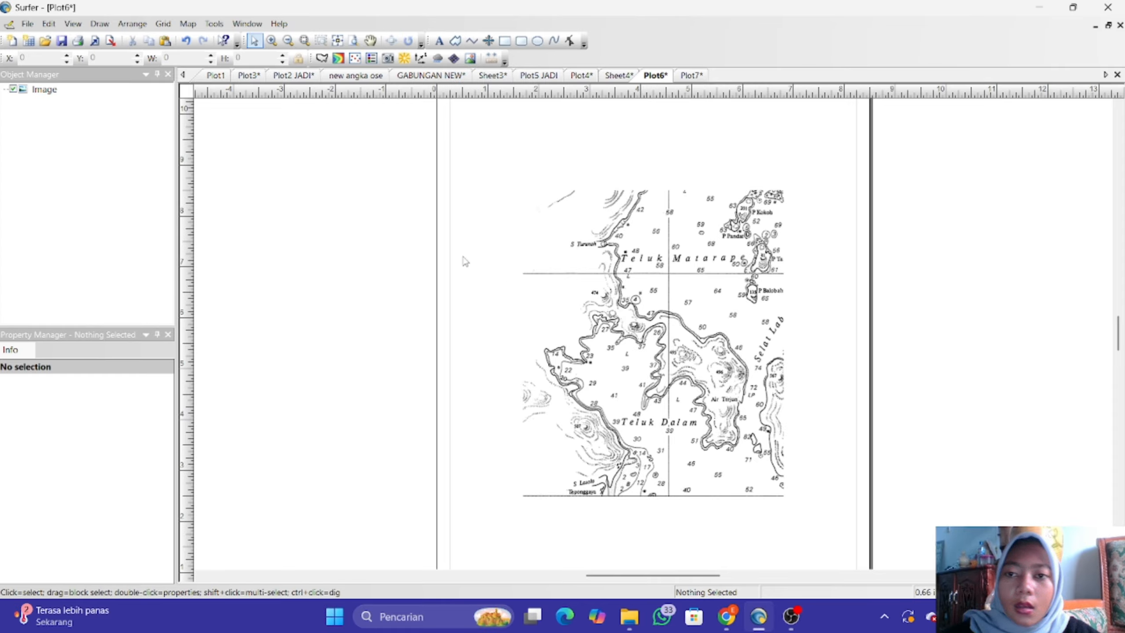
Create a new base map in Plot6 from the OSE TELUK MATARAPE TIF file.
click(575, 242)
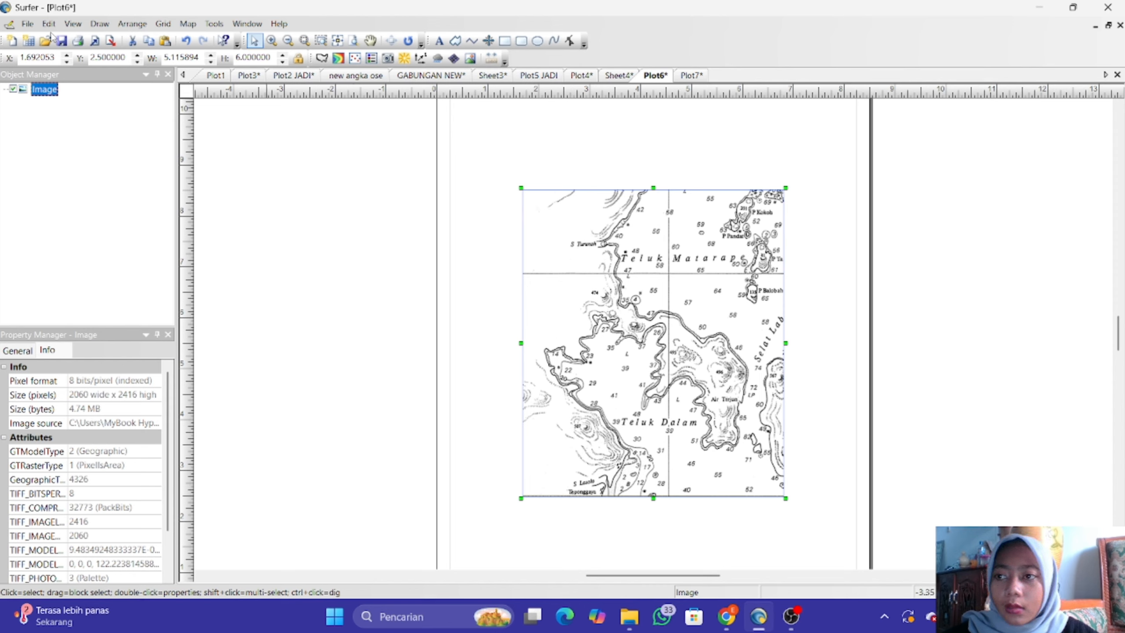
click(180, 27)
mouse_move(158, 30)
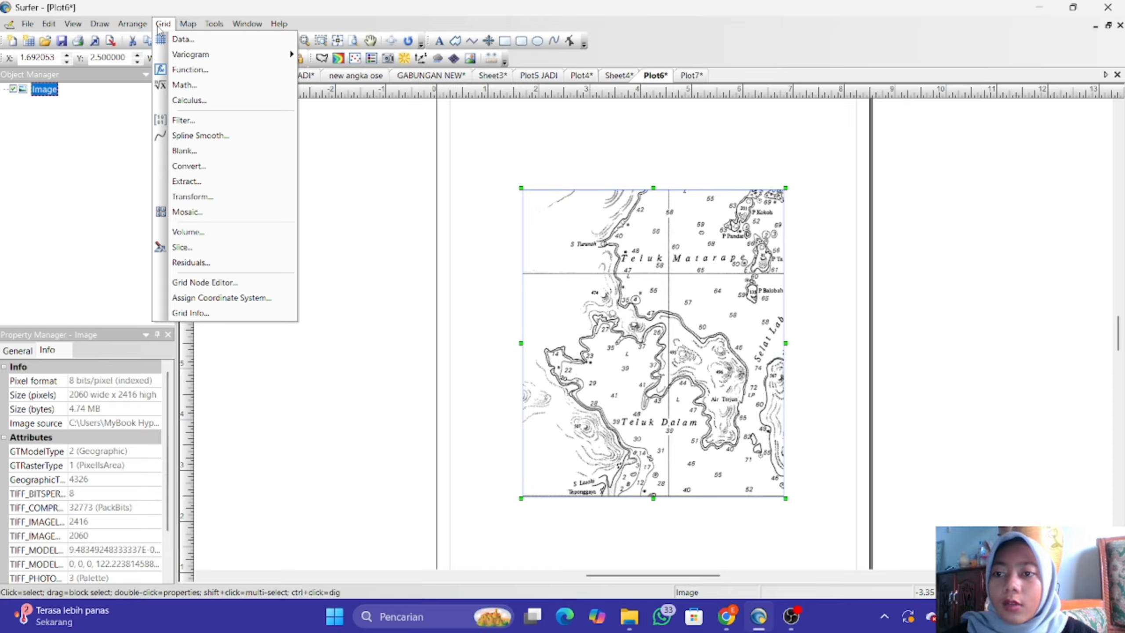
mouse_move(216, 41)
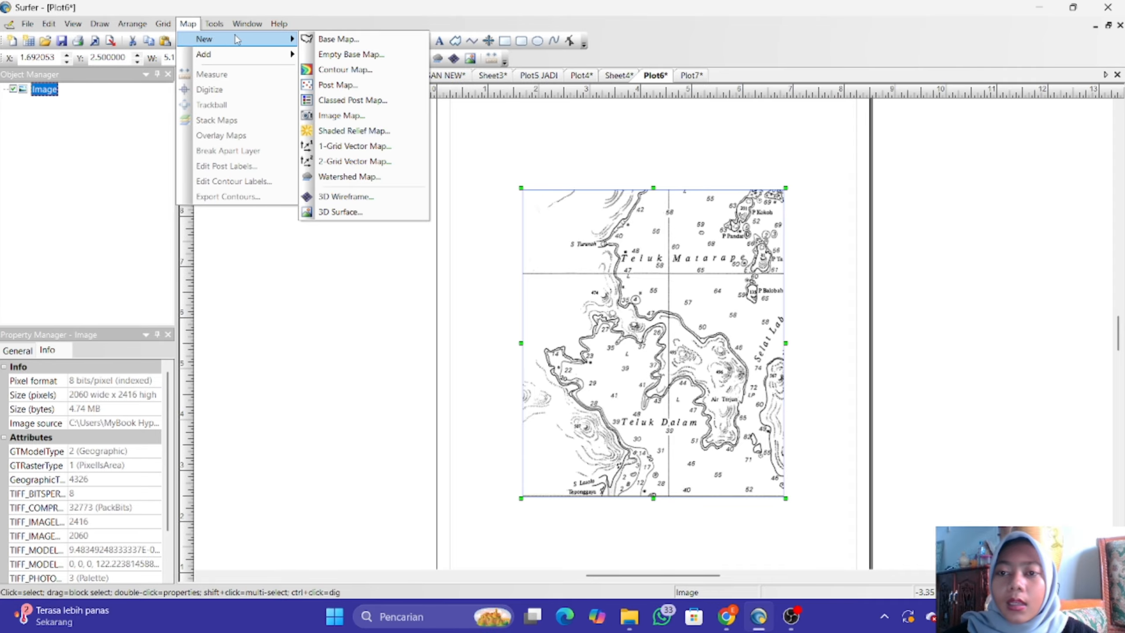
click(339, 40)
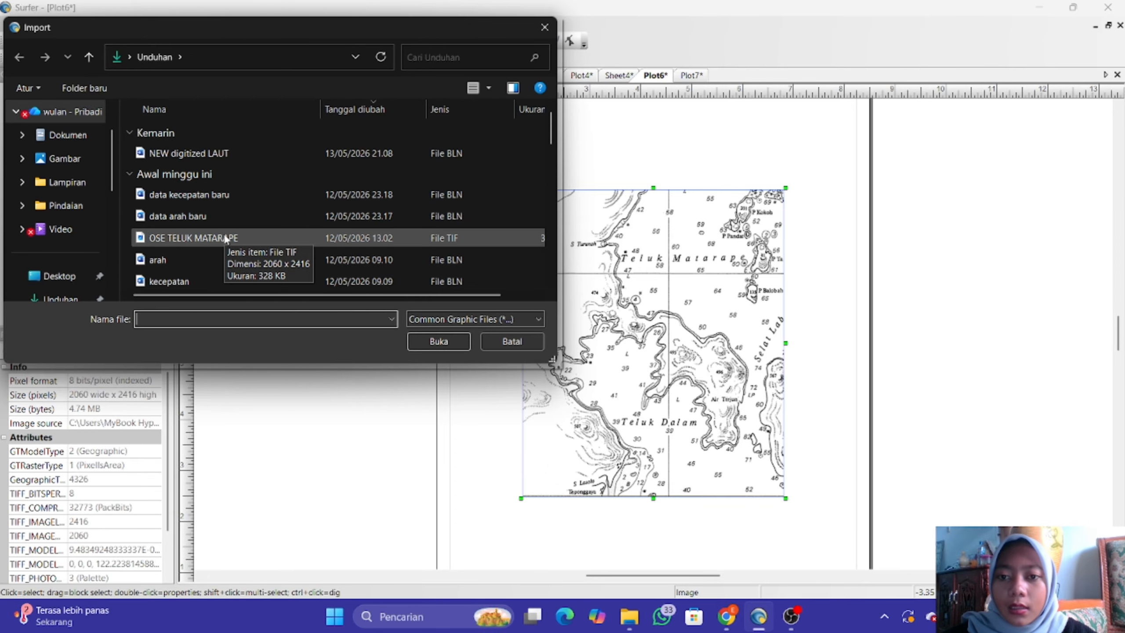
click(224, 239)
click(465, 342)
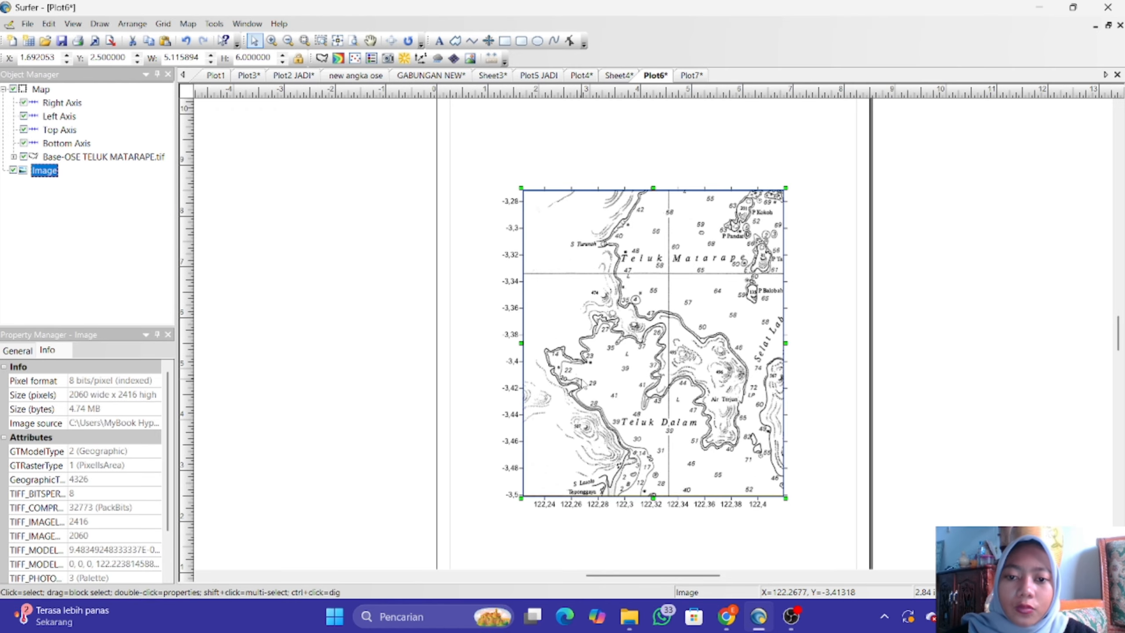
Examine the base map's chart details and the coordinate axes around its edges, with the image deselected.
scroll(584, 384, up, 2)
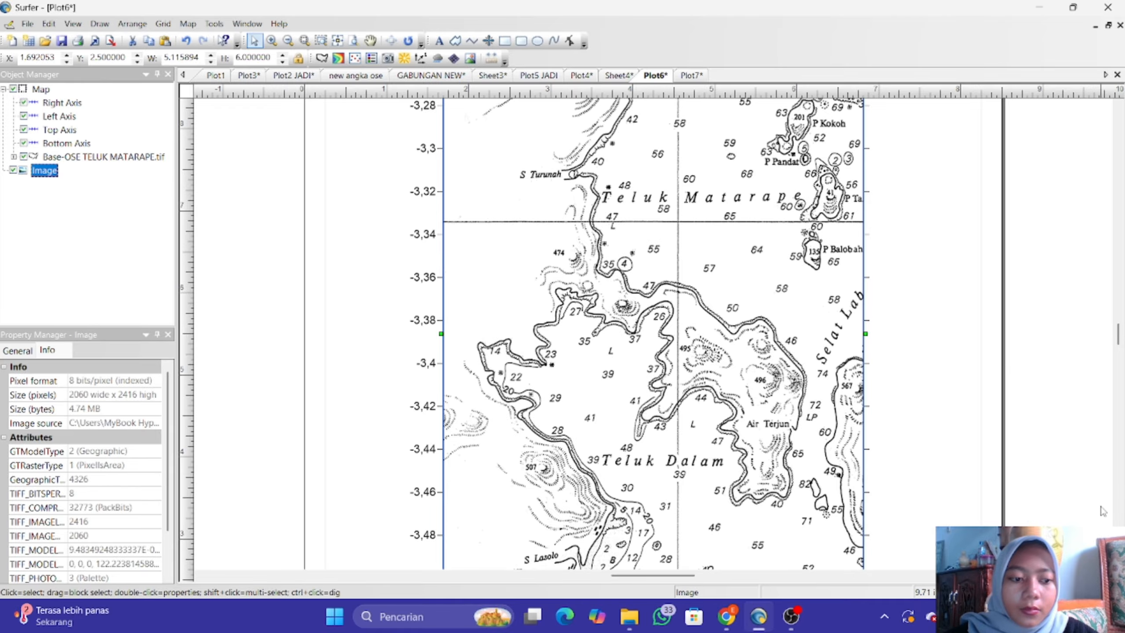
scroll(704, 510, down, 4)
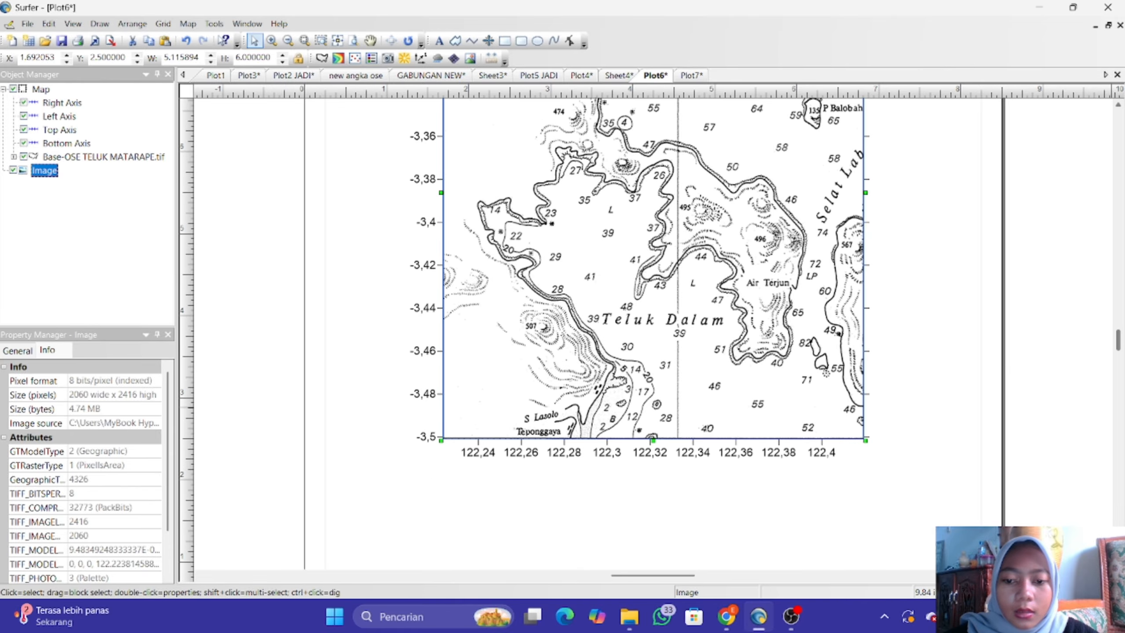
scroll(800, 479, down, 3)
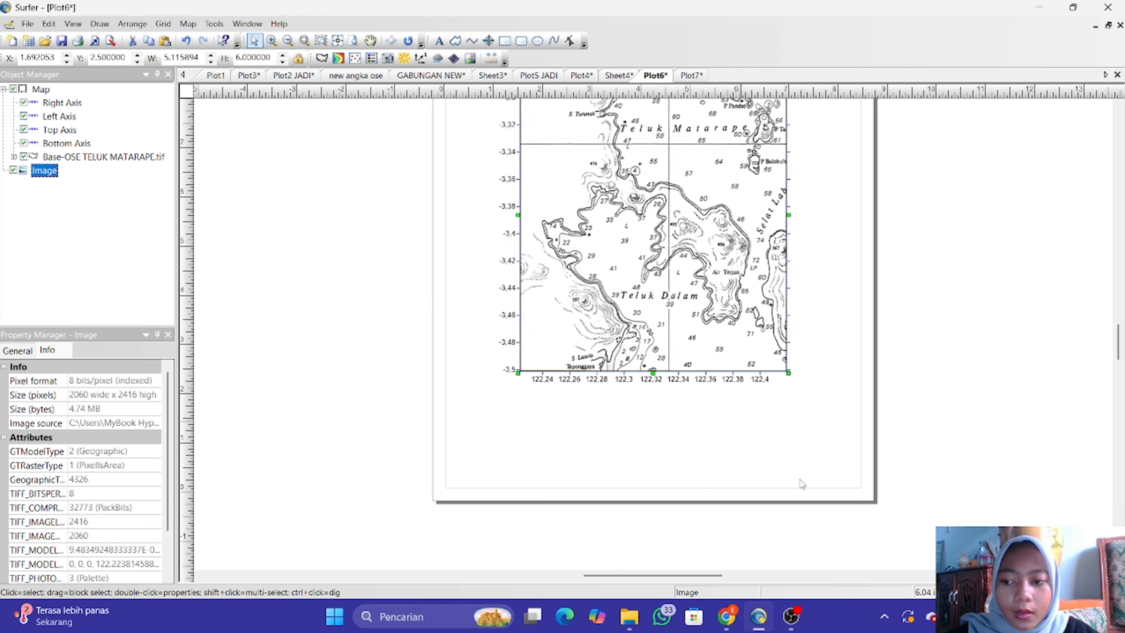
scroll(776, 437, up, 1)
scroll(778, 442, up, 2)
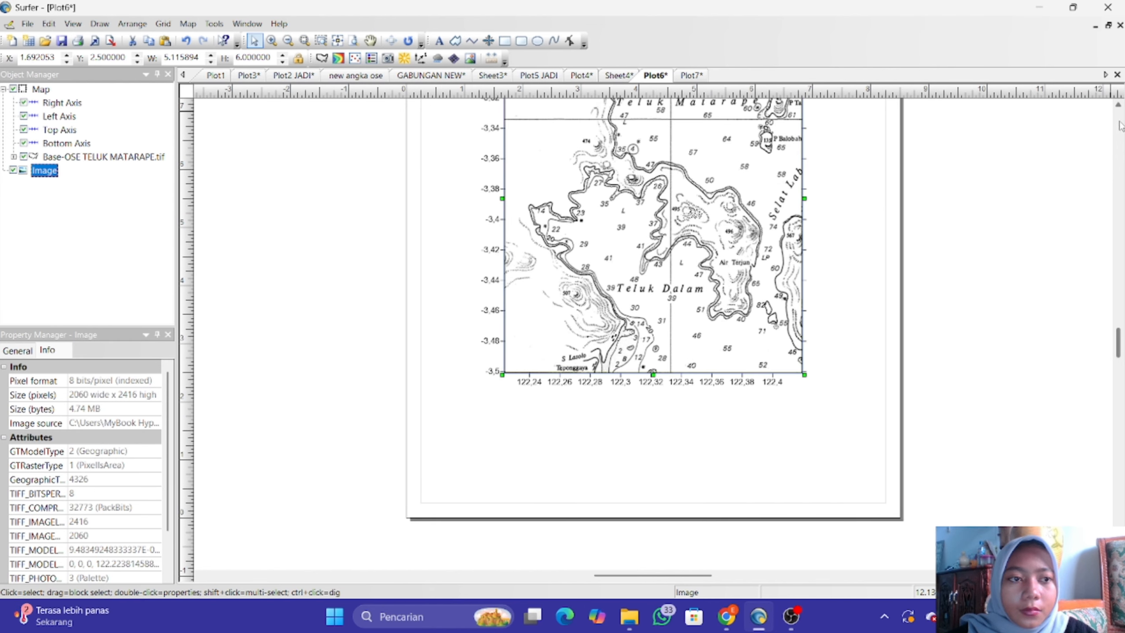
click(1118, 105)
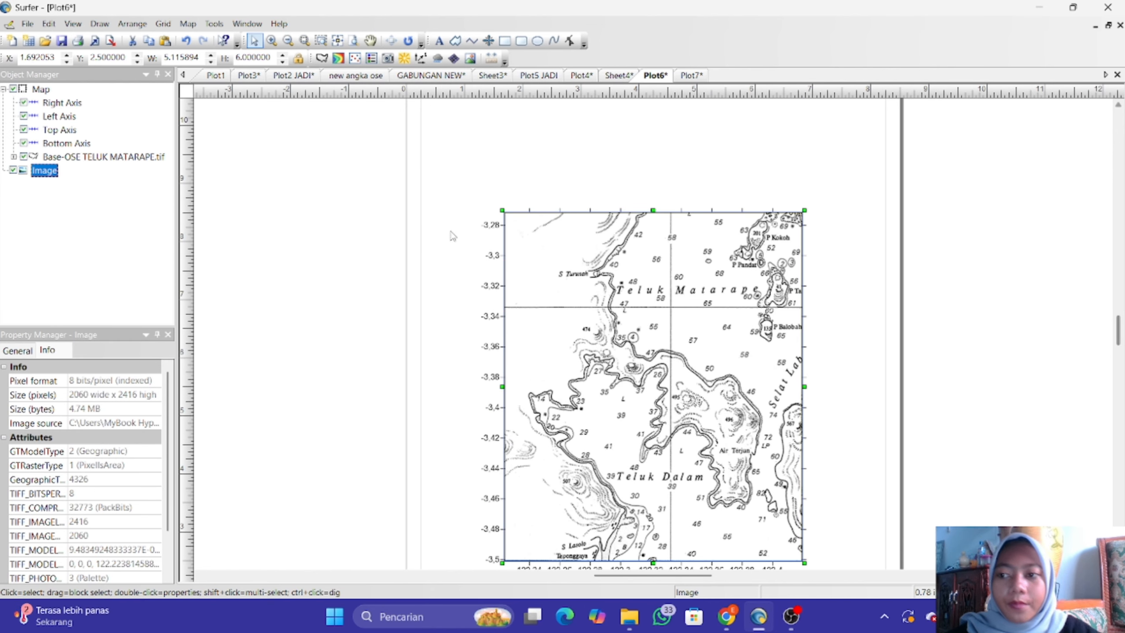
click(548, 173)
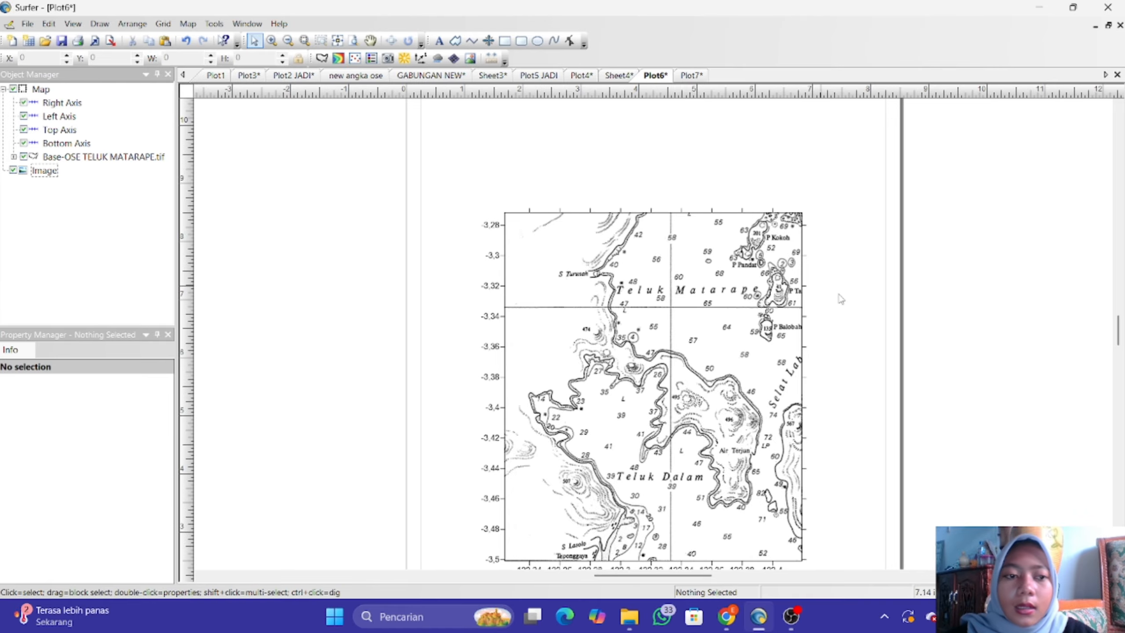
scroll(904, 327, down, 2)
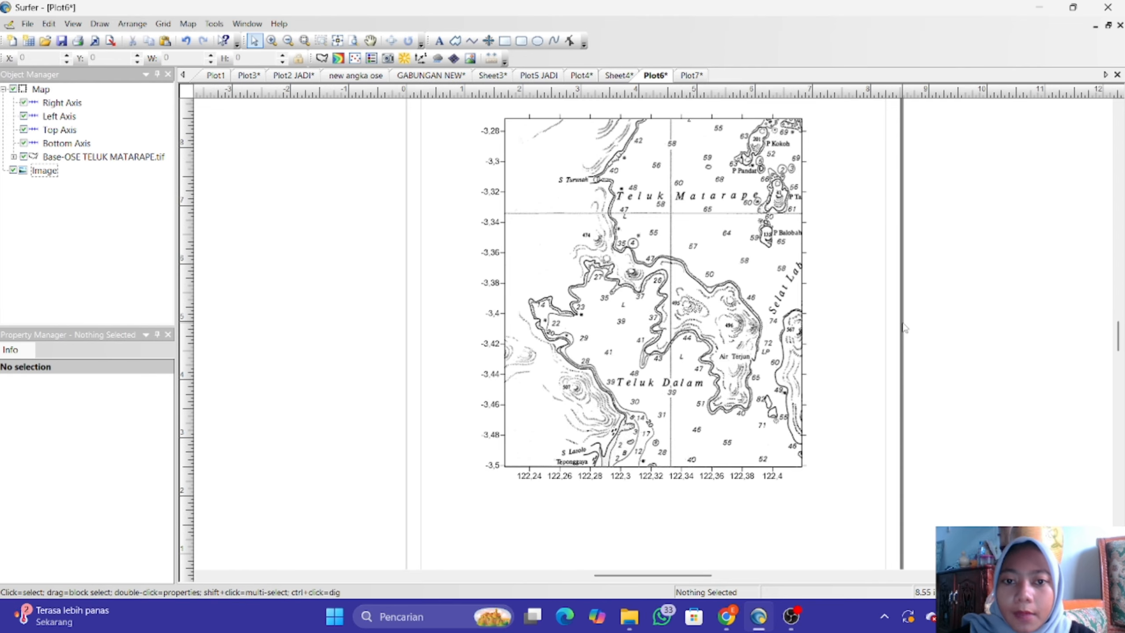
scroll(905, 328, up, 2)
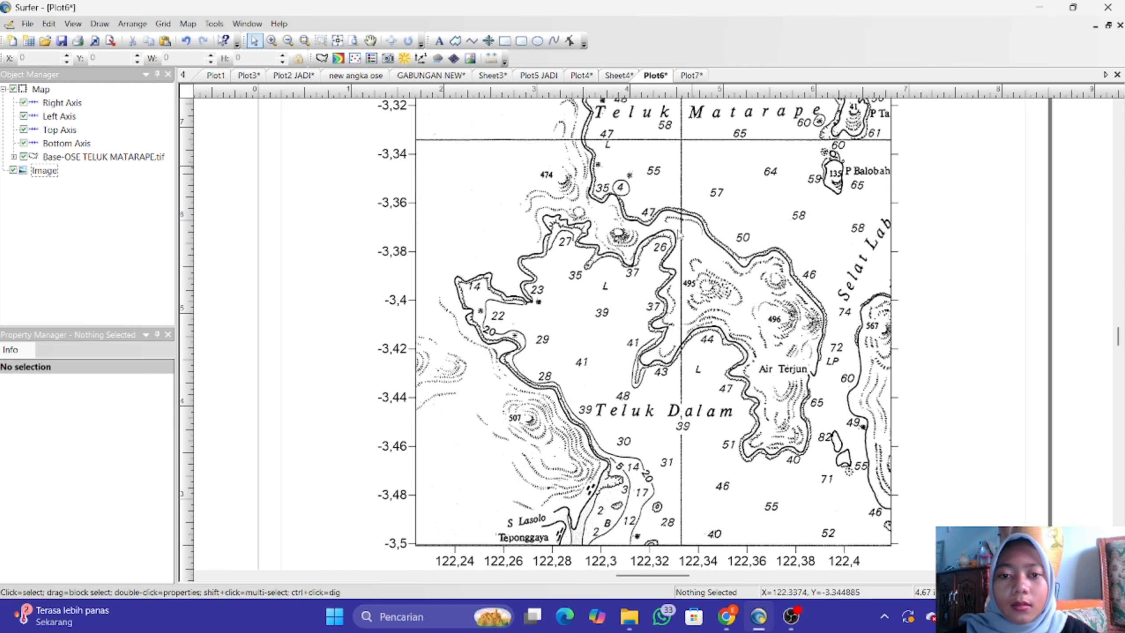
click(1119, 106)
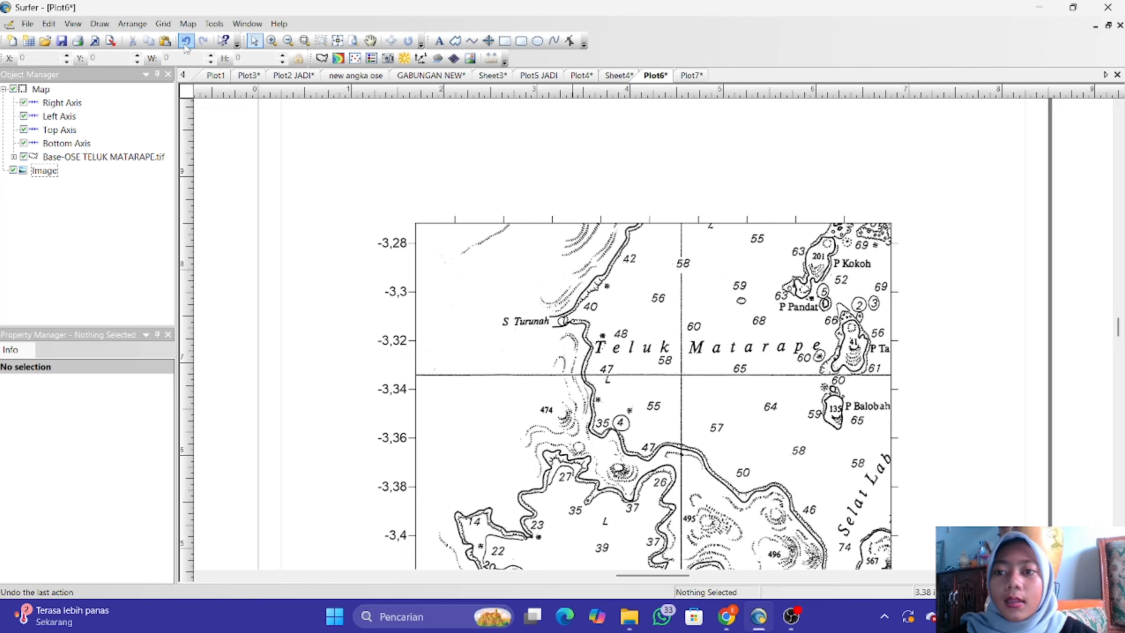
Select the image inside the OSE TELUK MATARAPE base map and activate Digitize on it.
click(188, 24)
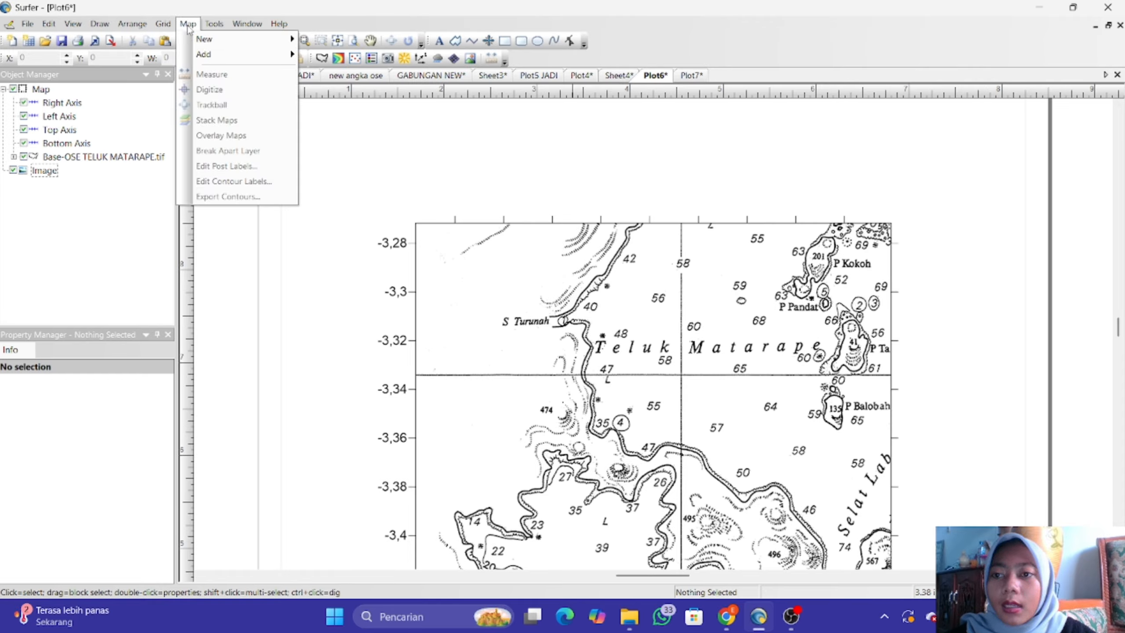
click(557, 348)
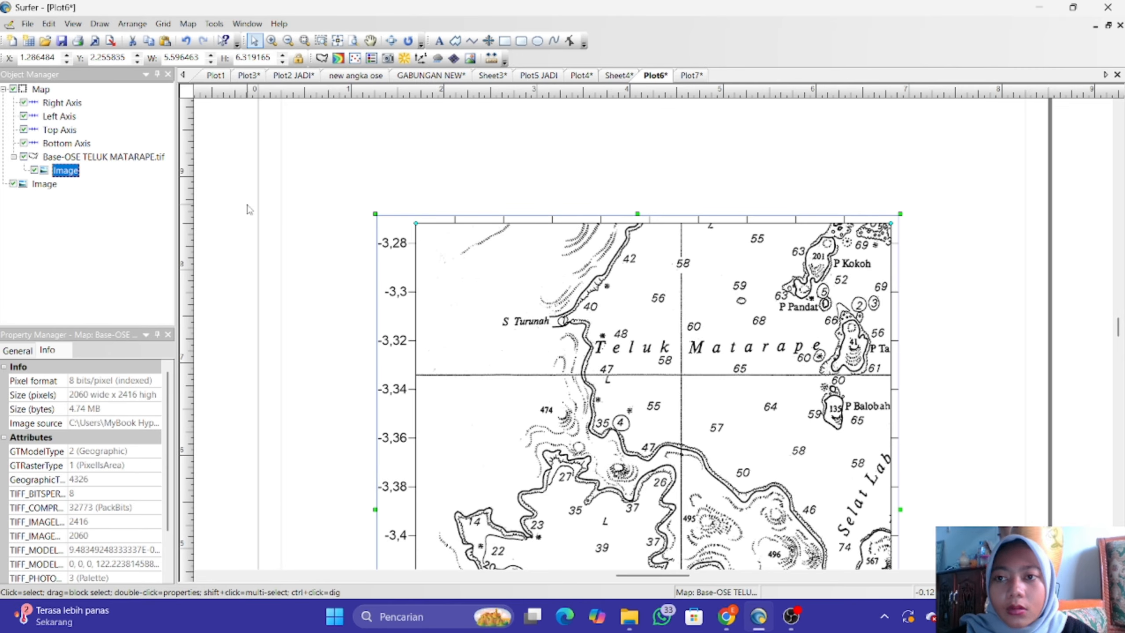
click(191, 25)
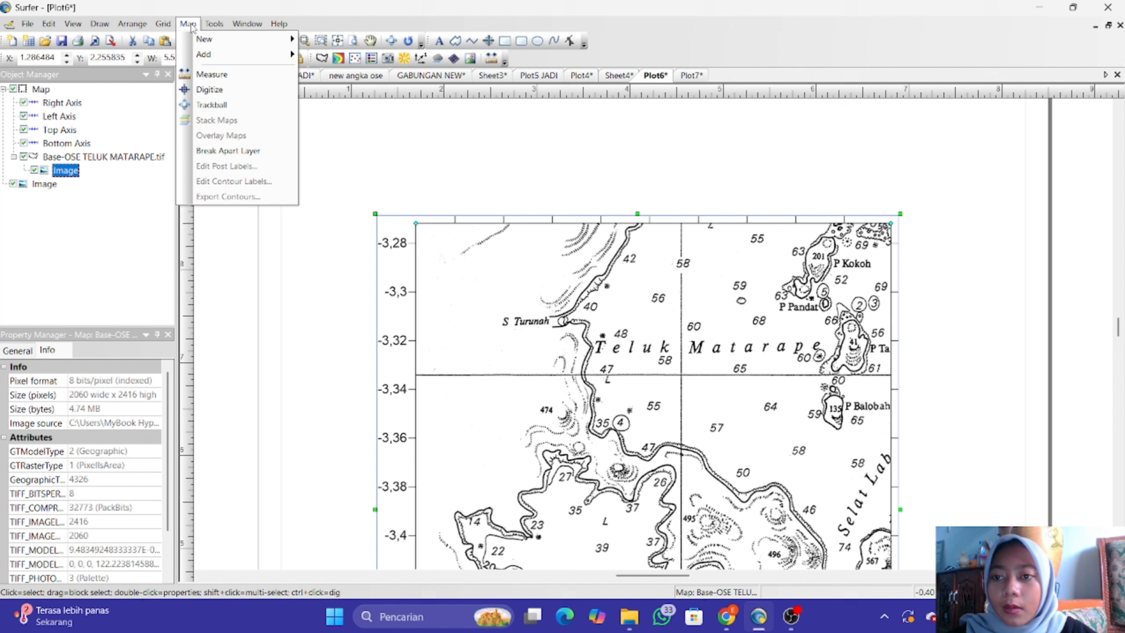
click(232, 93)
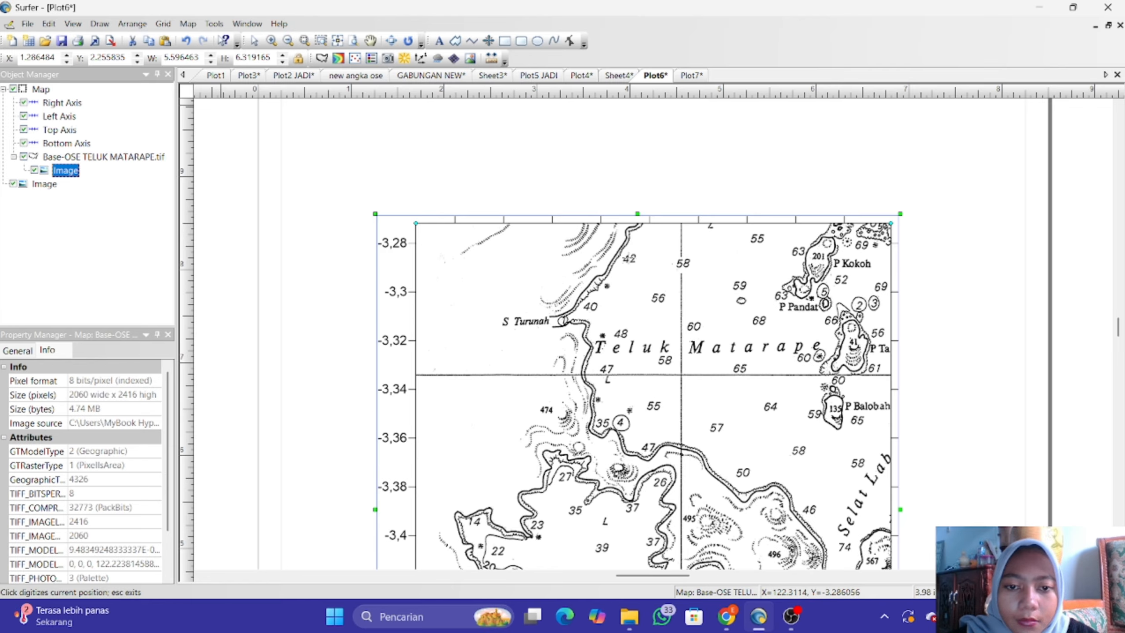
Digitize the 42 and 40 soundings along the coast near S Turunah, appending depths of -42 and -40 to their coordinate lines.
click(630, 258)
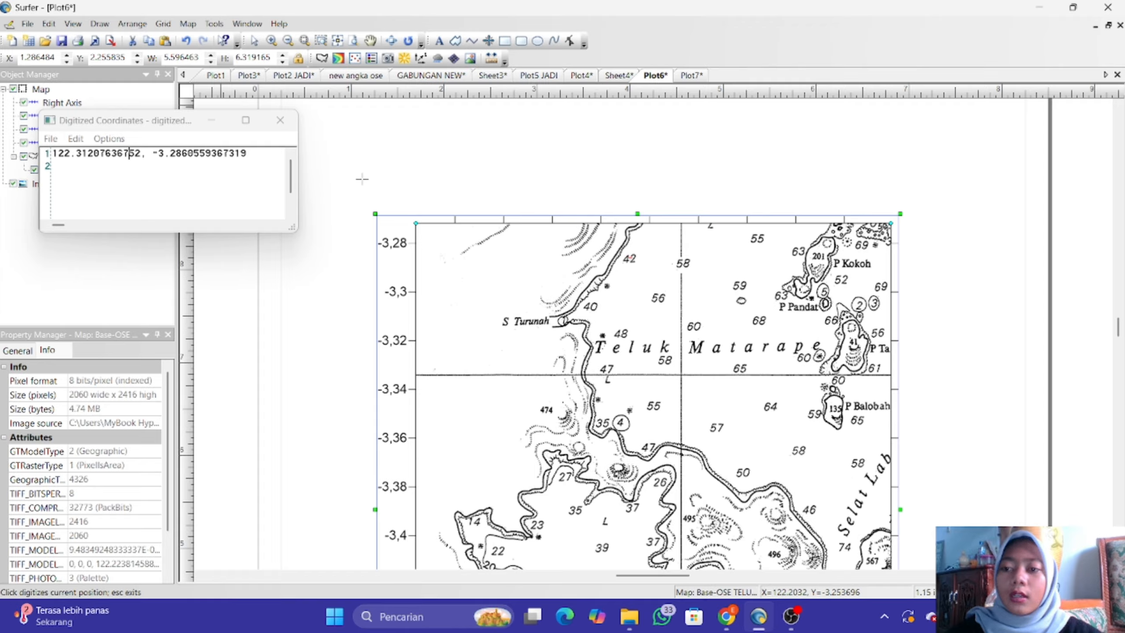
click(252, 152)
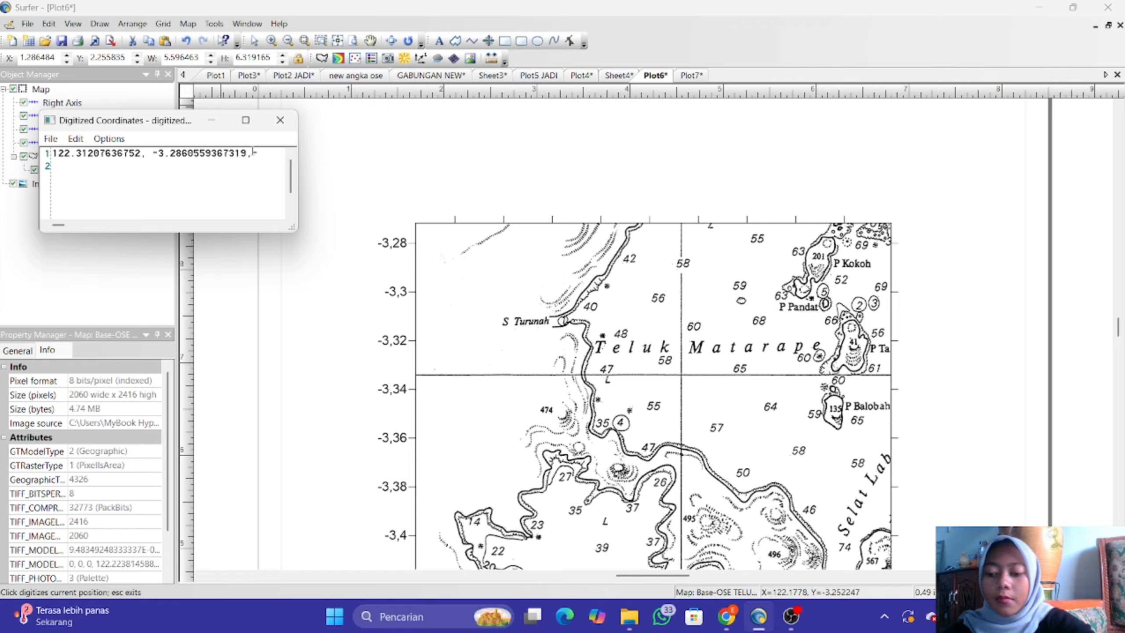
text(42)
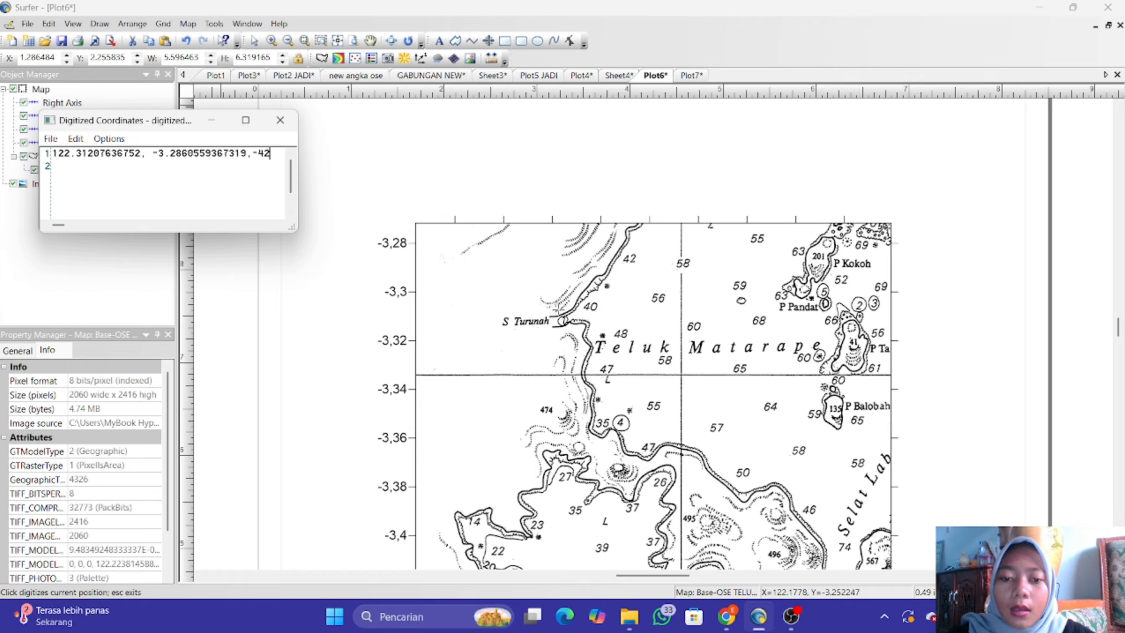
click(591, 305)
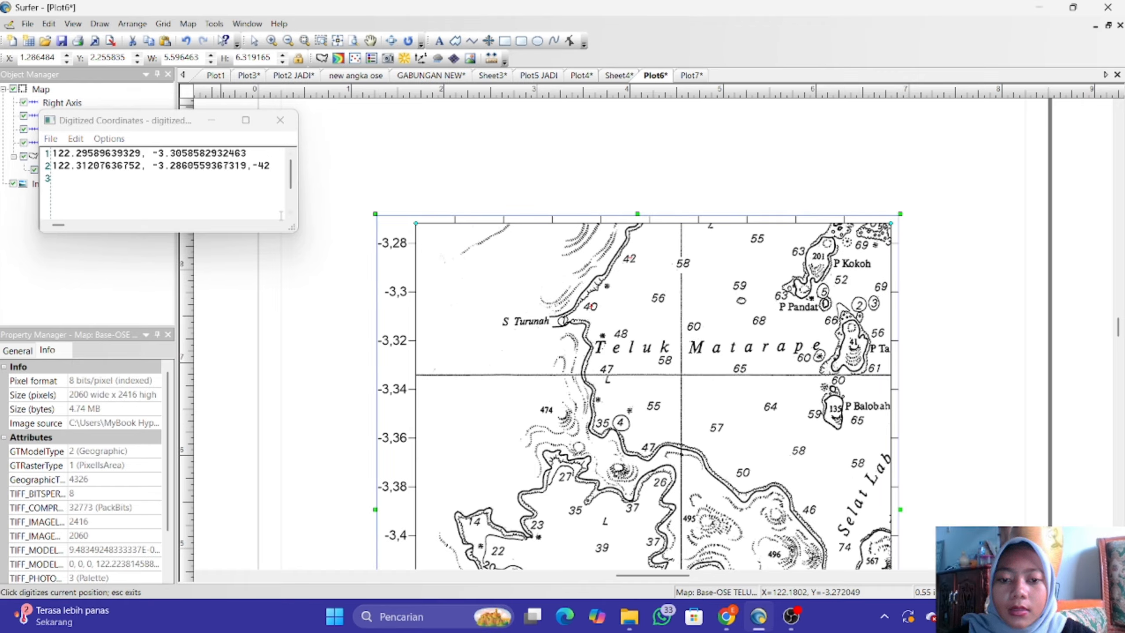
click(259, 151)
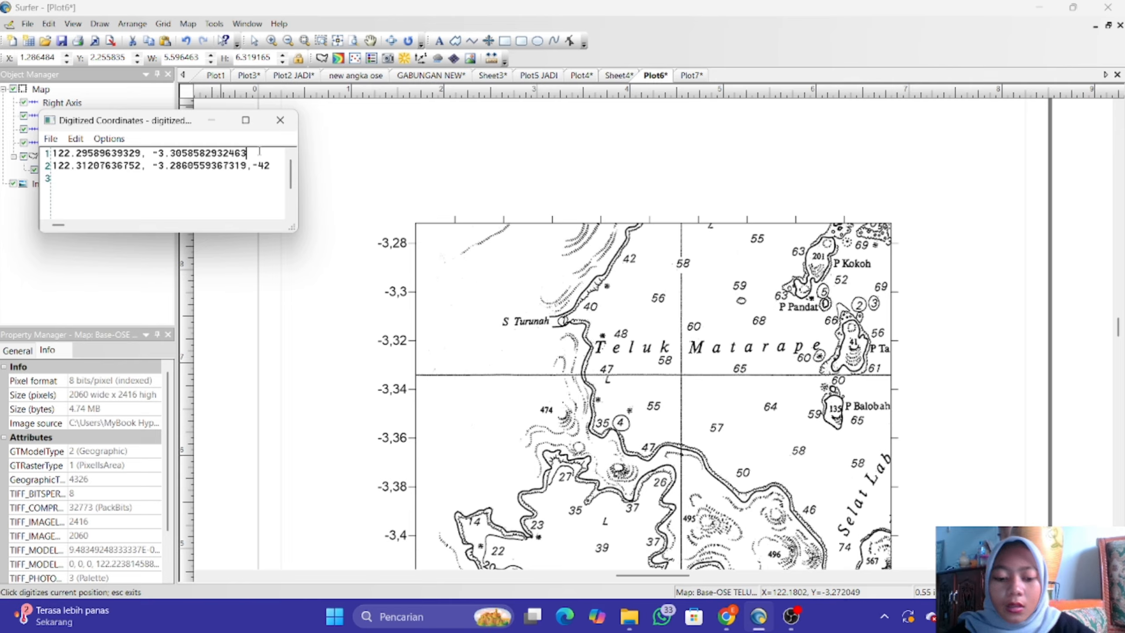
text(,-40)
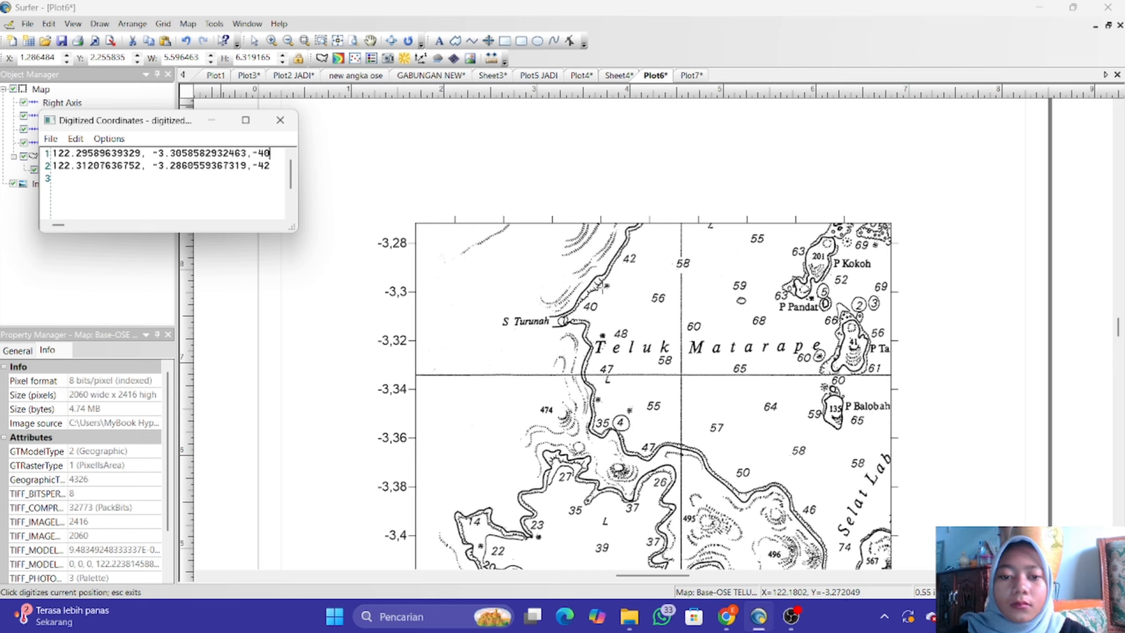
Digitize the 56 sounding with a depth of -56 appended, plus the 48 sounding's position without a depth.
click(659, 295)
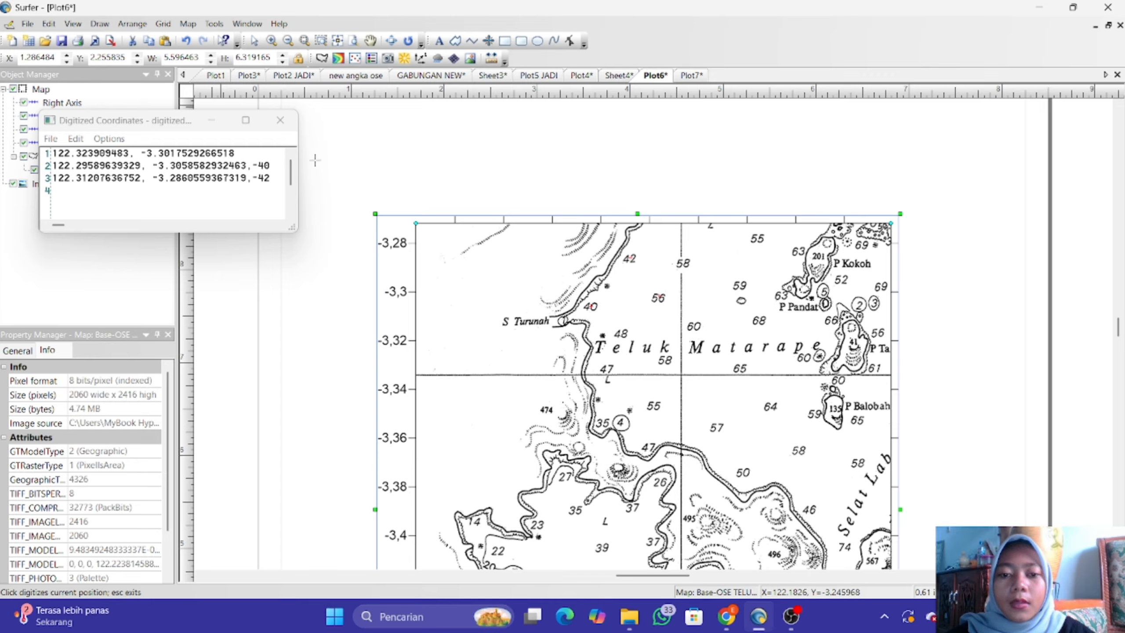
click(255, 149)
text(,-)
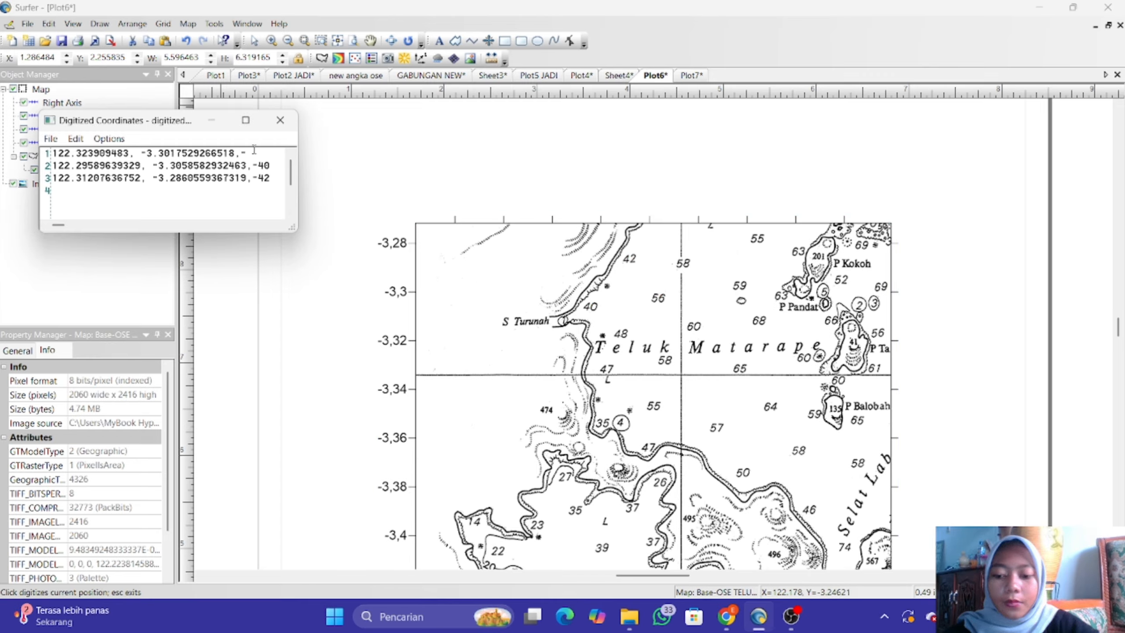
text(56)
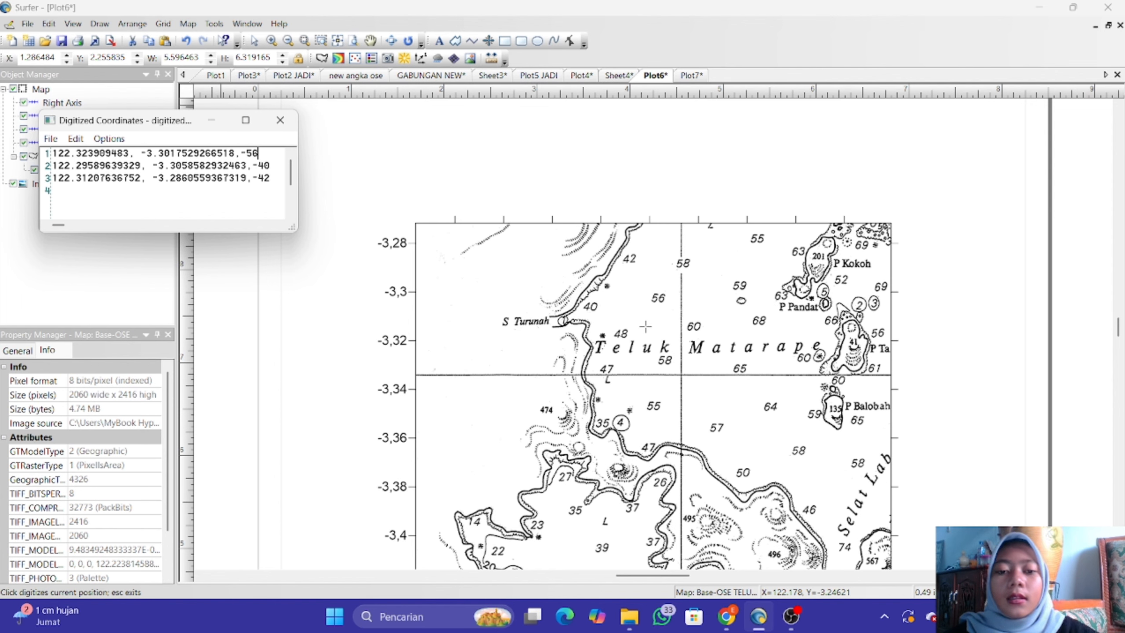
scroll(646, 327, up, 6)
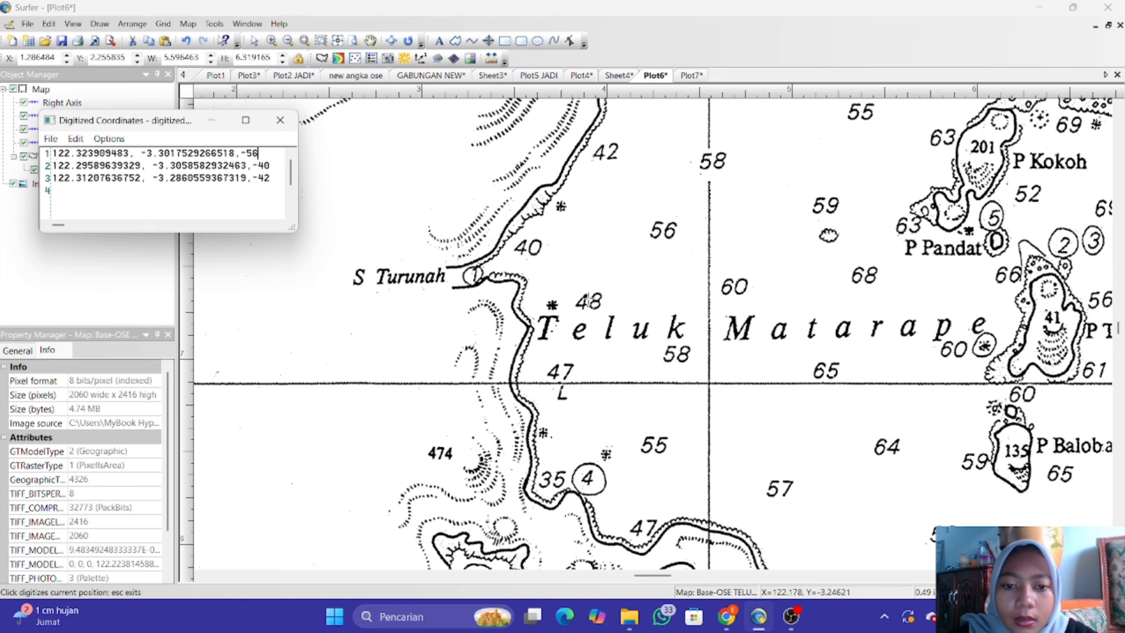
click(589, 302)
scroll(650, 264, up, 1)
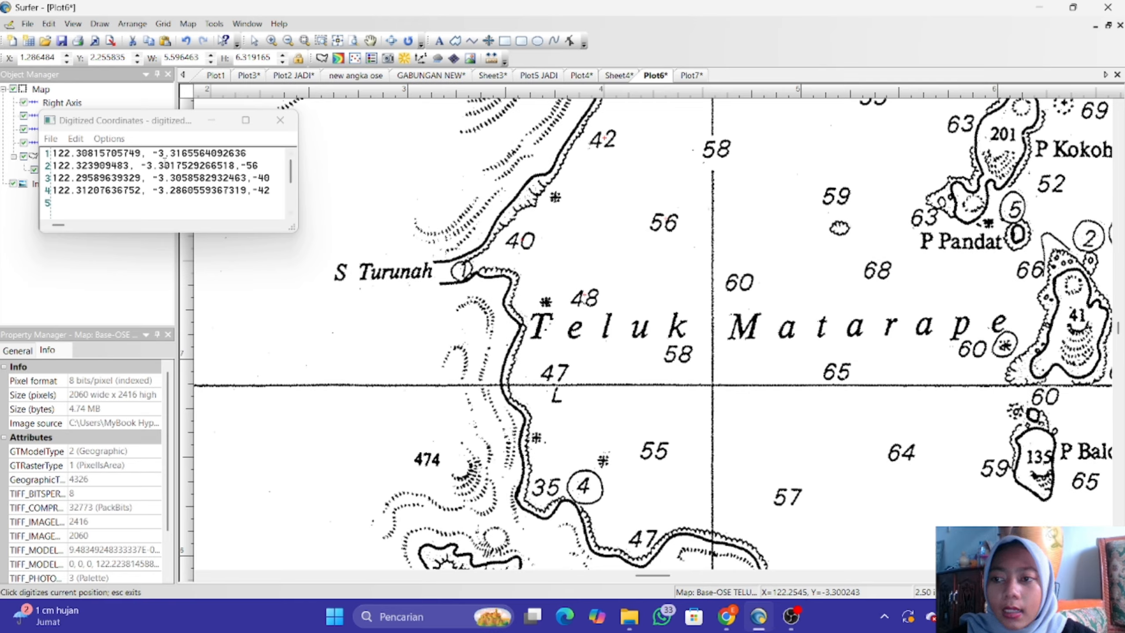
Bring up Save As for the digitized coordinates, cancel it, and close the coordinate list without saving.
click(50, 141)
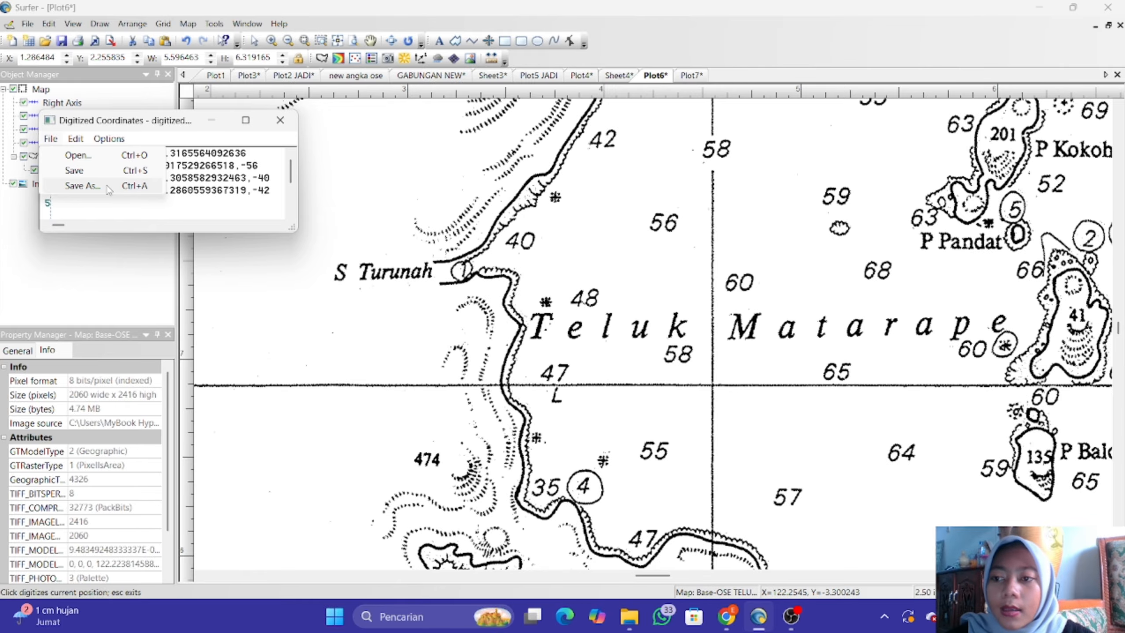
click(82, 186)
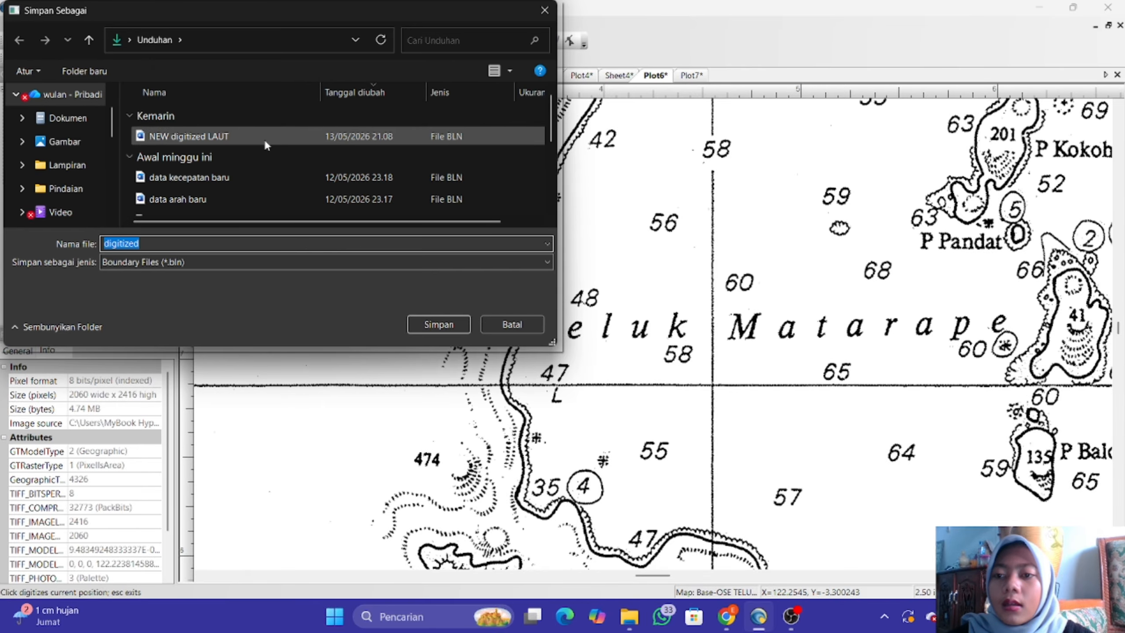
click(546, 16)
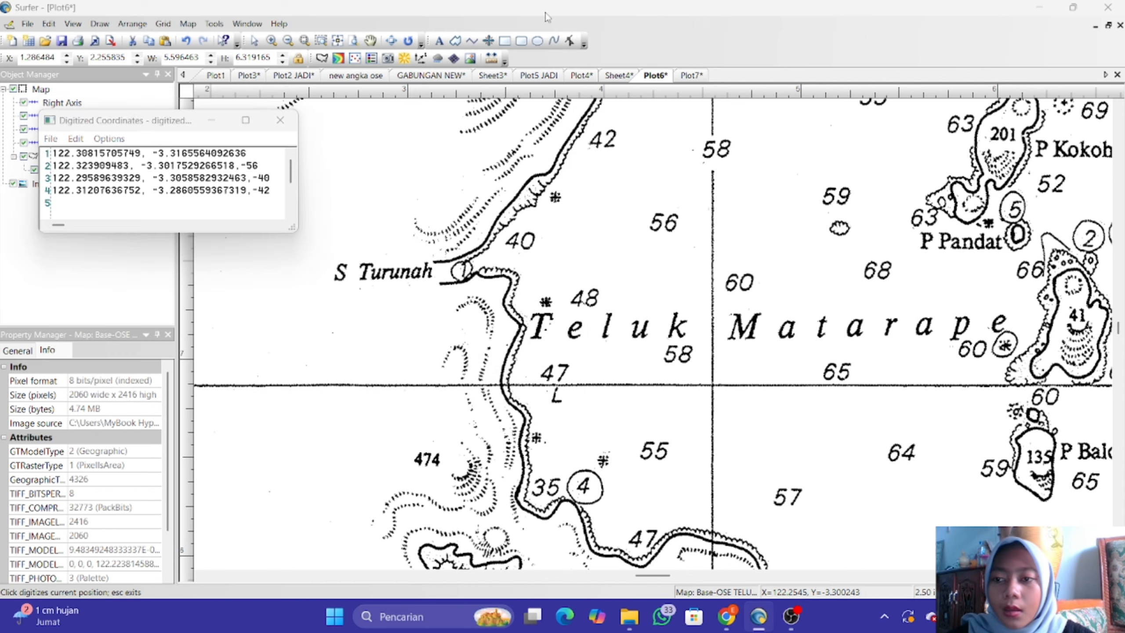
click(280, 120)
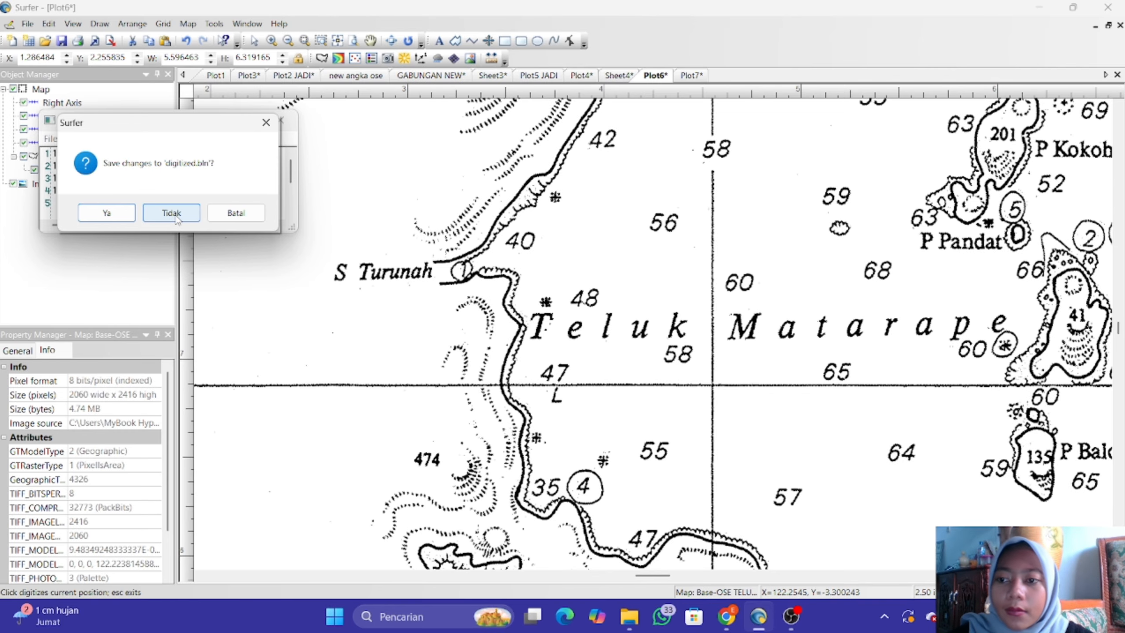
click(173, 214)
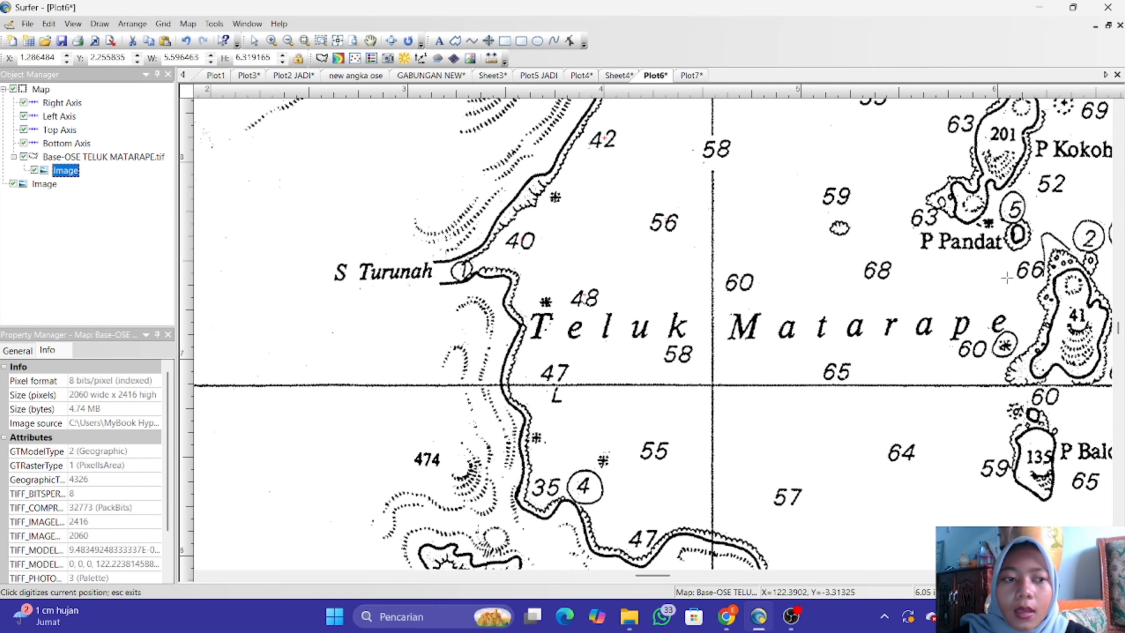
scroll(1007, 278, down, 6)
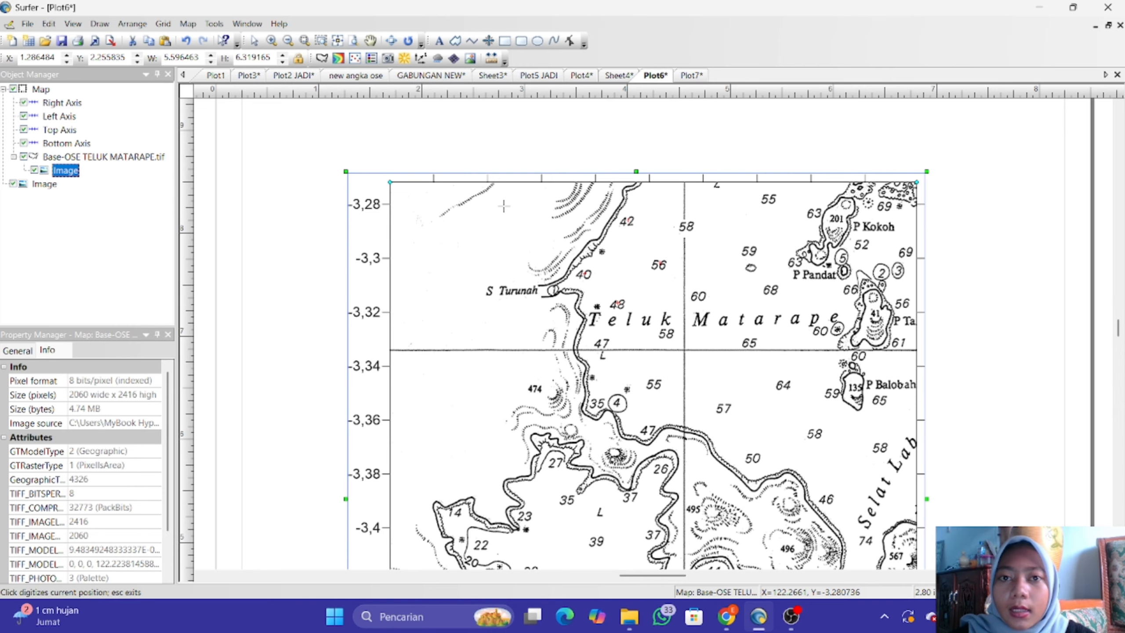
click(188, 23)
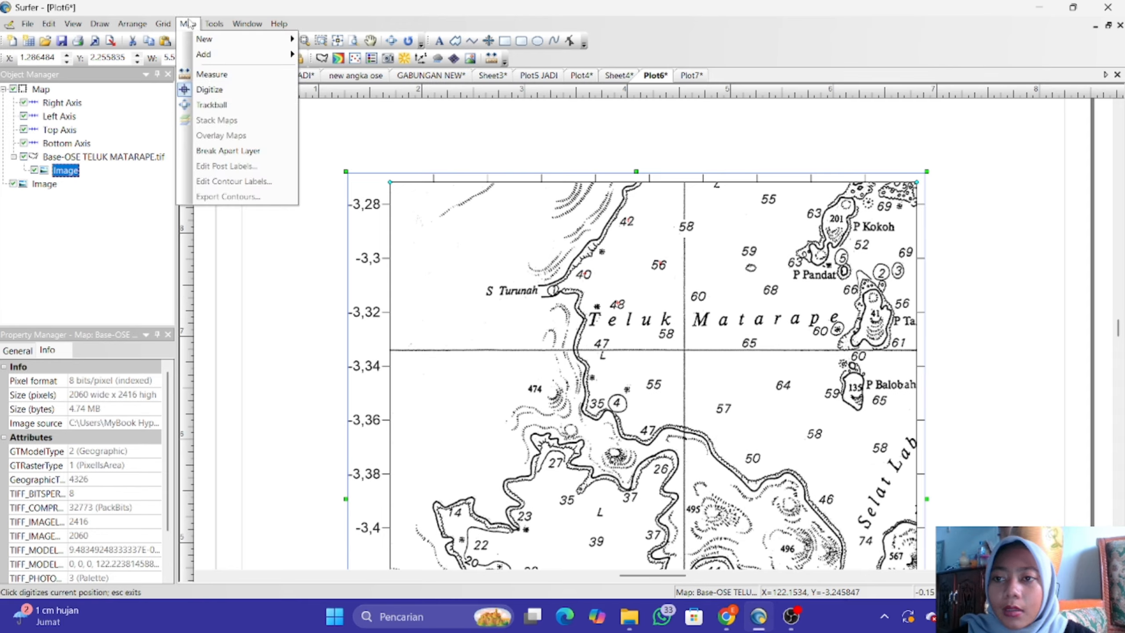
click(238, 90)
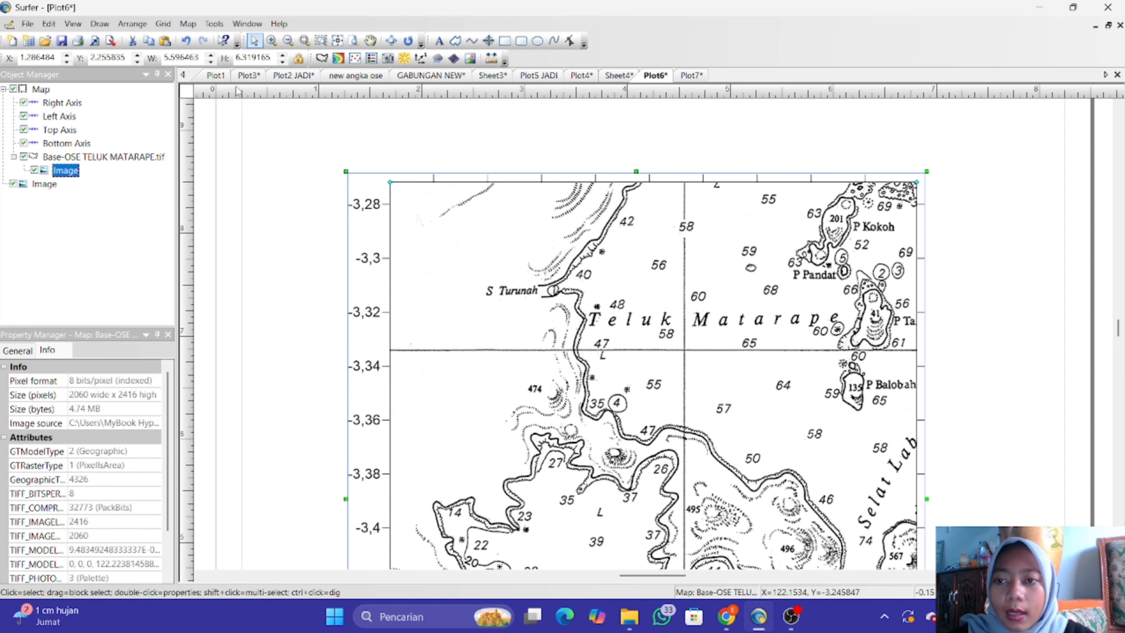
Digitize nine points along the coastline from the map's upper edge down to the bend above the 42 sounding.
scroll(651, 310, up, 2)
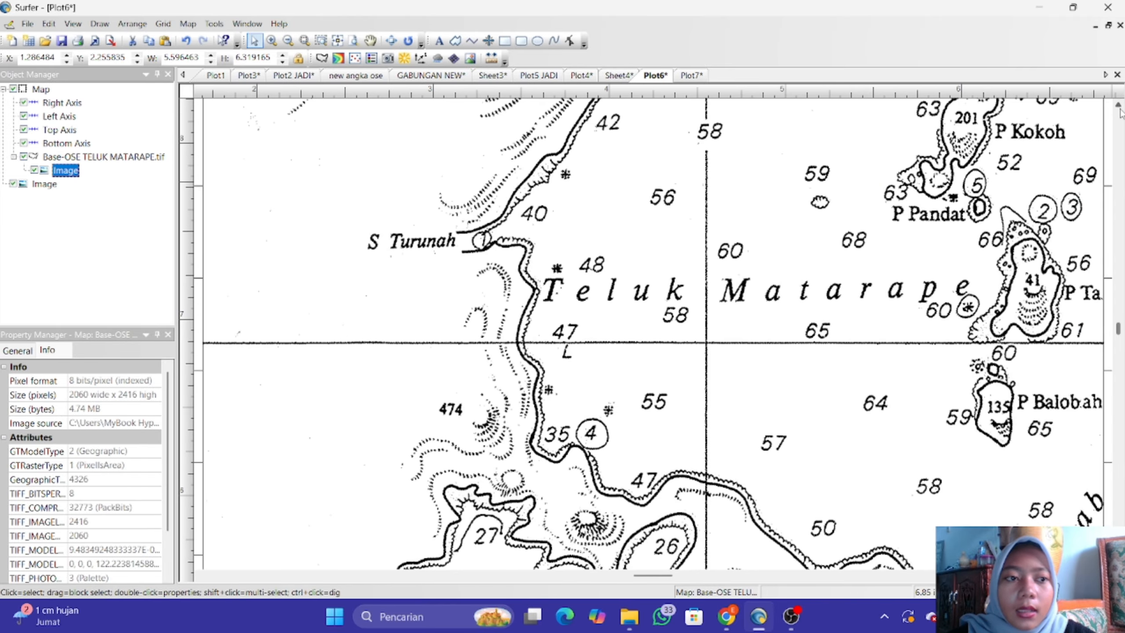
click(1119, 105)
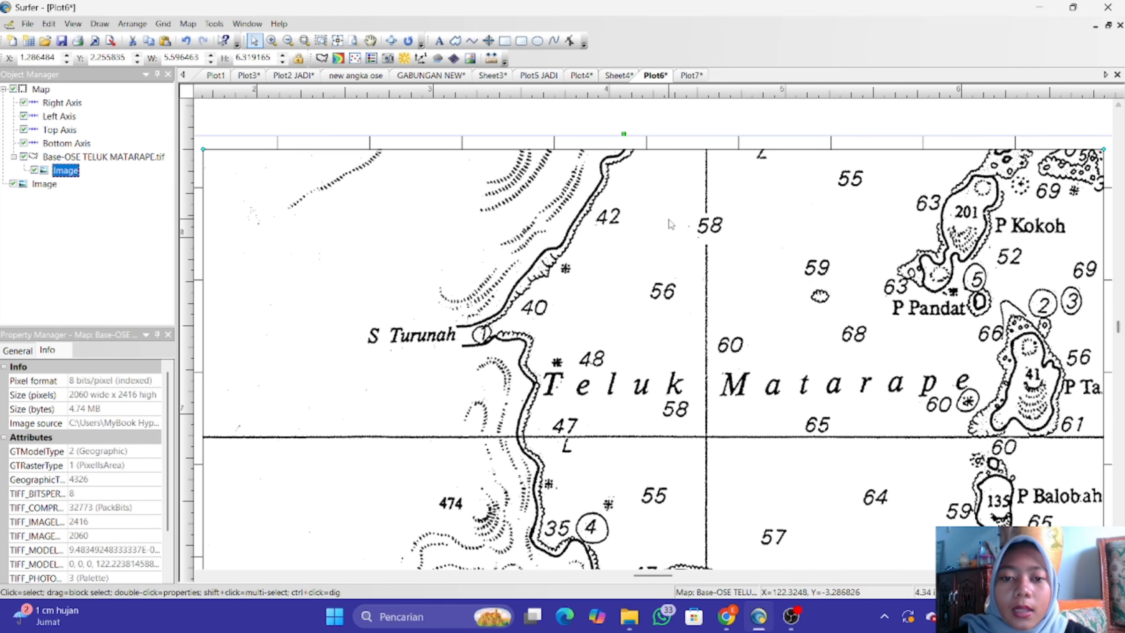
scroll(669, 221, up, 1)
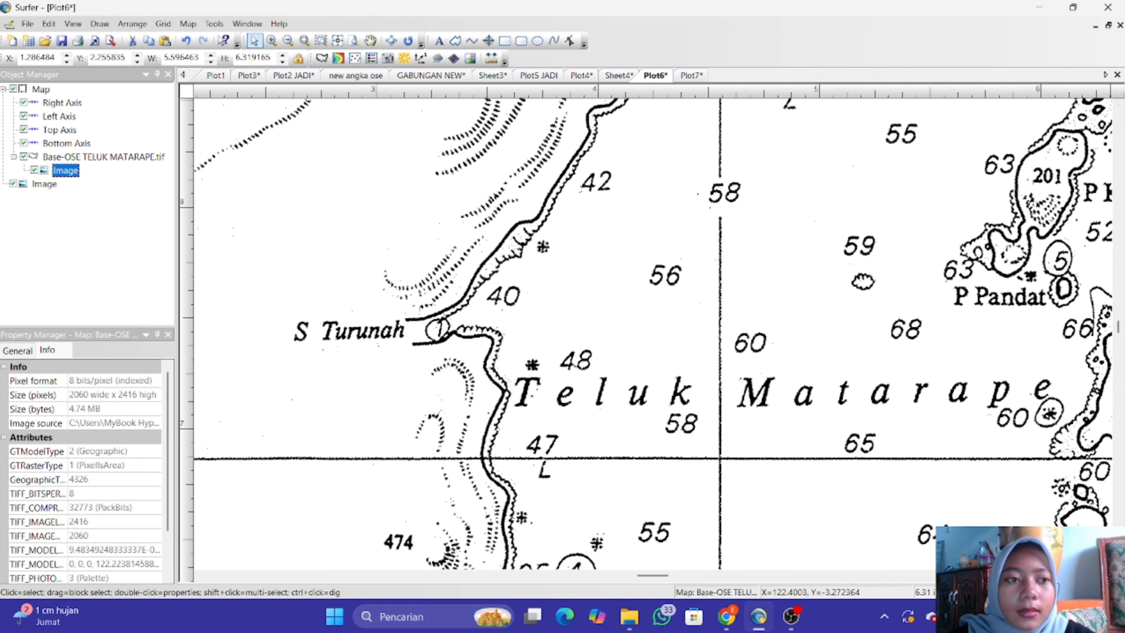
click(1119, 107)
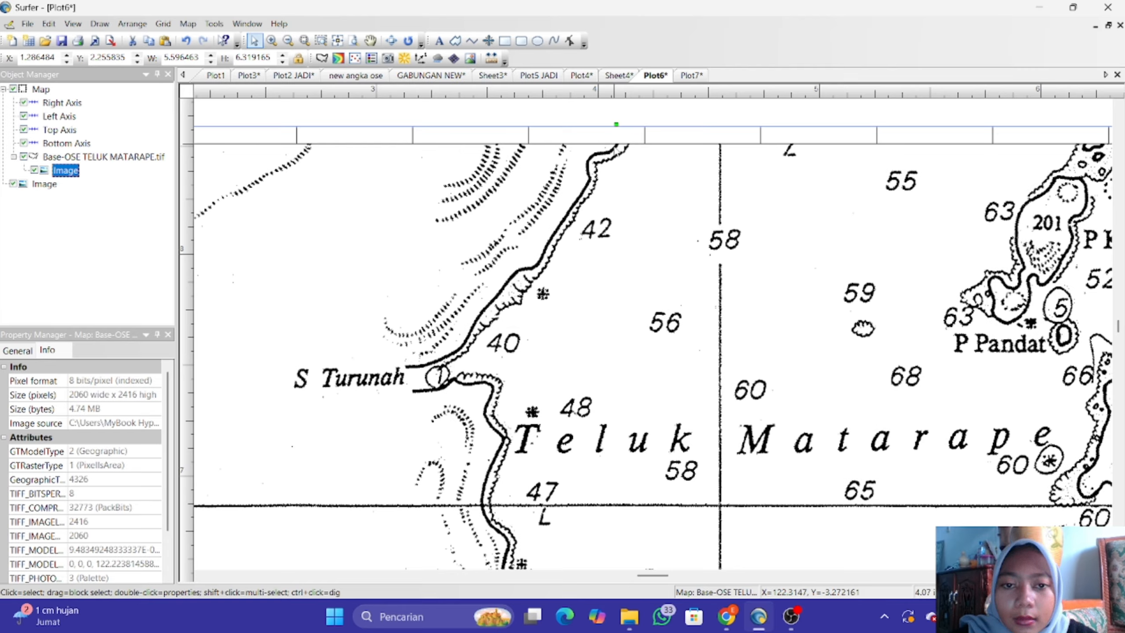
click(187, 23)
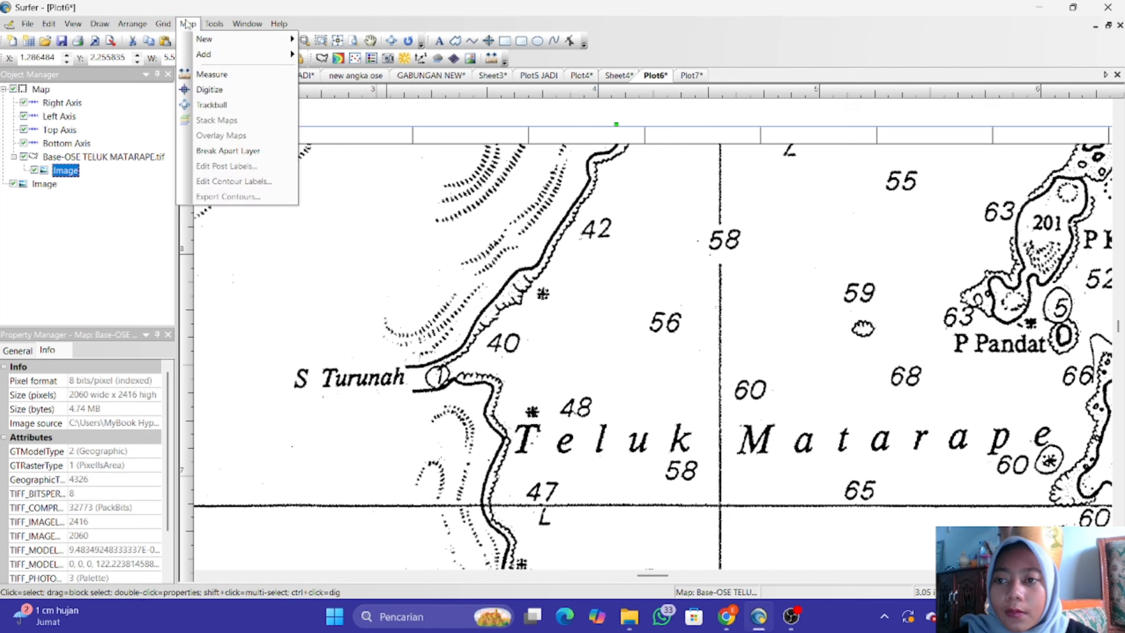
click(248, 89)
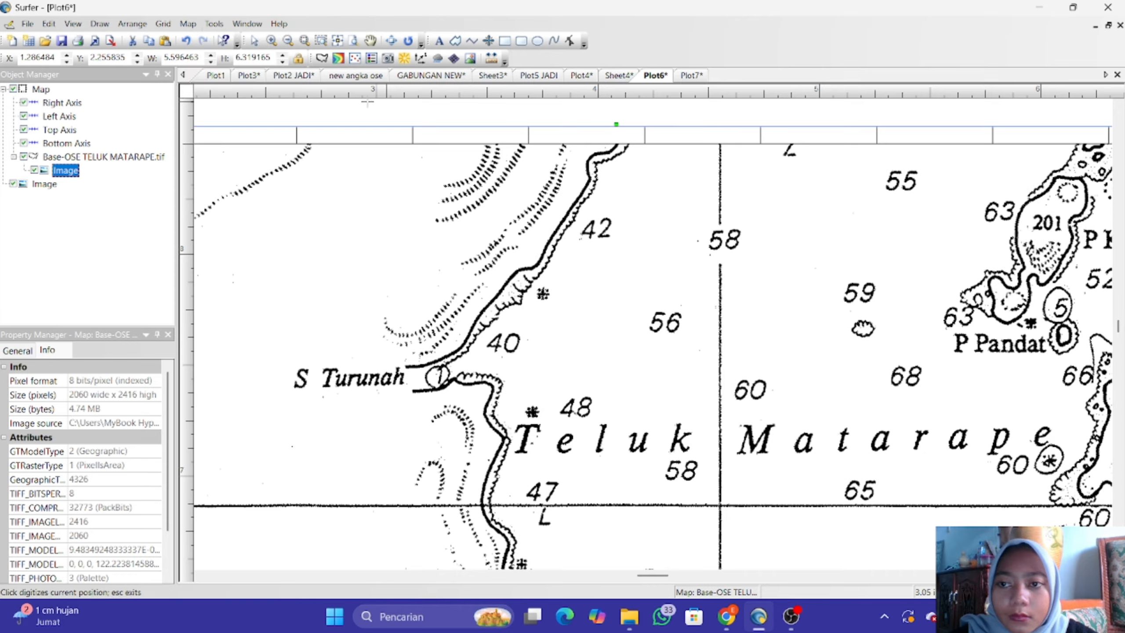
click(616, 145)
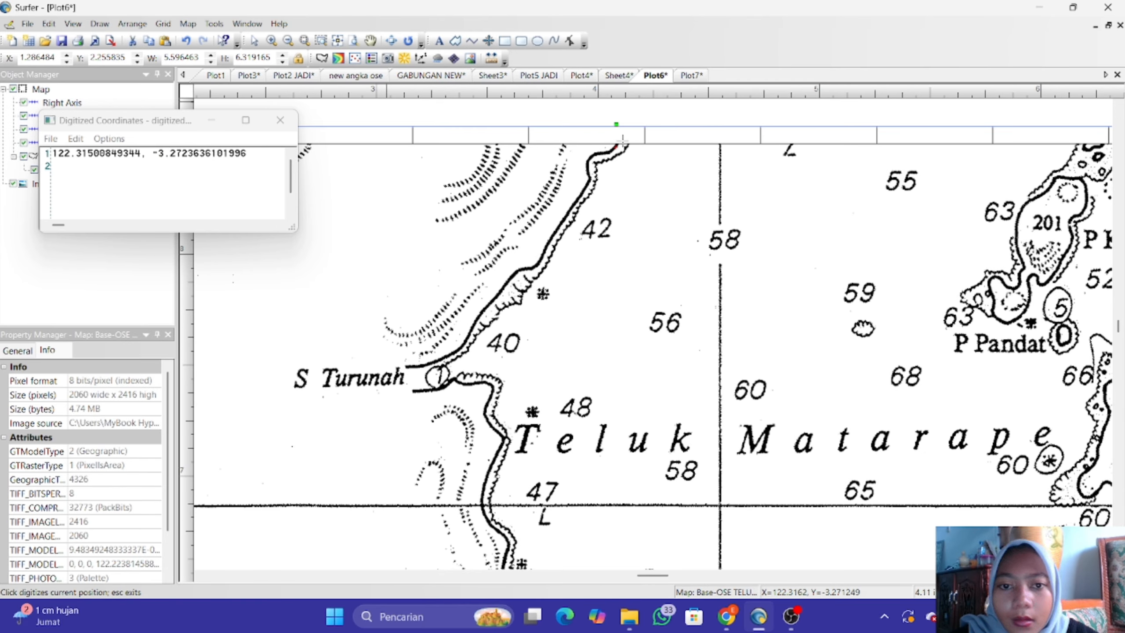
click(613, 148)
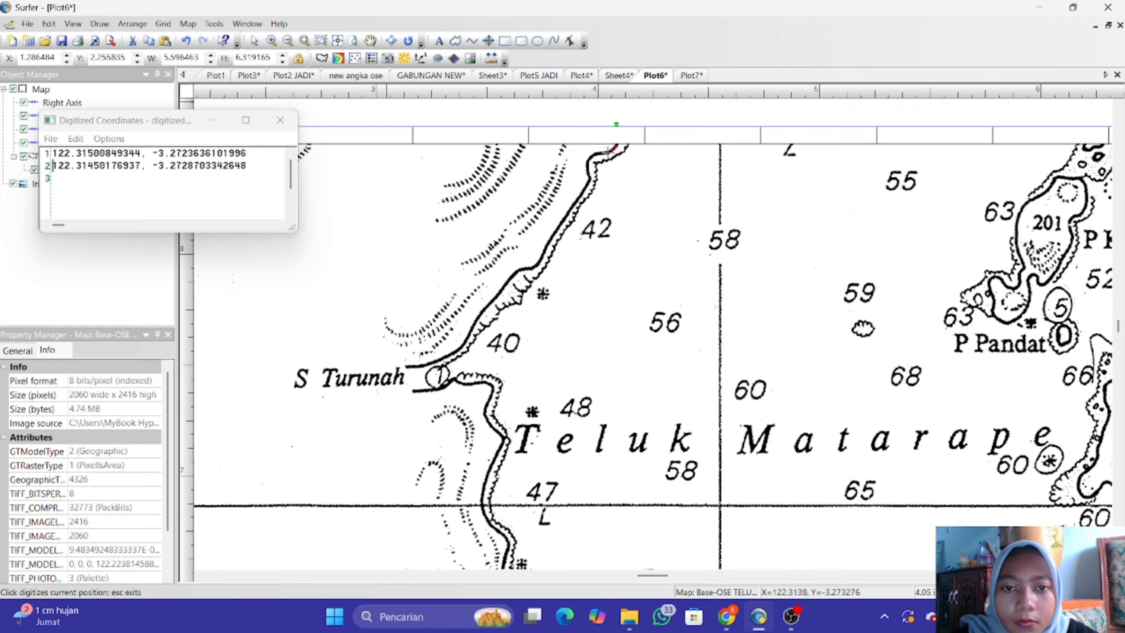
click(608, 150)
click(600, 153)
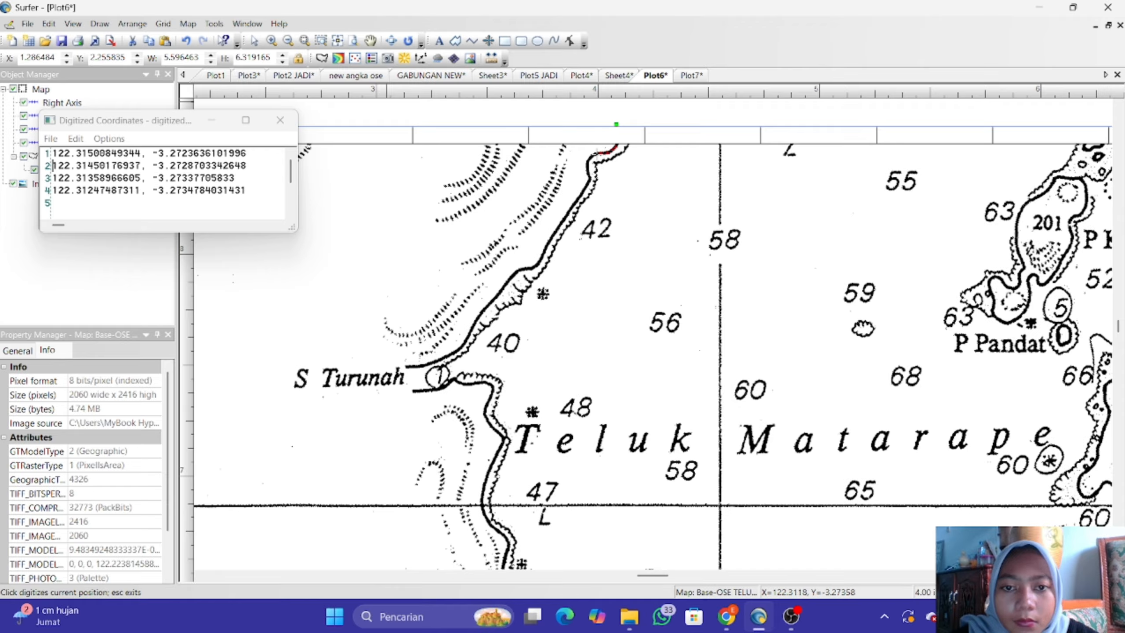
click(592, 154)
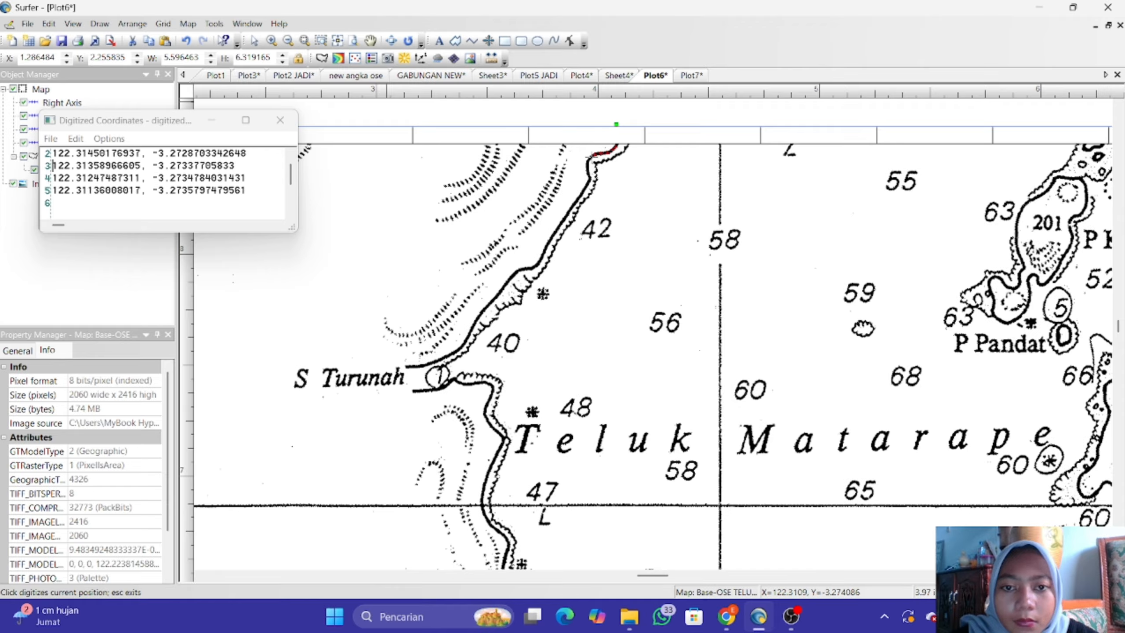
click(589, 156)
click(587, 161)
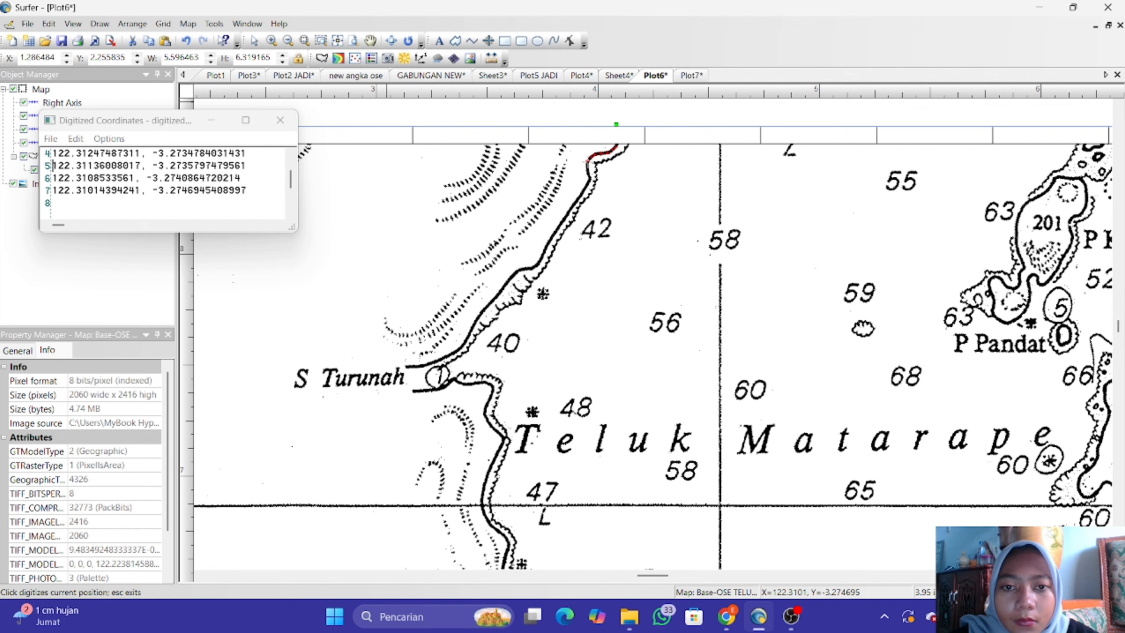
click(588, 165)
click(589, 171)
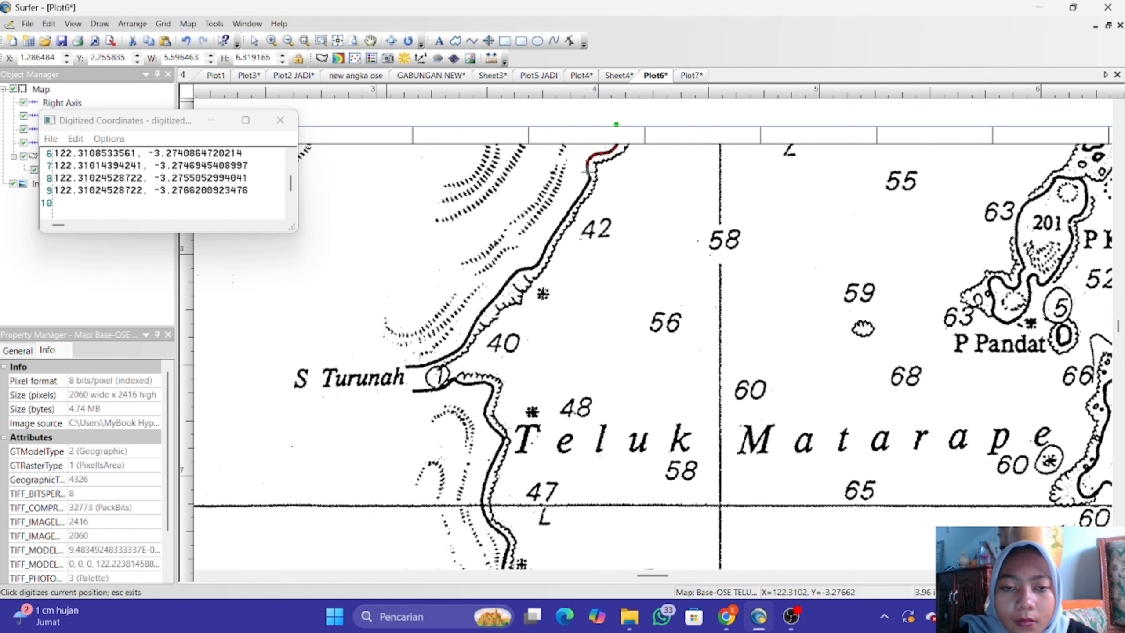
Append a depth of 0 to coordinate lines 6 through 9 of the digitized coastline points.
click(260, 154)
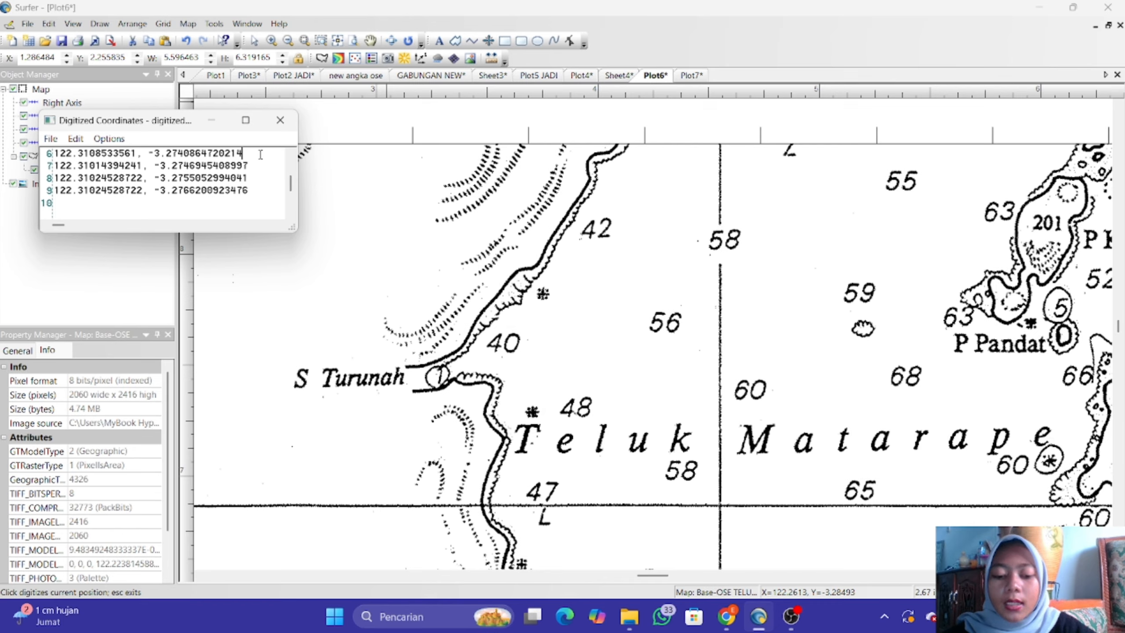
text(,)
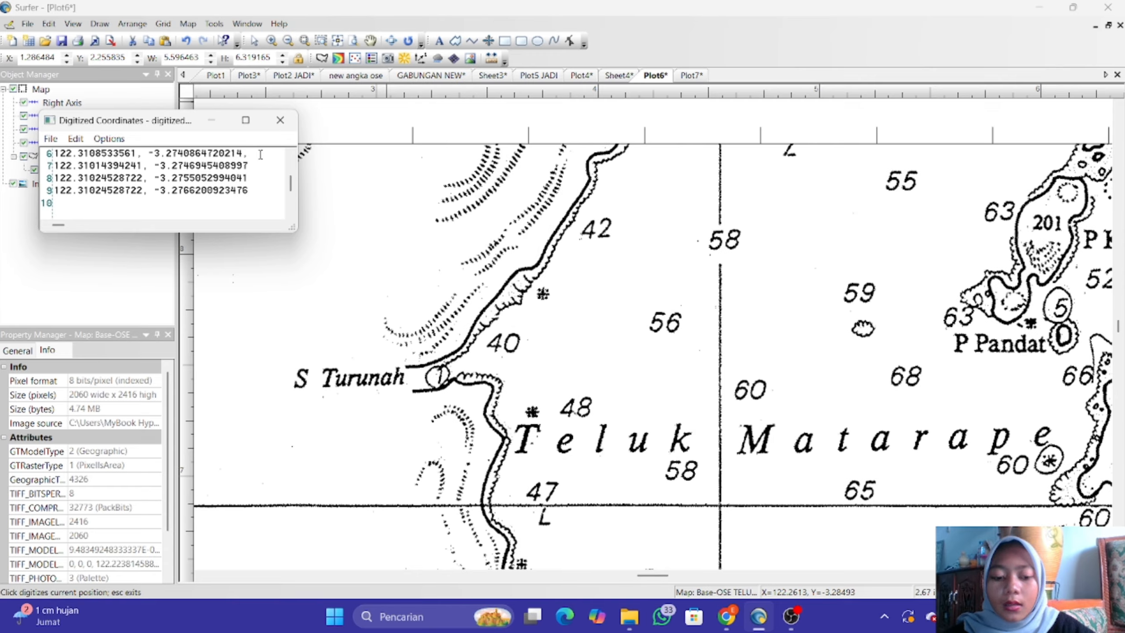
text(0)
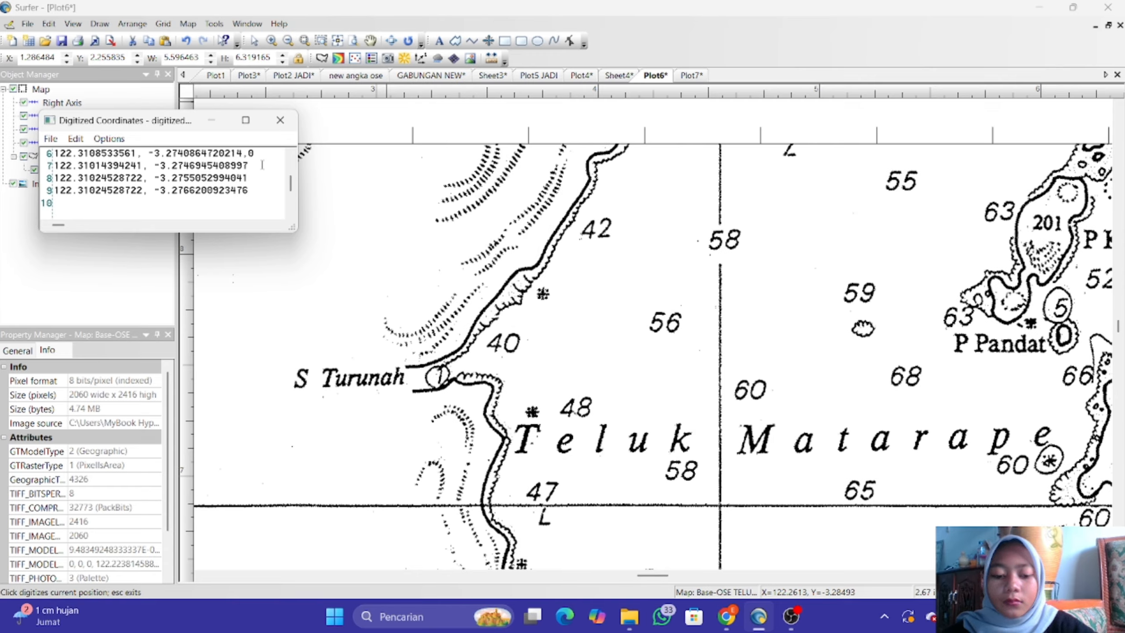
text(0)
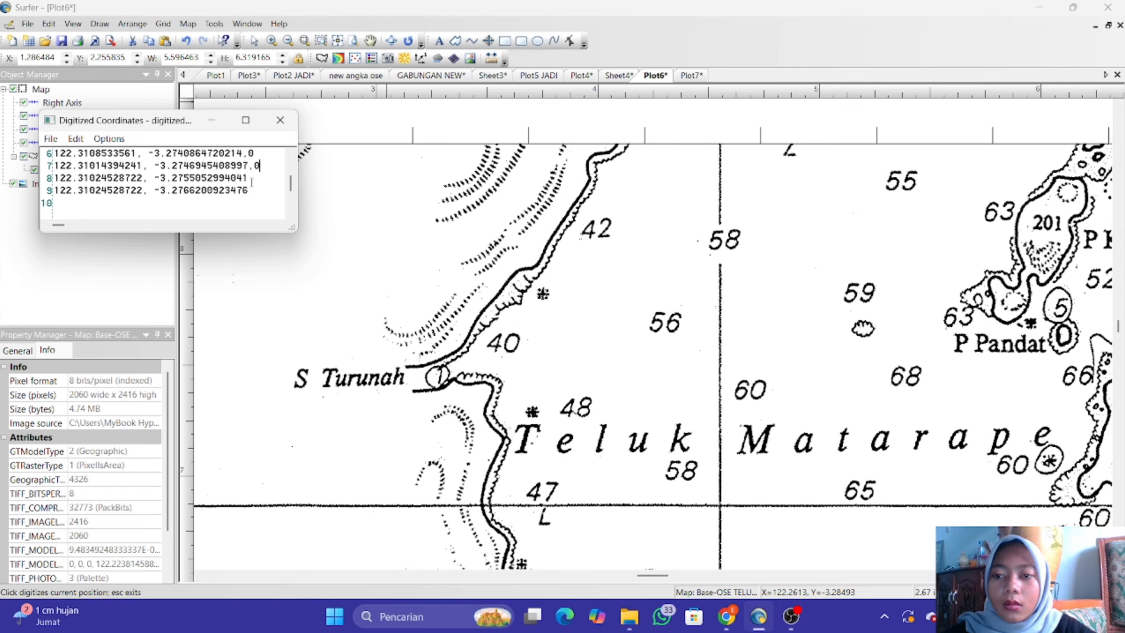
click(251, 179)
text(0)
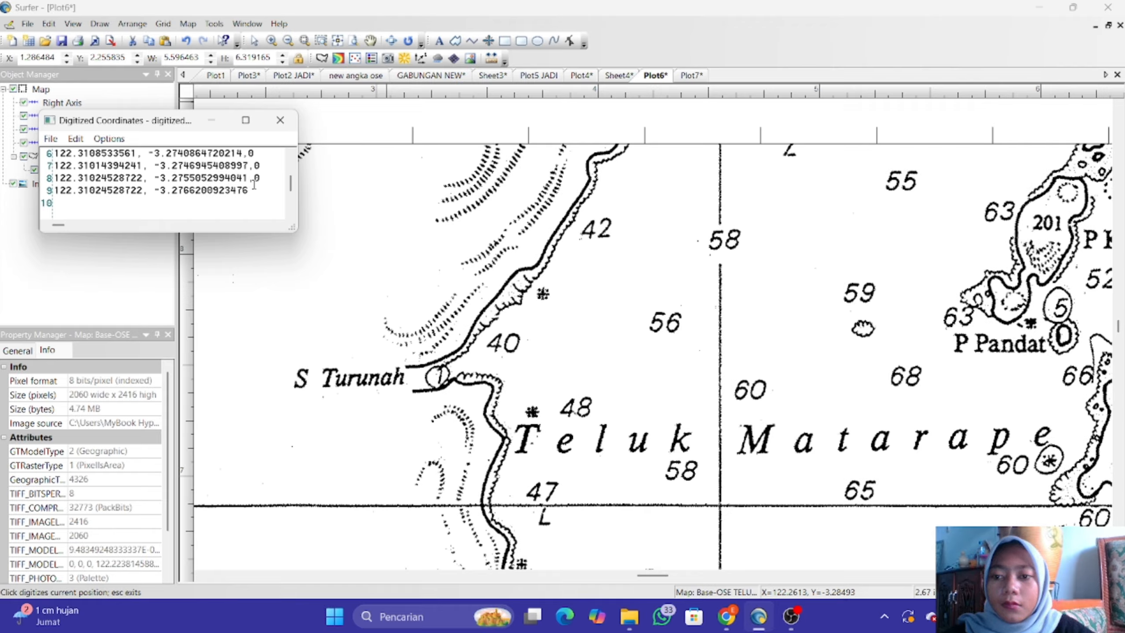
click(257, 190)
text(,0)
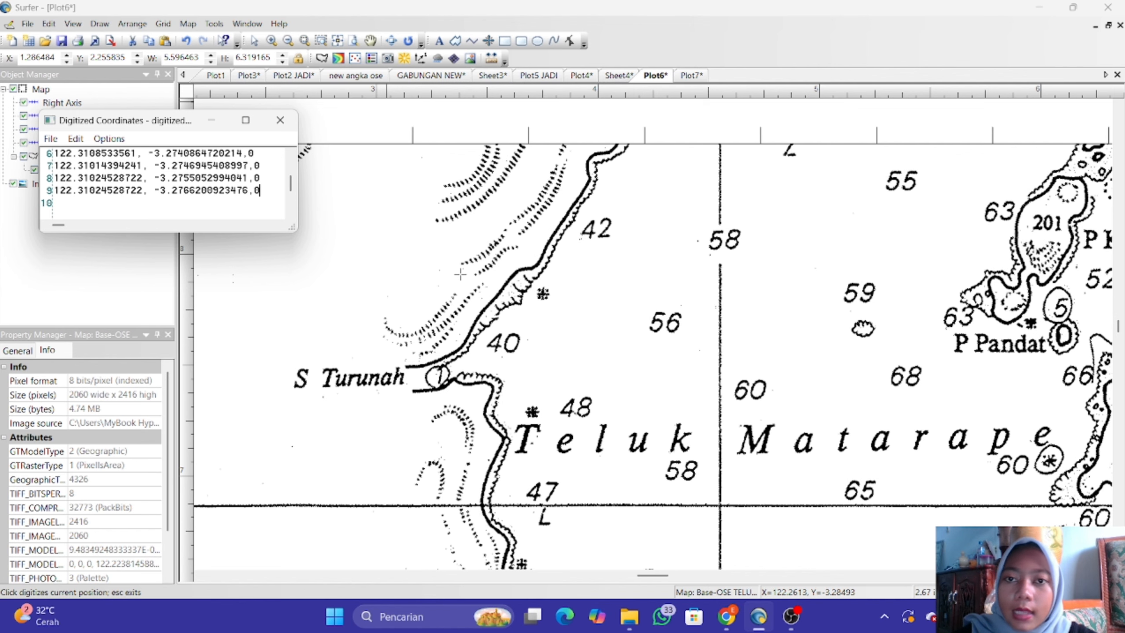
Bring up Save As for the coastline coordinates, cancel it, and discard the list without saving digitized.bln.
click(52, 139)
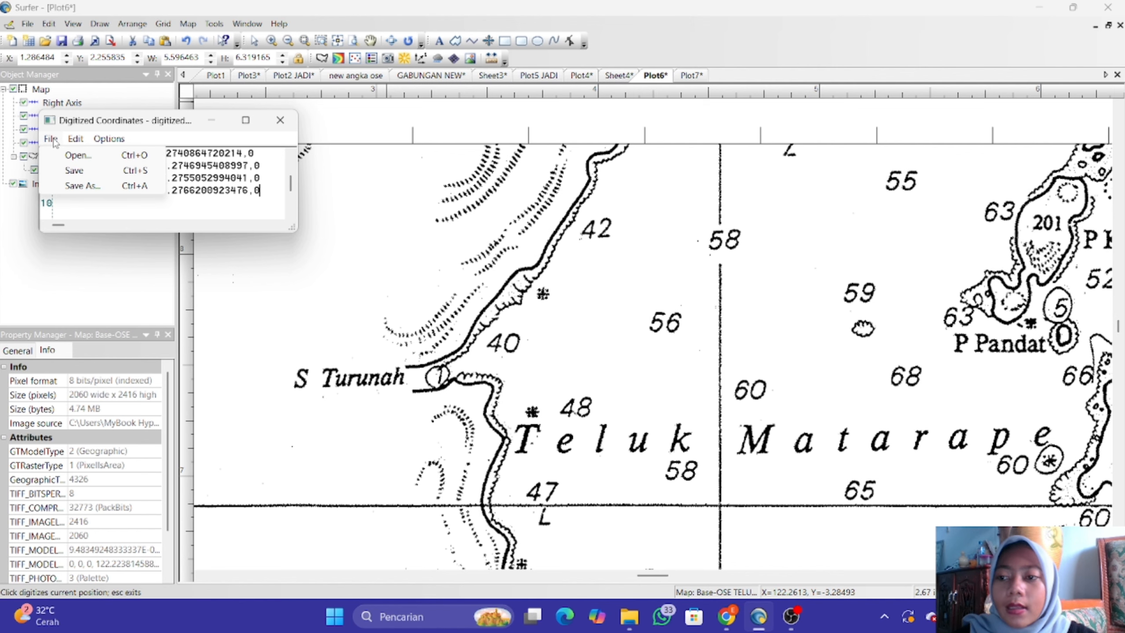
click(116, 188)
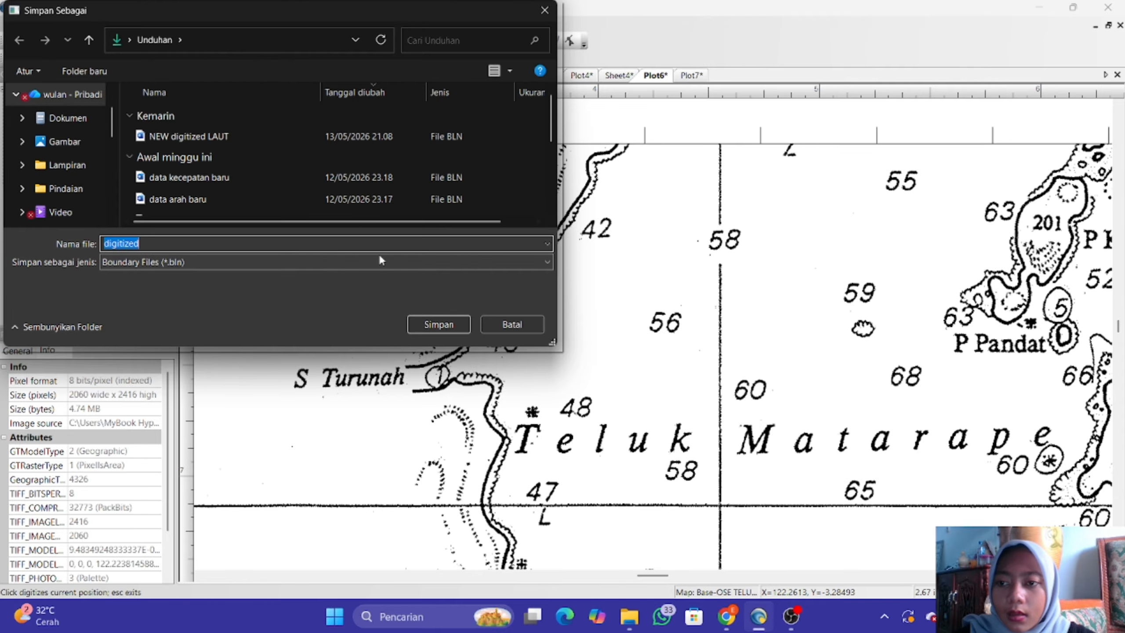
click(545, 10)
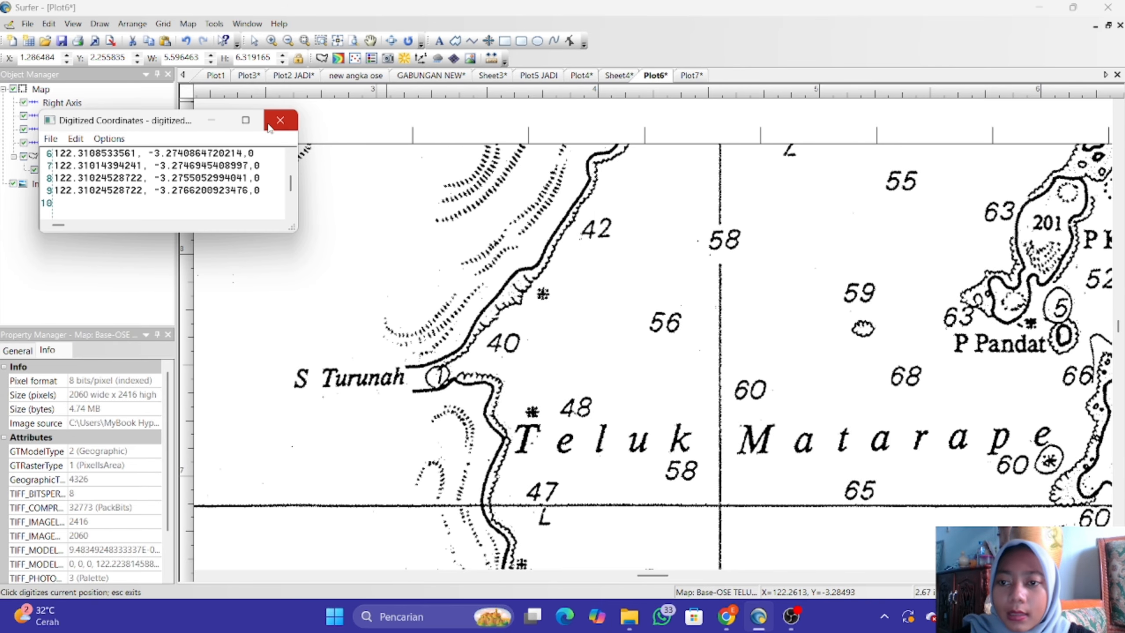
click(279, 121)
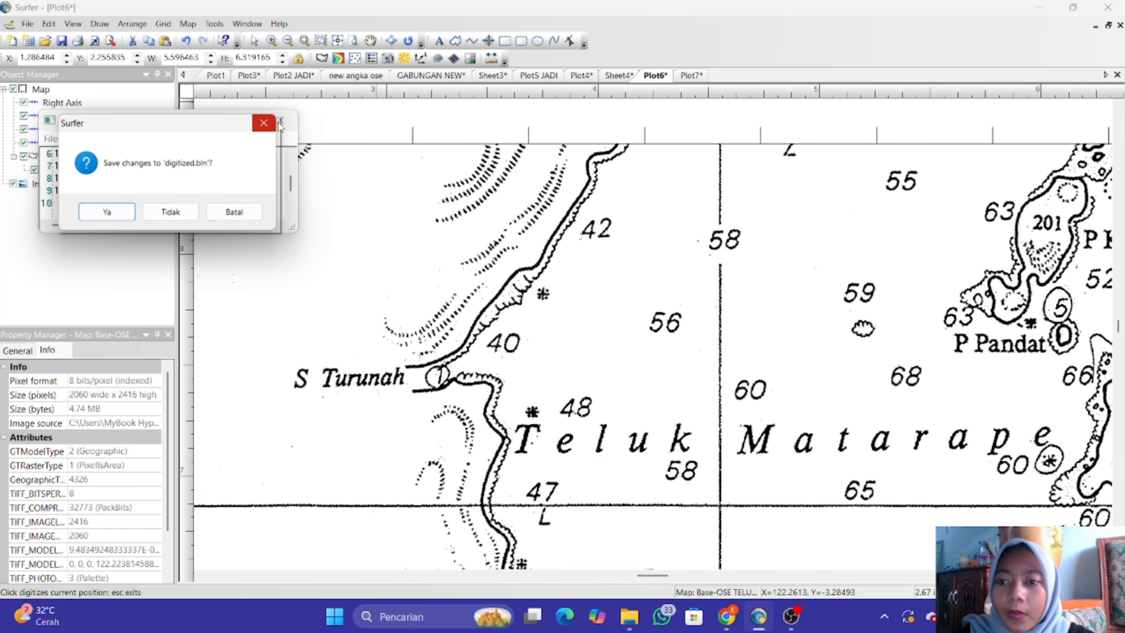
click(192, 211)
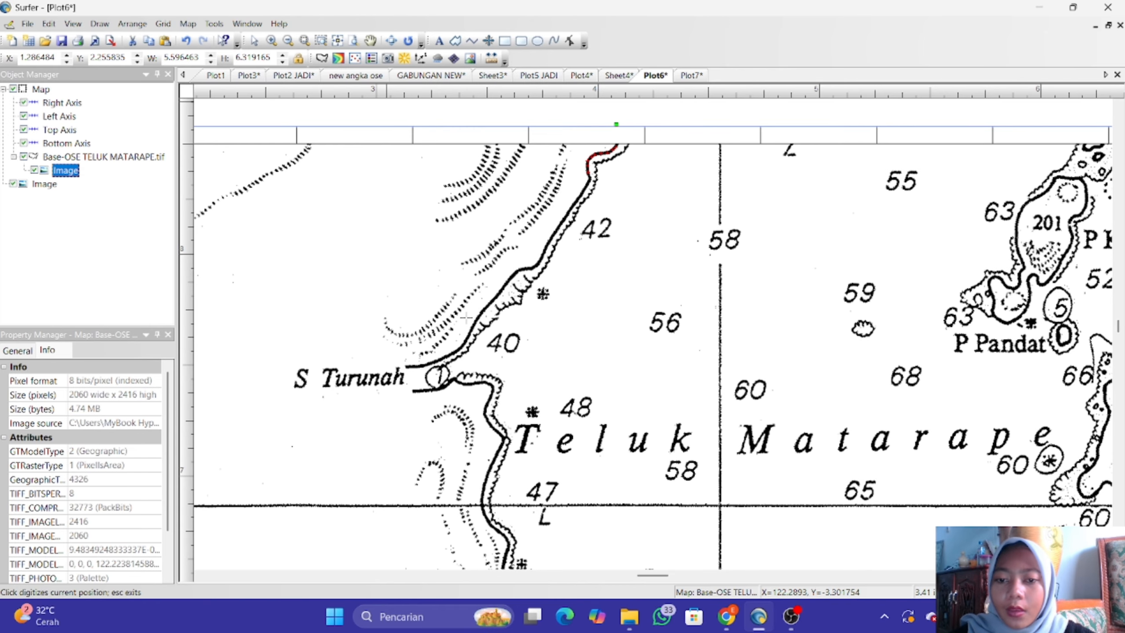
Look through the GABUNGAN NEW worksheet, examining its sounding depths and the coastline coordinate rows below them.
scroll(466, 317, down, 5)
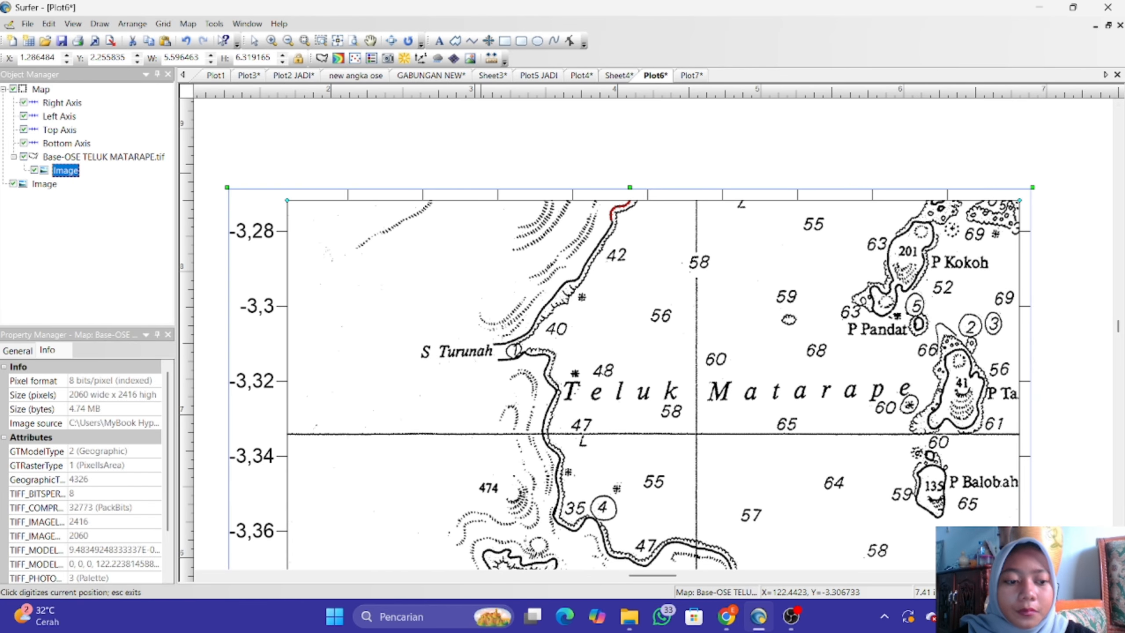
click(691, 76)
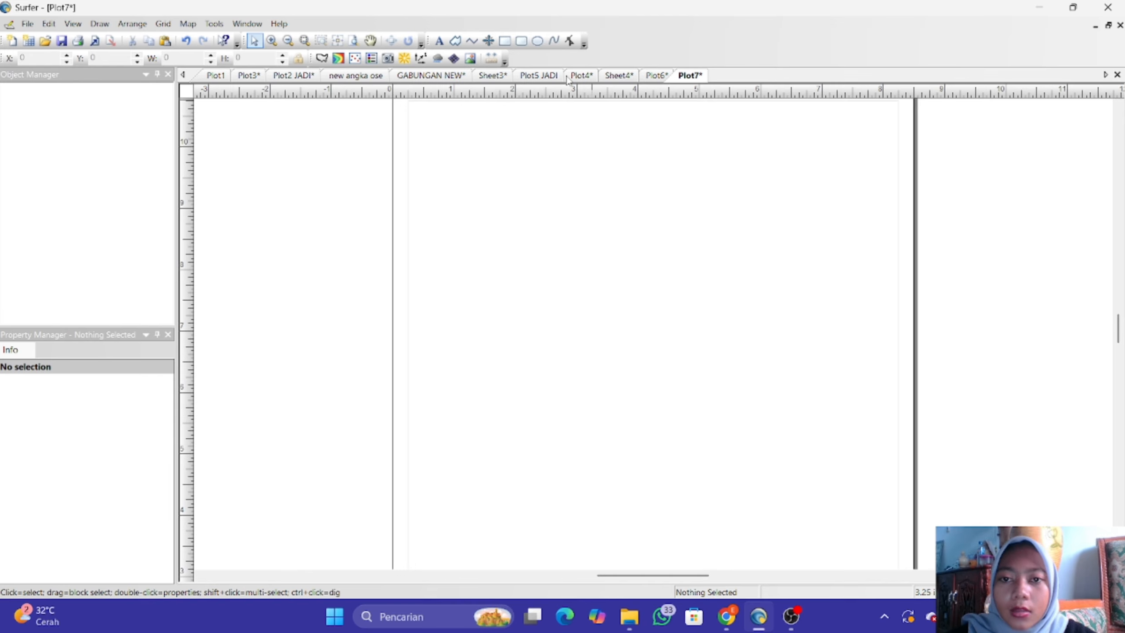
click(458, 77)
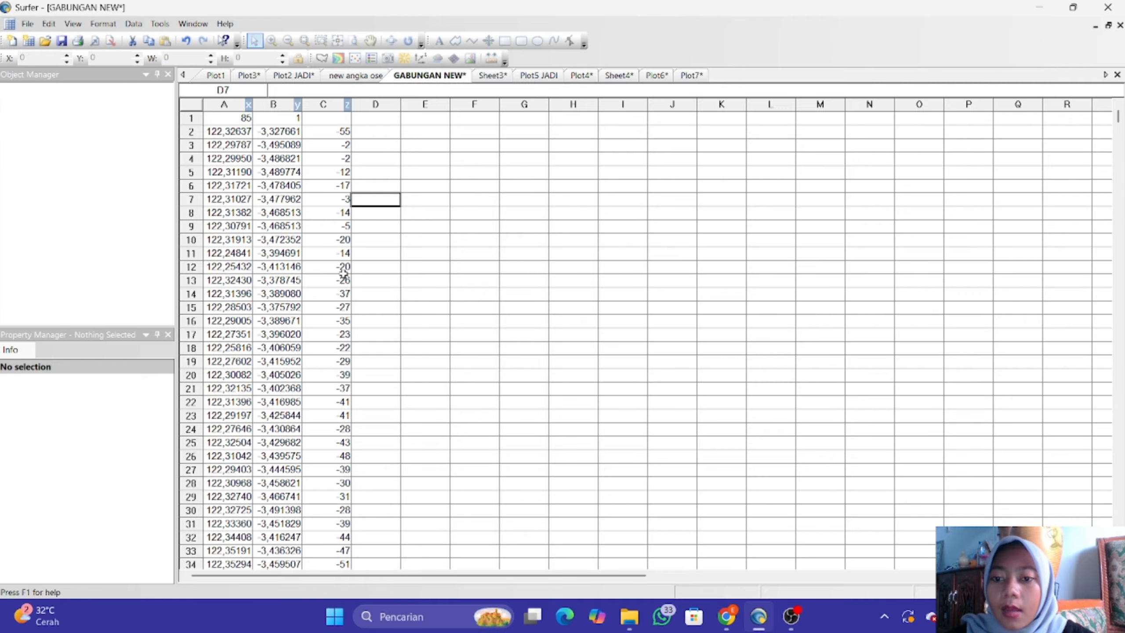
scroll(343, 272, down, 19)
scroll(344, 272, down, 9)
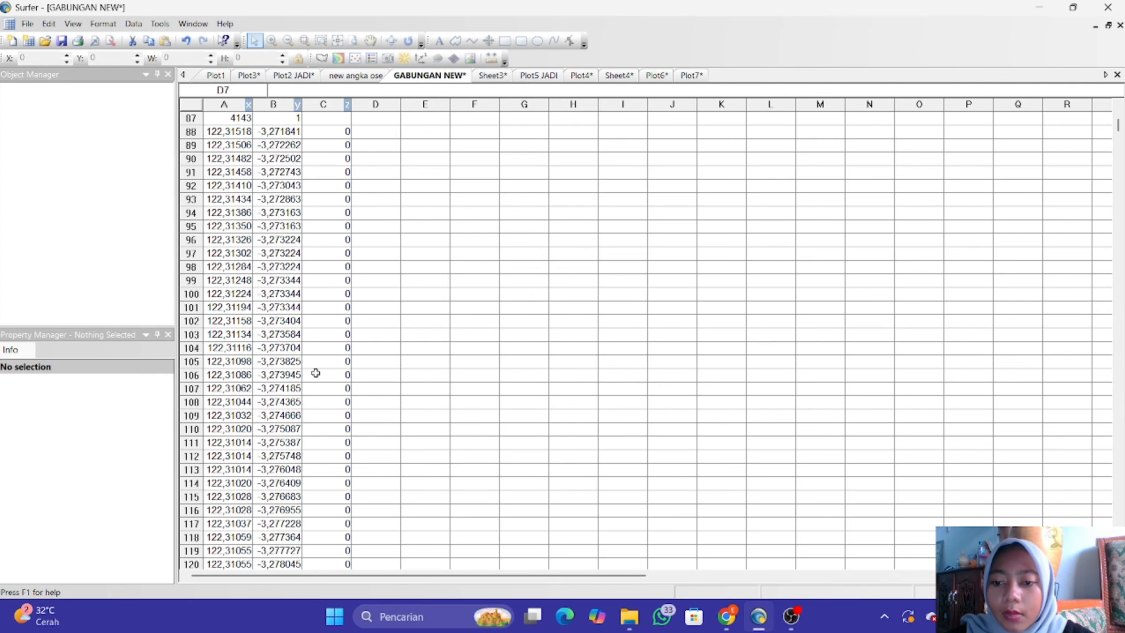
scroll(316, 374, down, 20)
scroll(316, 373, down, 13)
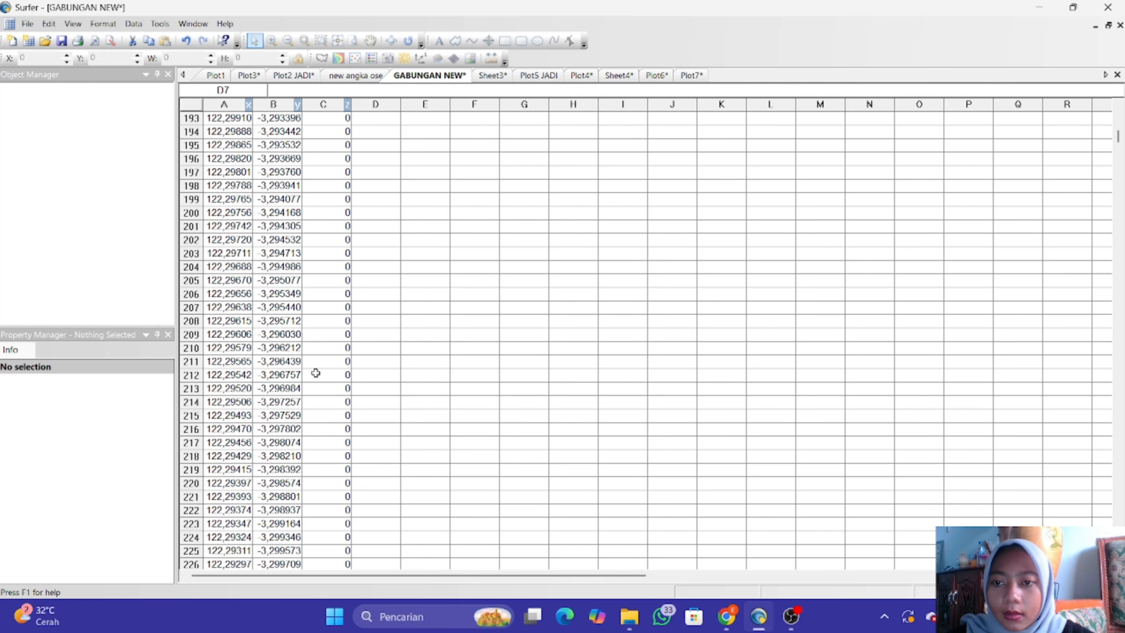
scroll(316, 373, up, 20)
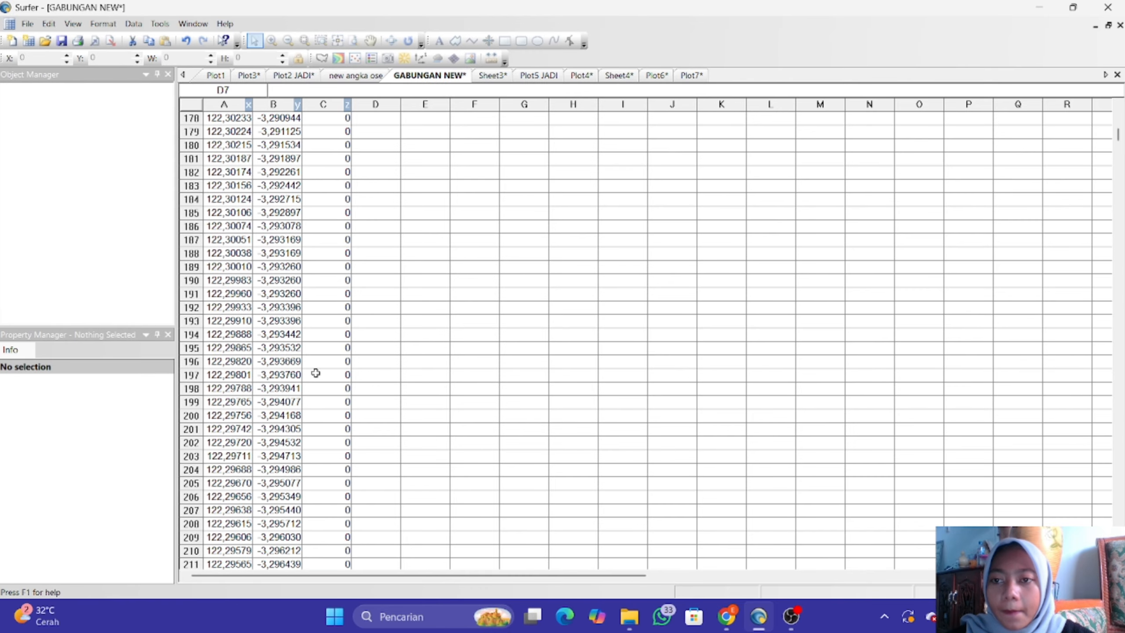
scroll(315, 373, up, 20)
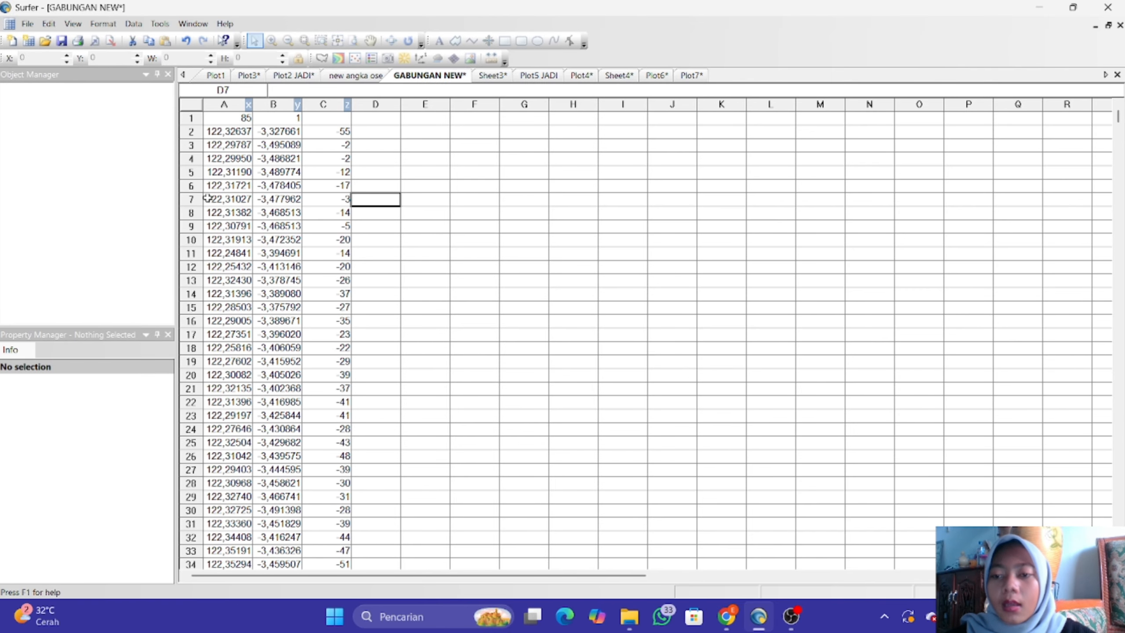
Check header cell A1 of the combined worksheet and examine where the sounding rows meet the coastline rows.
click(238, 129)
click(238, 119)
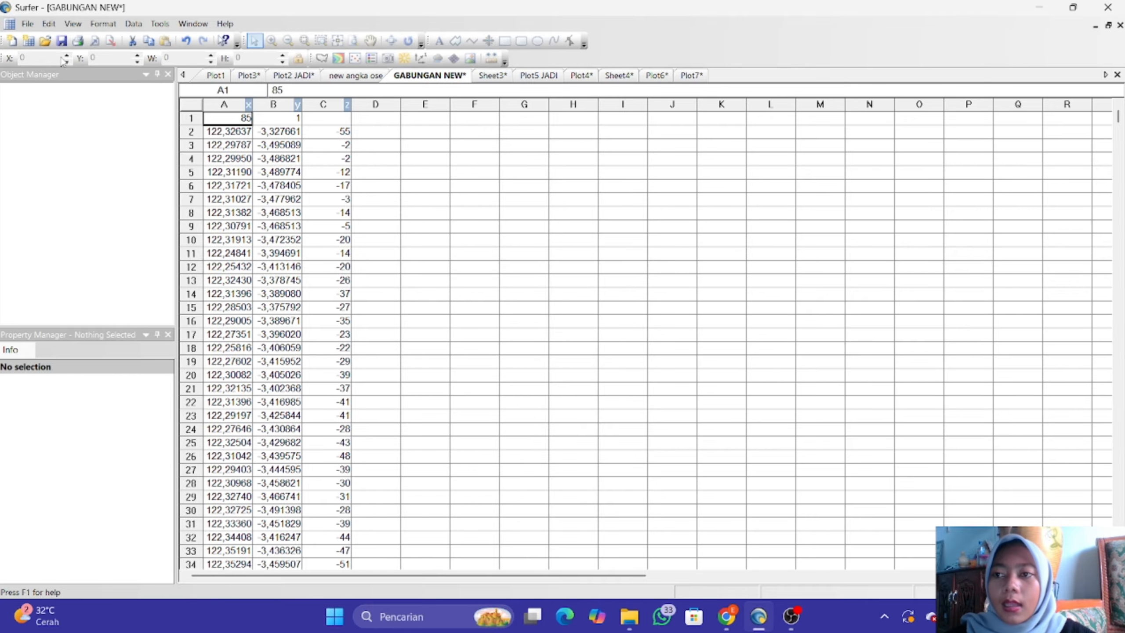
click(28, 24)
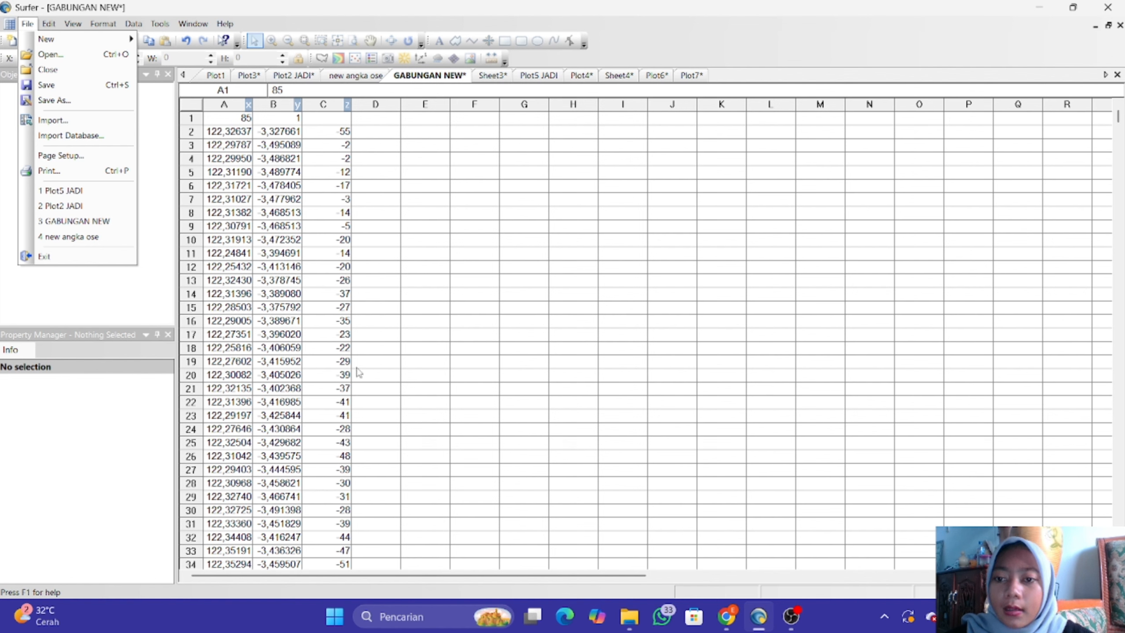
click(418, 269)
scroll(424, 251, down, 9)
scroll(424, 251, down, 20)
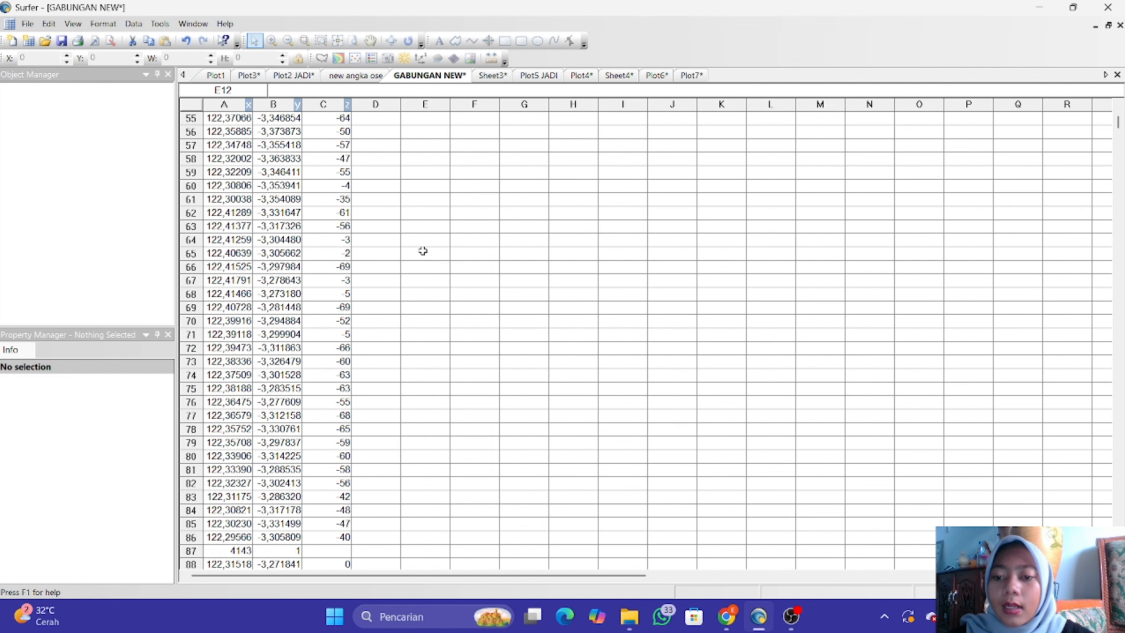
click(311, 217)
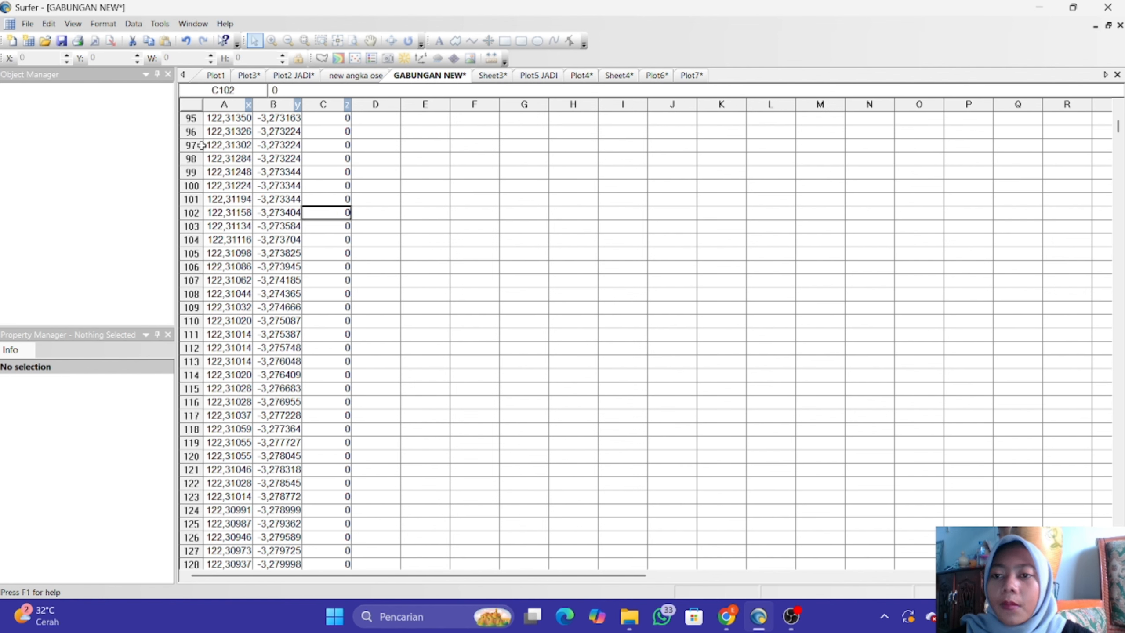
scroll(316, 164, up, 6)
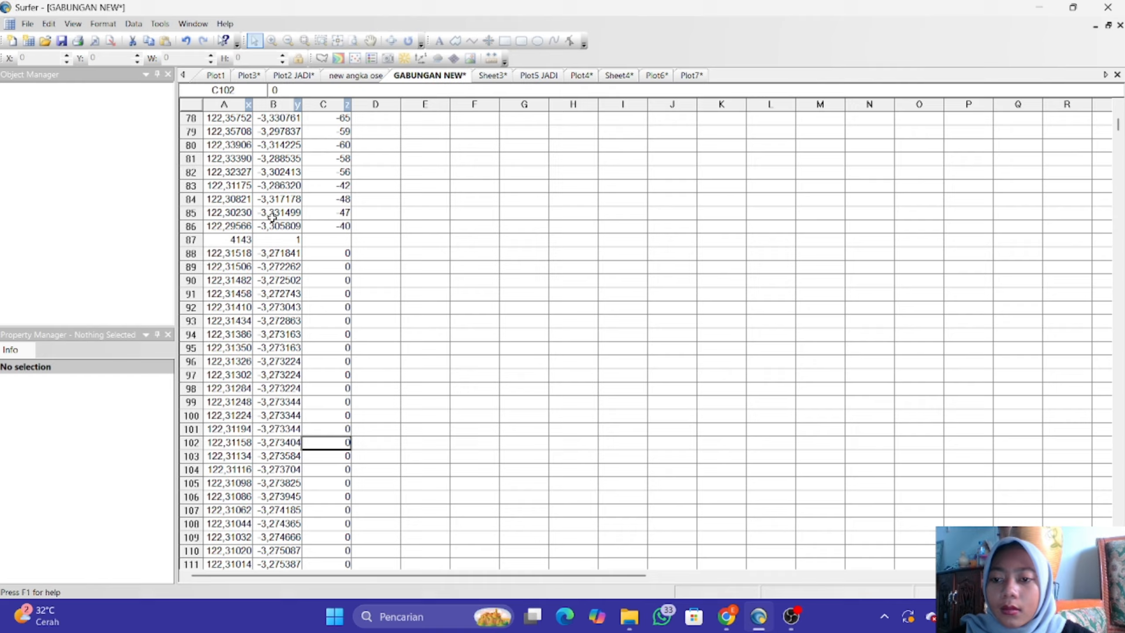
click(248, 240)
click(27, 23)
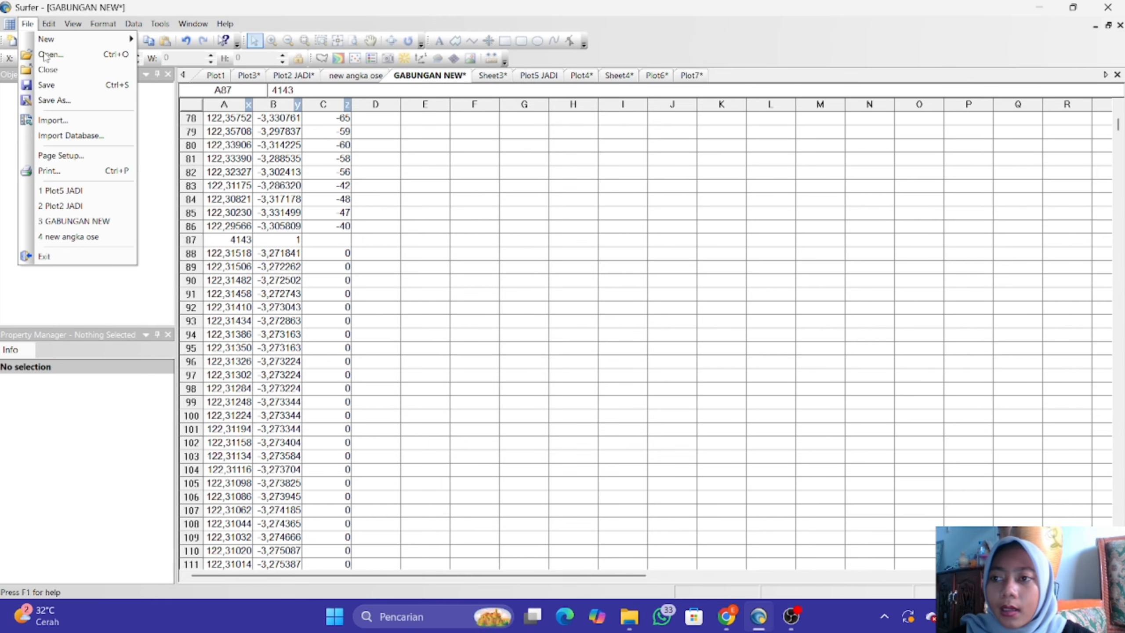
click(93, 122)
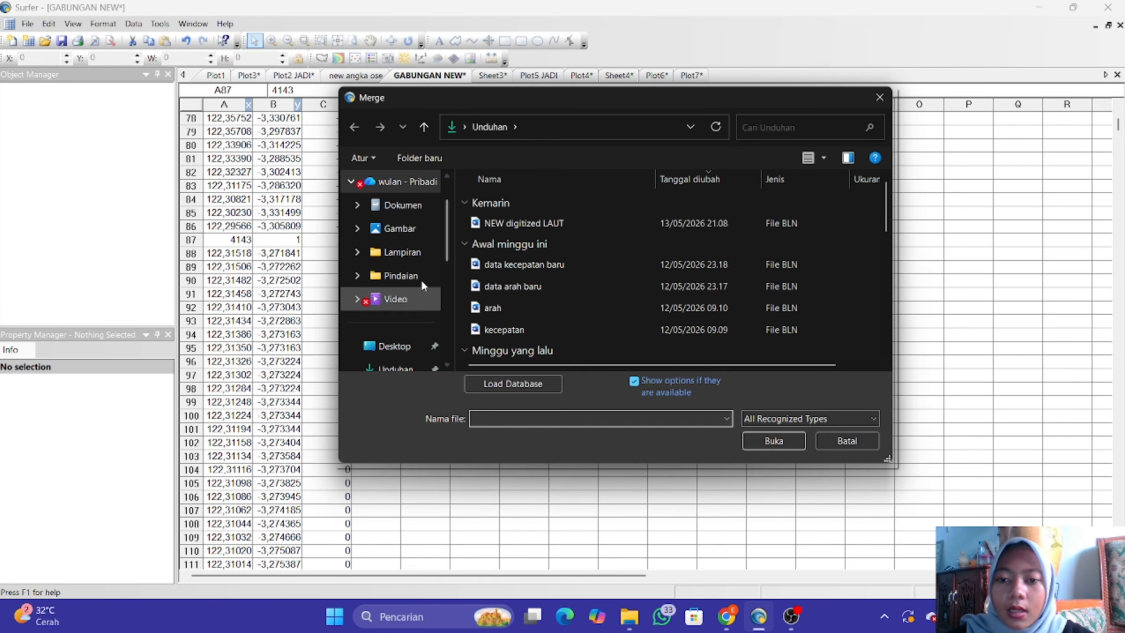
click(416, 210)
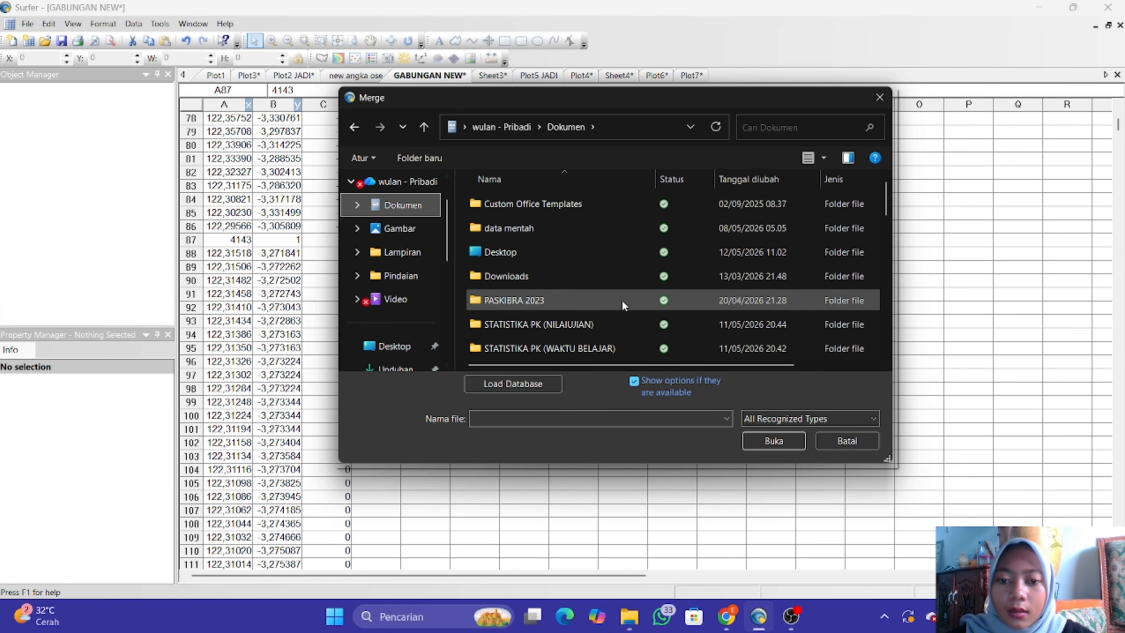
scroll(622, 301, down, 3)
scroll(622, 311, down, 1)
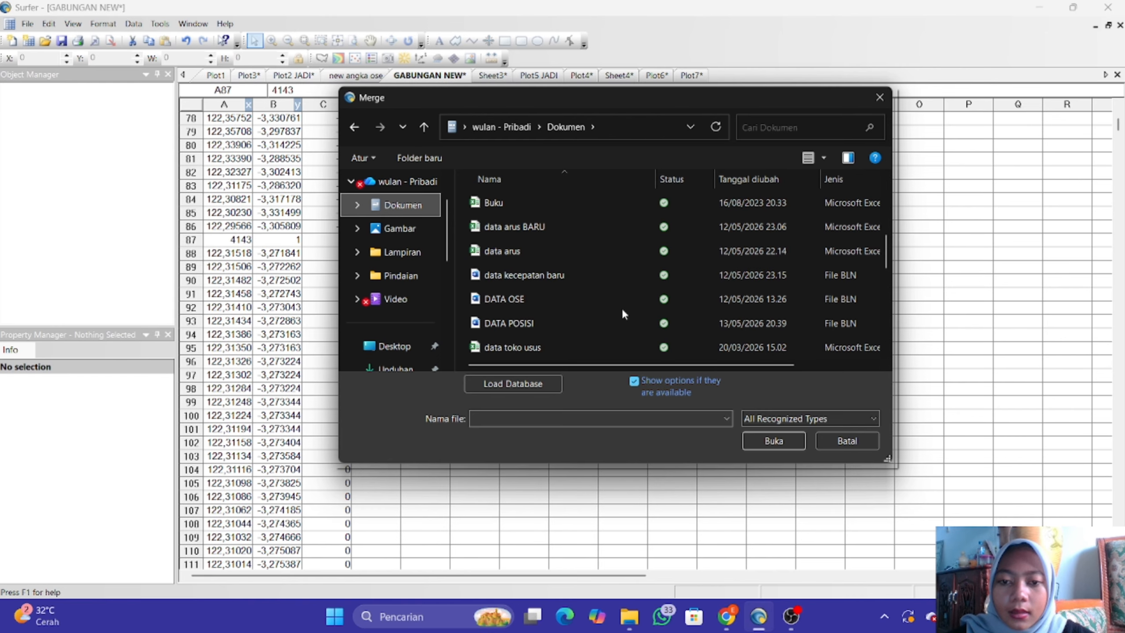
scroll(621, 307, down, 3)
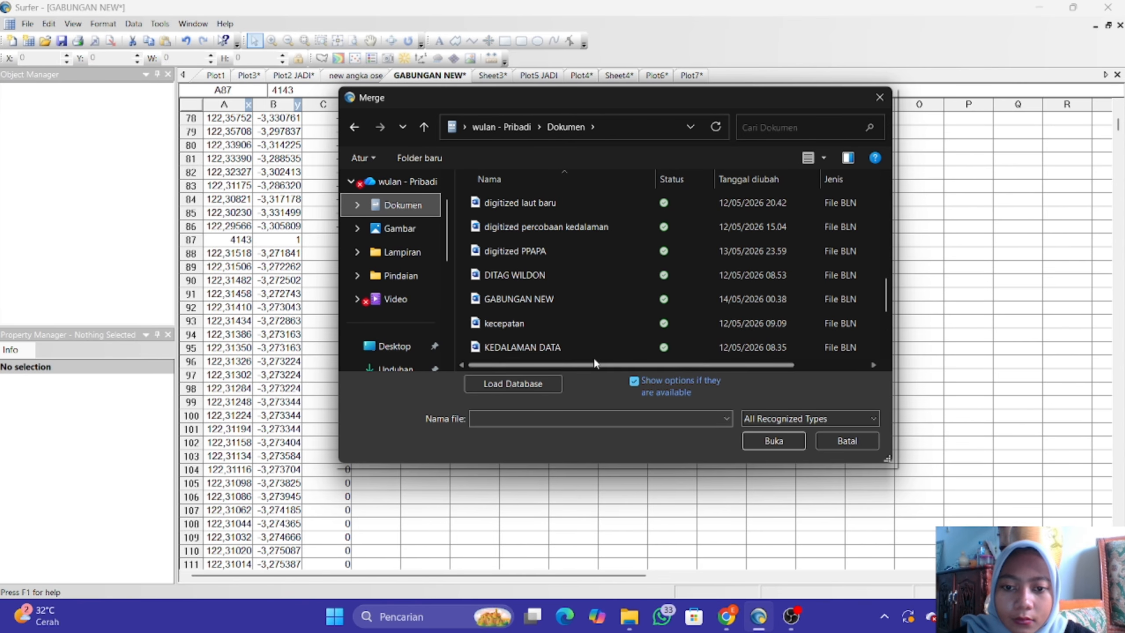
scroll(586, 349, down, 2)
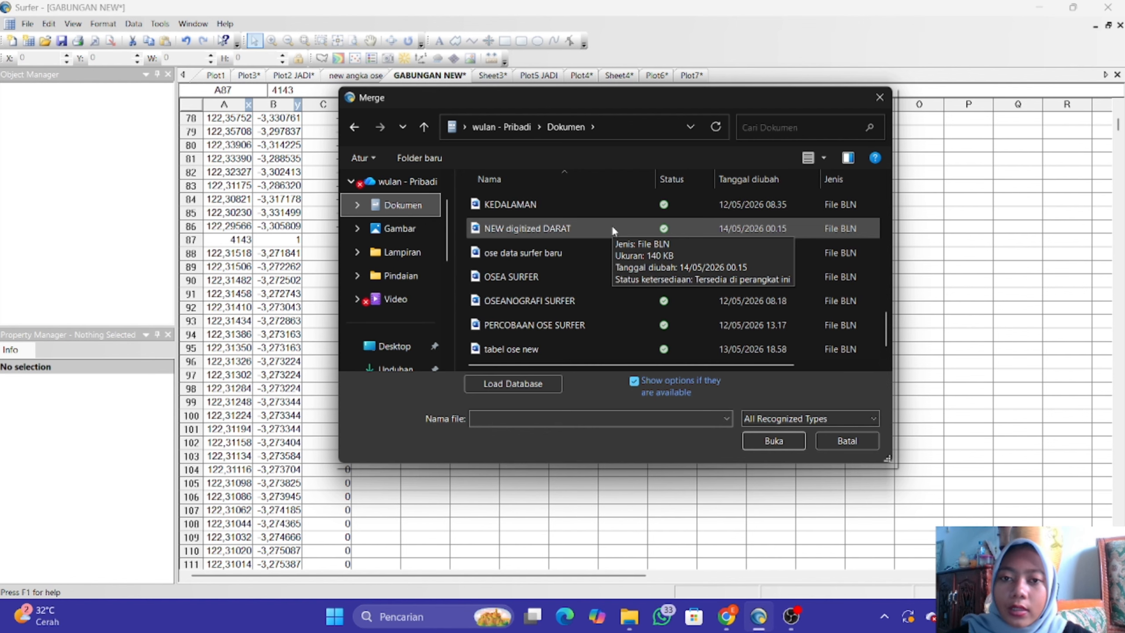
click(875, 102)
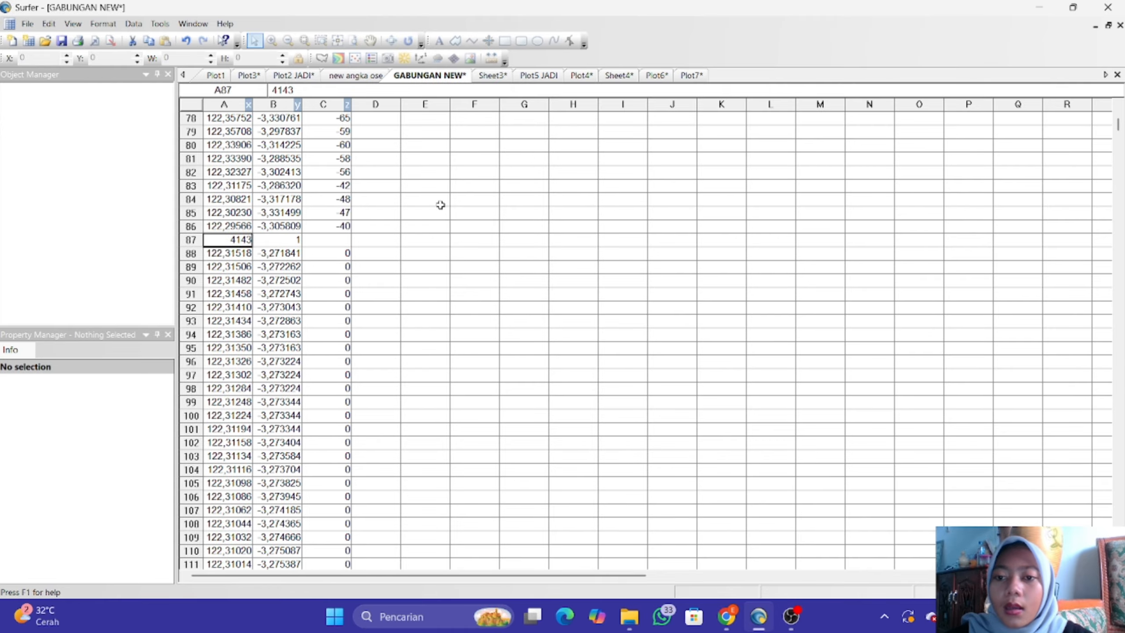
Switch to the empty Plot7 document, bring up the Open Data dialog, and cancel it without choosing a file.
click(691, 76)
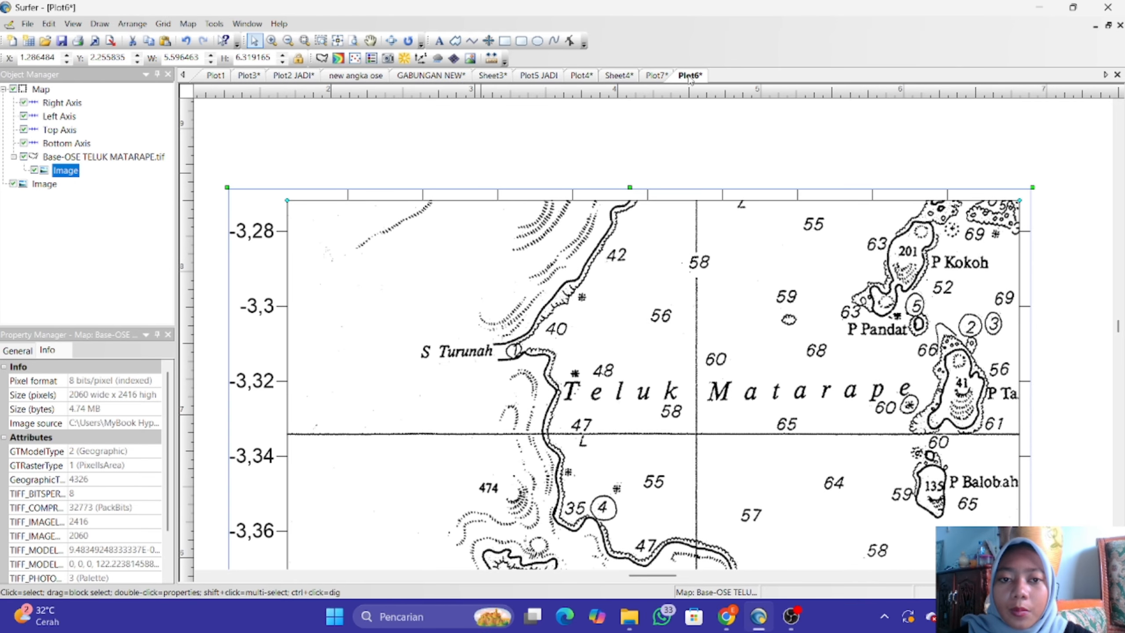
click(654, 79)
scroll(497, 236, up, 1)
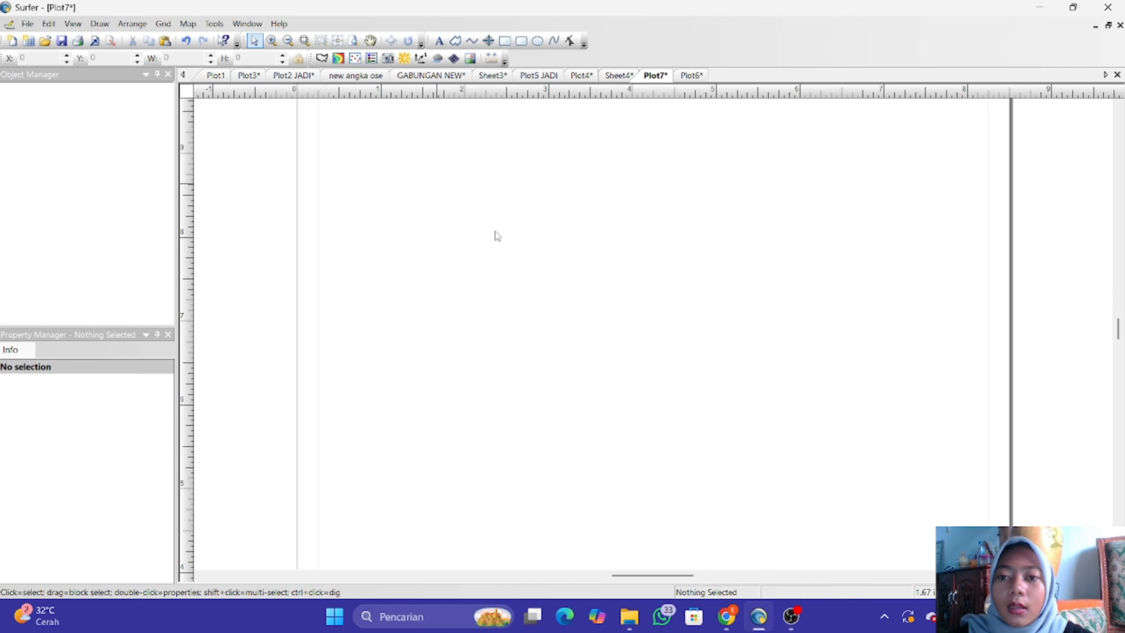
scroll(497, 236, down, 1)
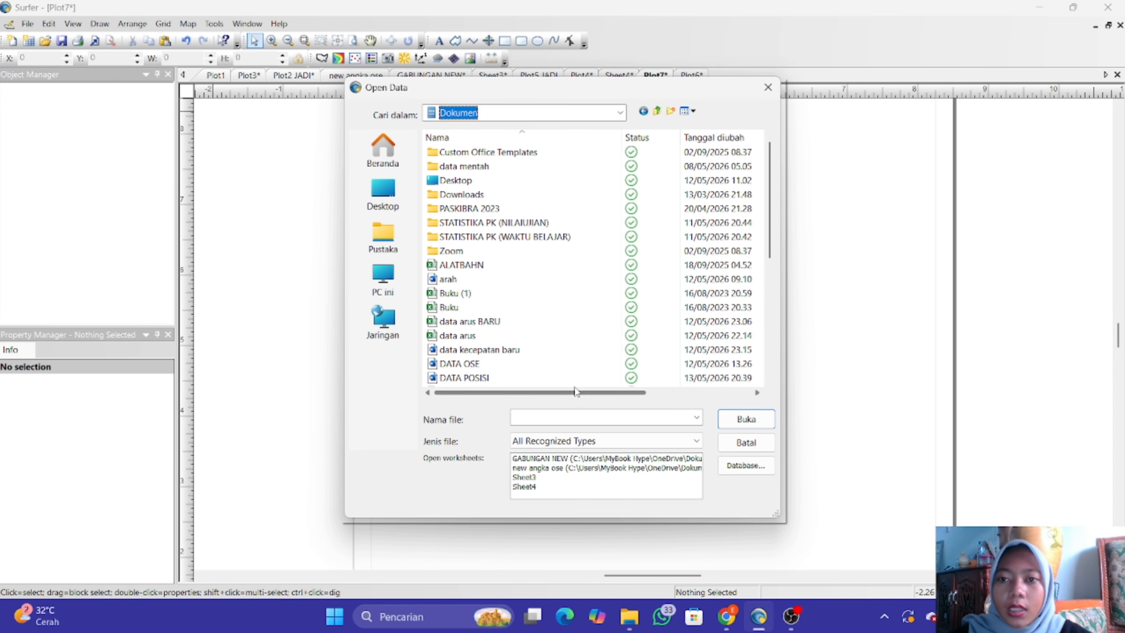
click(584, 419)
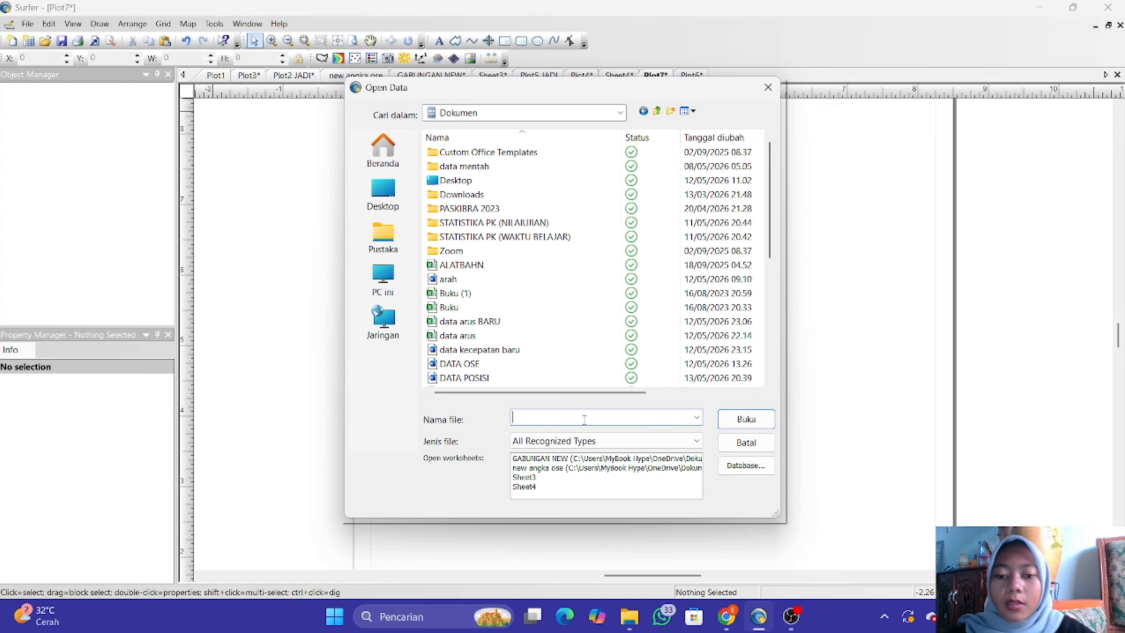
click(768, 87)
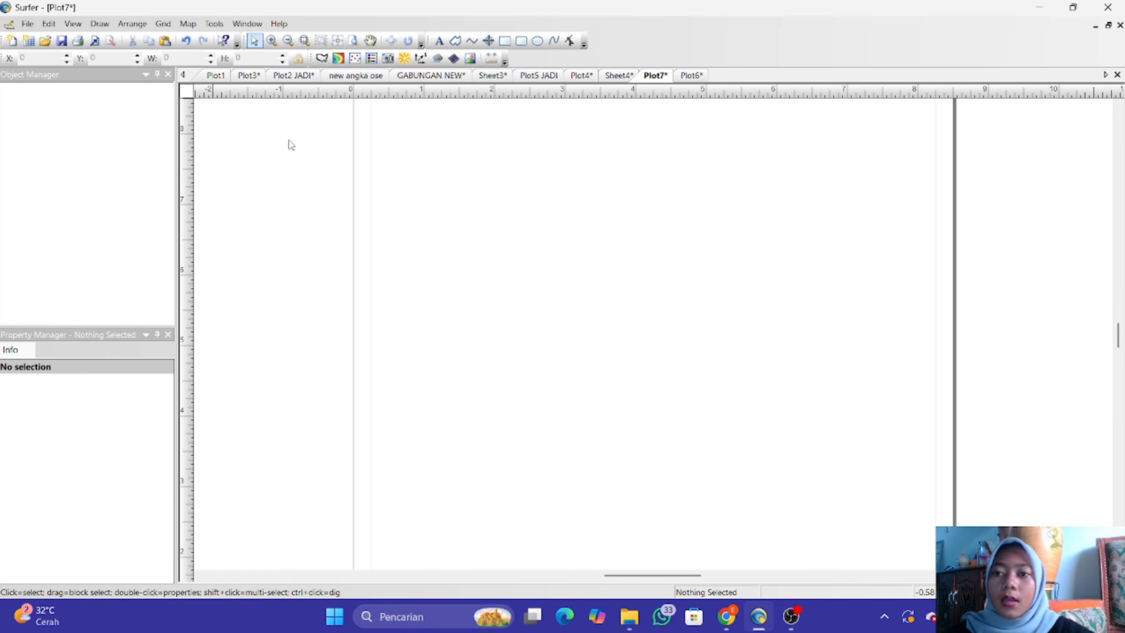
Start gridding data and load GABUNGAN NEW.bln from the Dokumen folder as the source file.
click(163, 23)
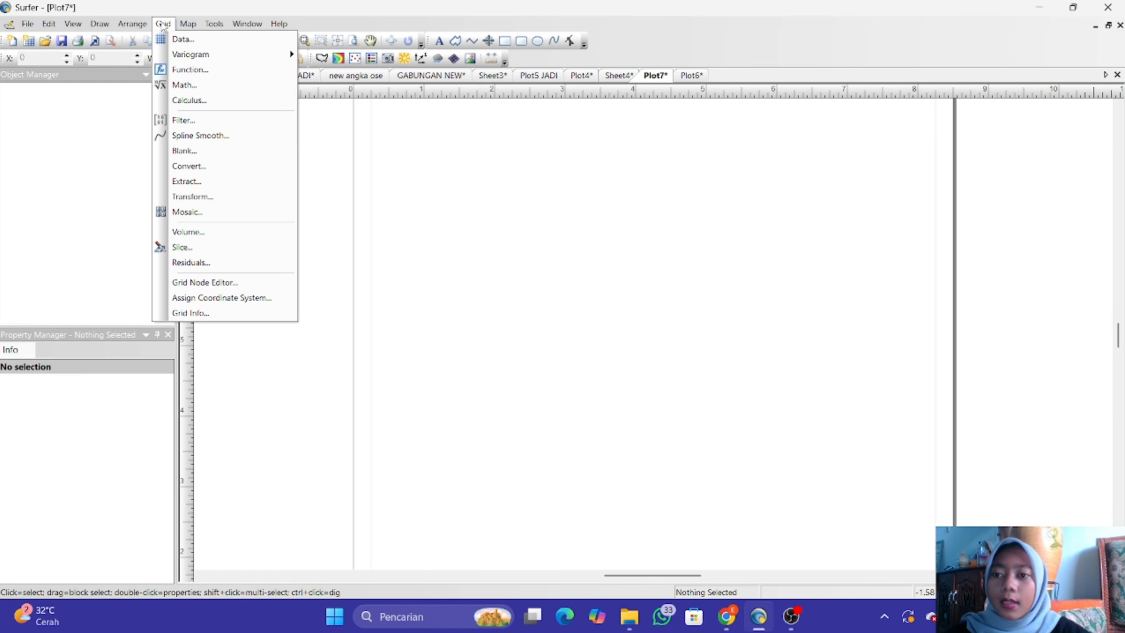
click(183, 39)
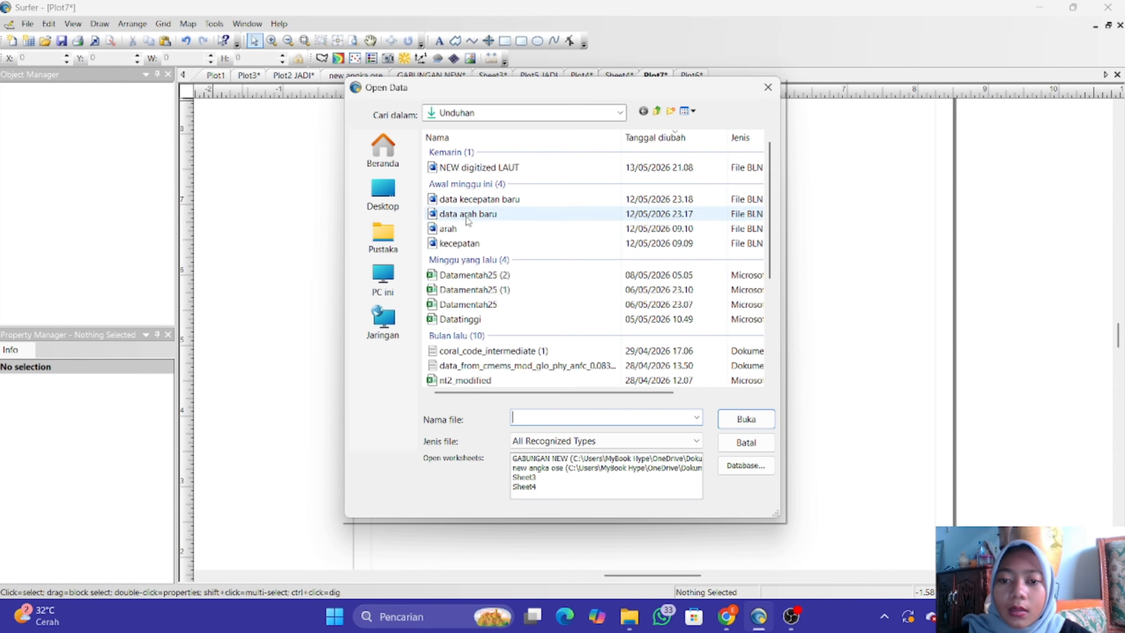
click(620, 112)
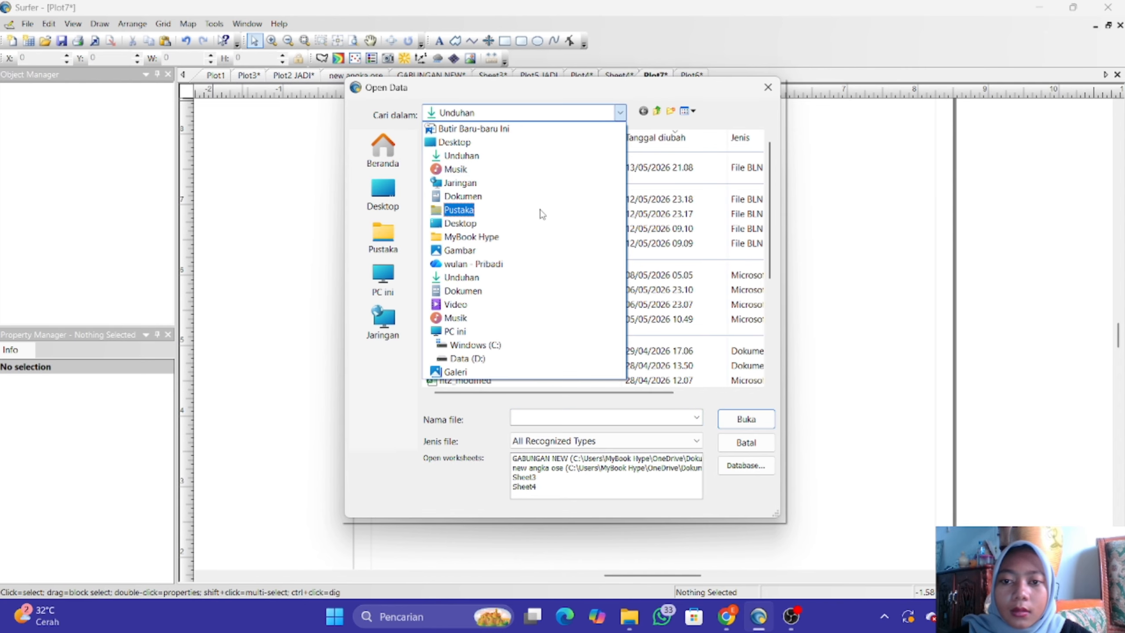
click(482, 196)
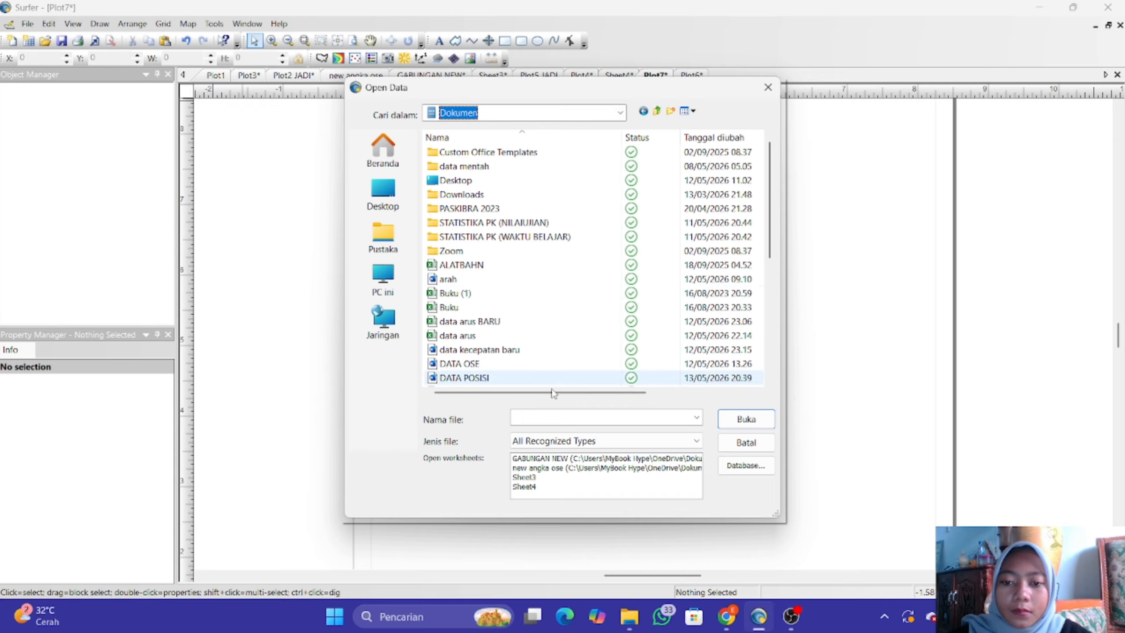
click(549, 415)
text(gabung)
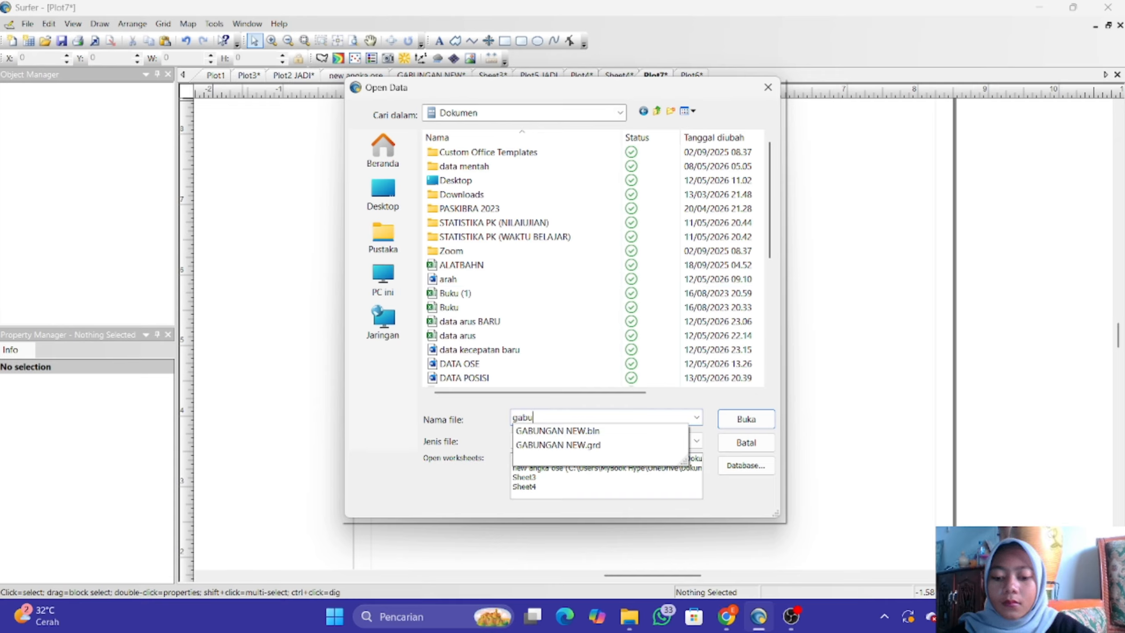
click(562, 431)
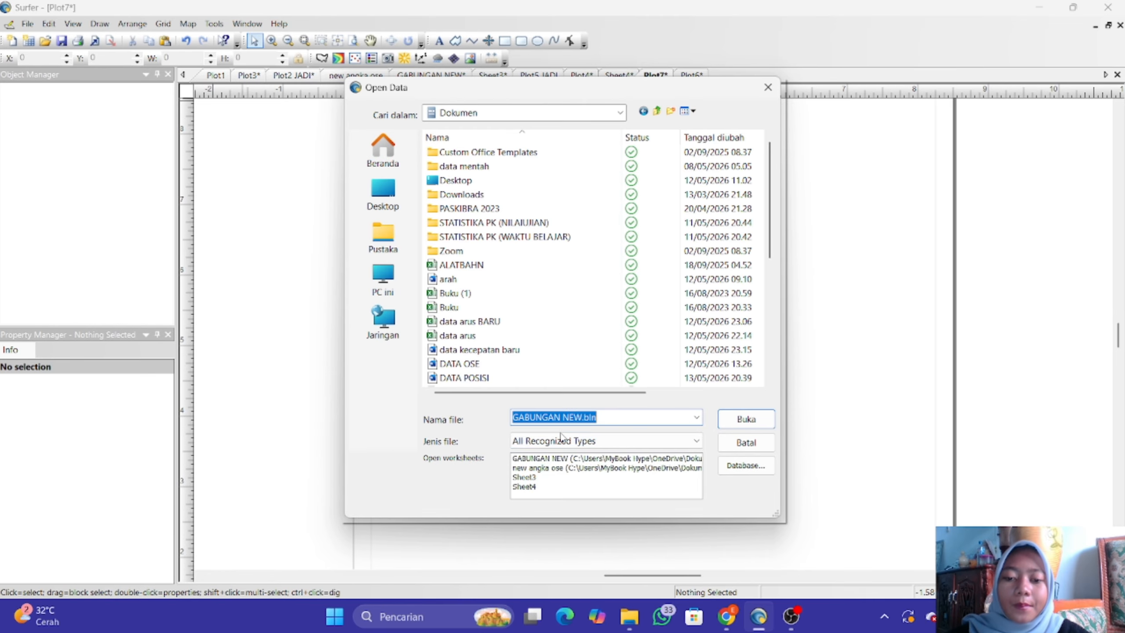
click(562, 439)
click(664, 422)
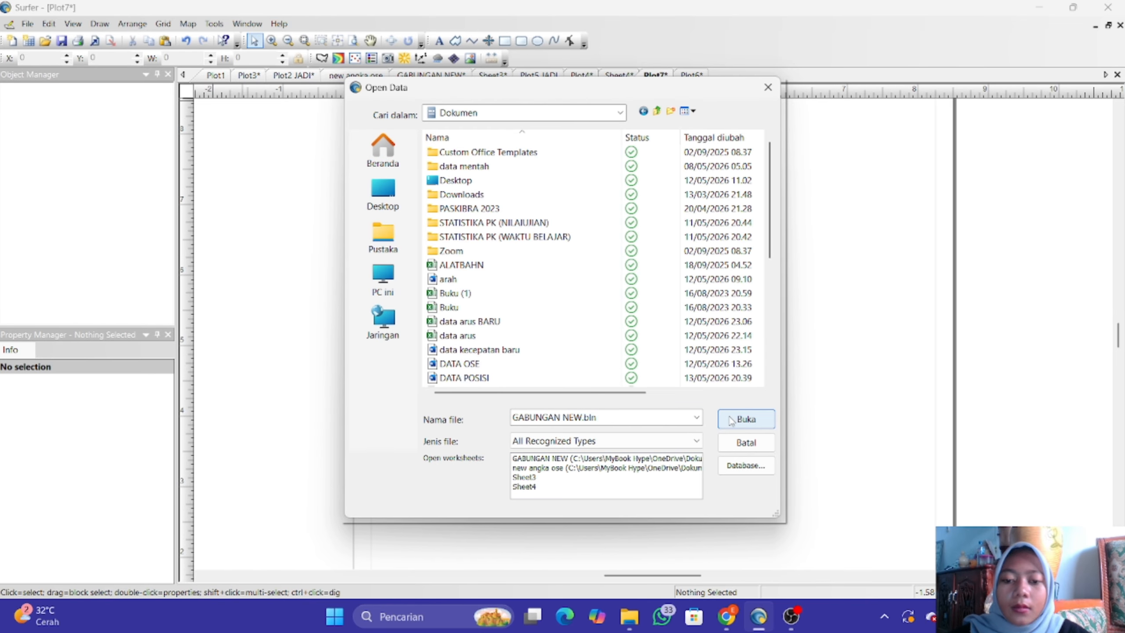
click(732, 421)
Grid the data by Kriging with columns A, B and C as X, Y and Z, replacing the existing GABUNGAN NEW.grd.
click(684, 212)
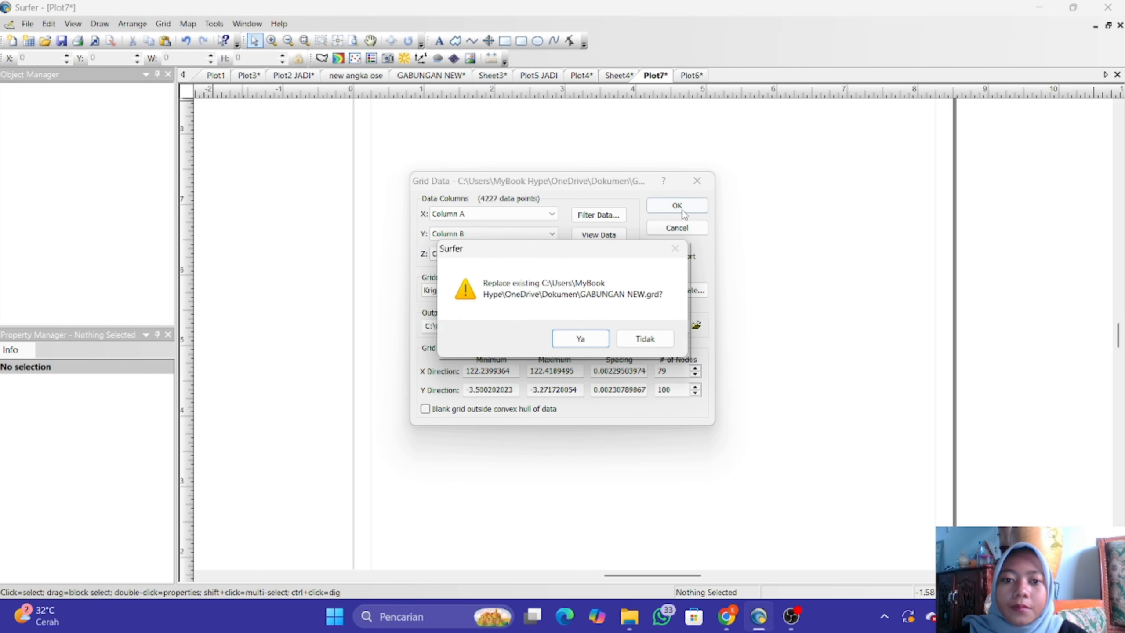
click(564, 342)
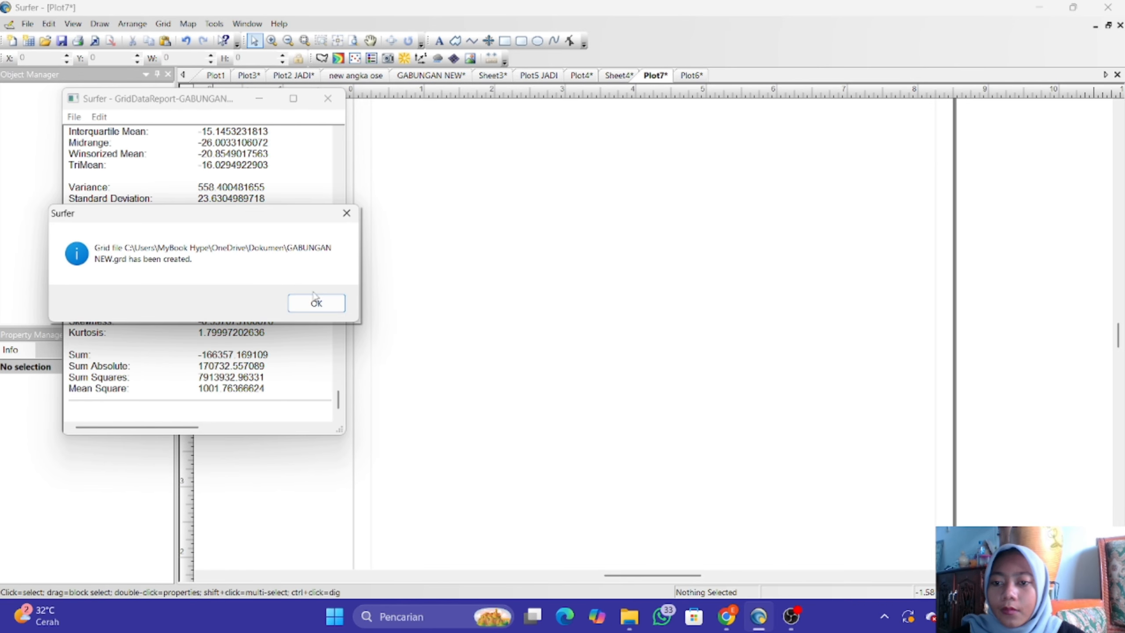
click(305, 312)
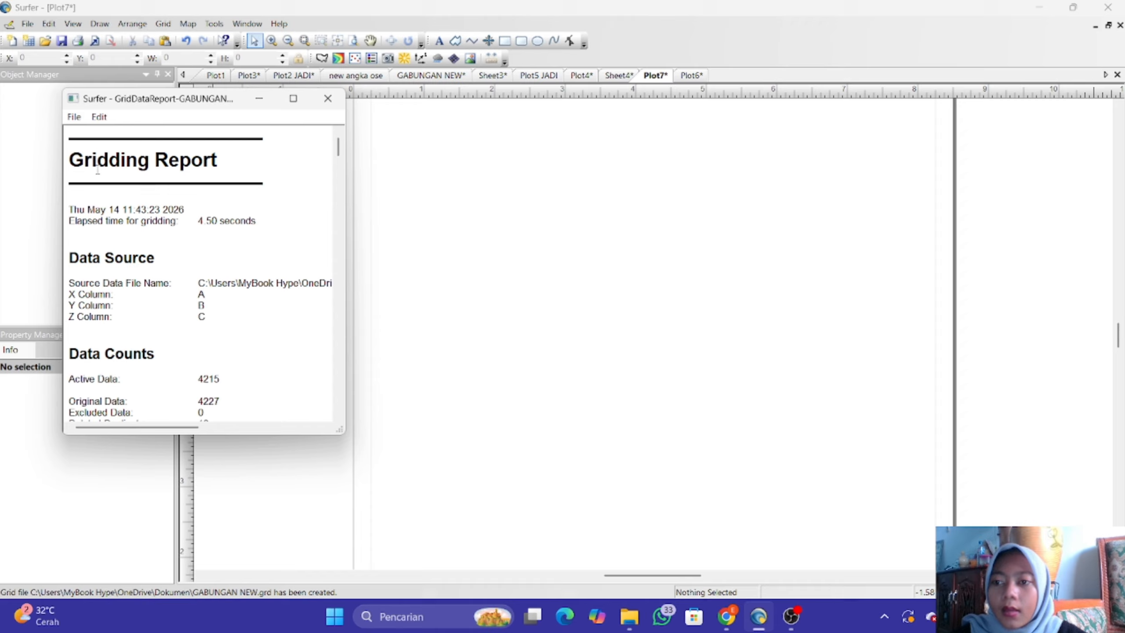
Close the gridding report without saving it.
click(74, 117)
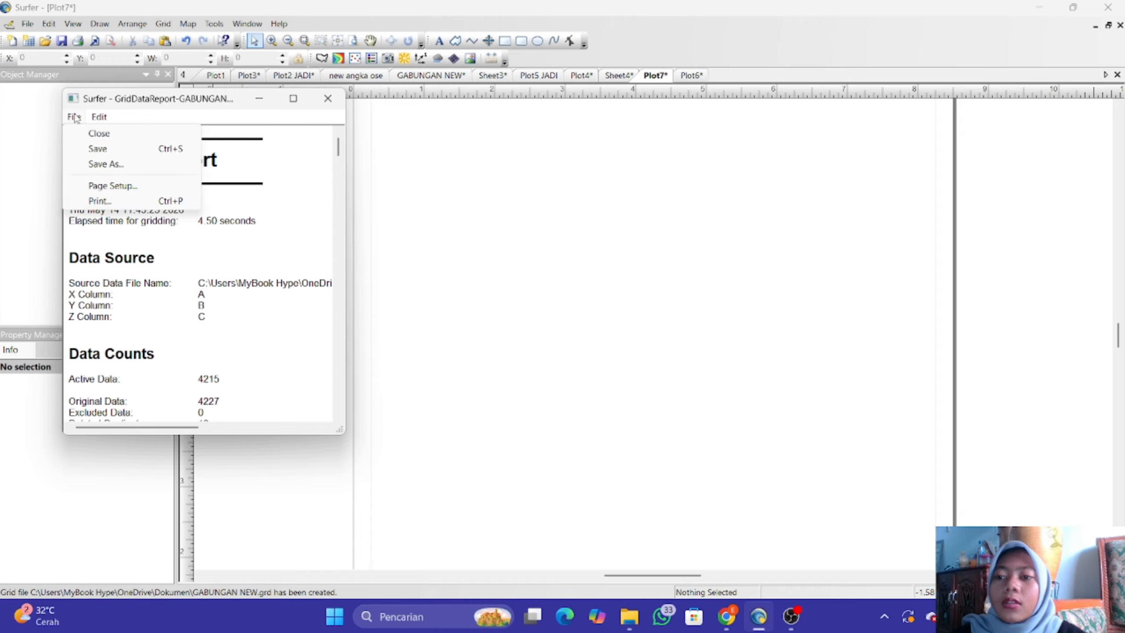
click(397, 233)
click(327, 97)
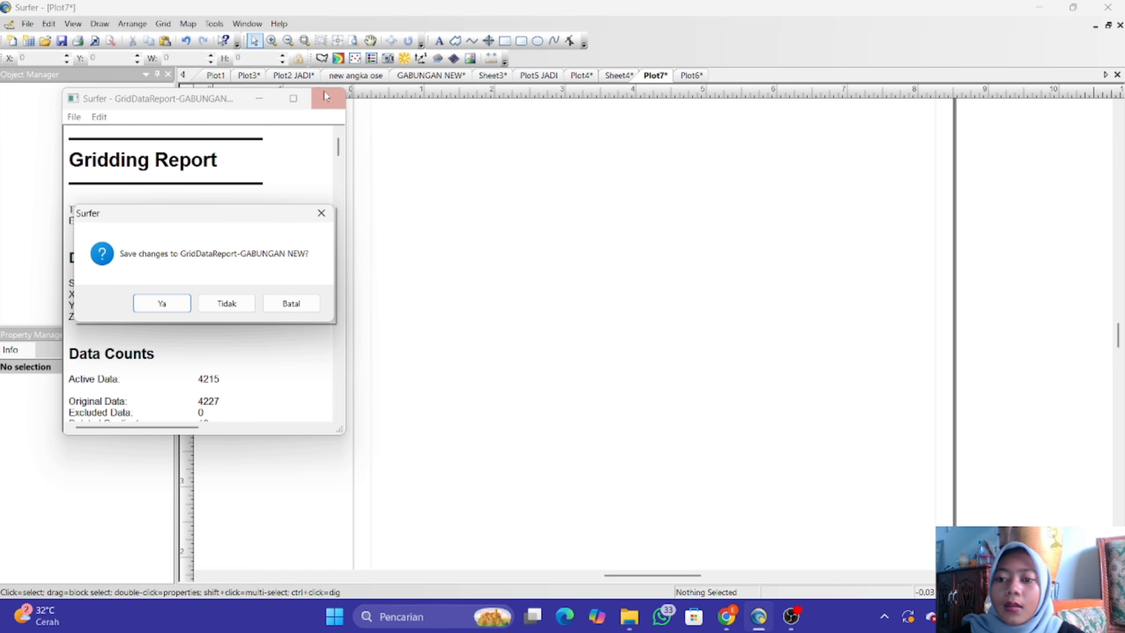
click(234, 303)
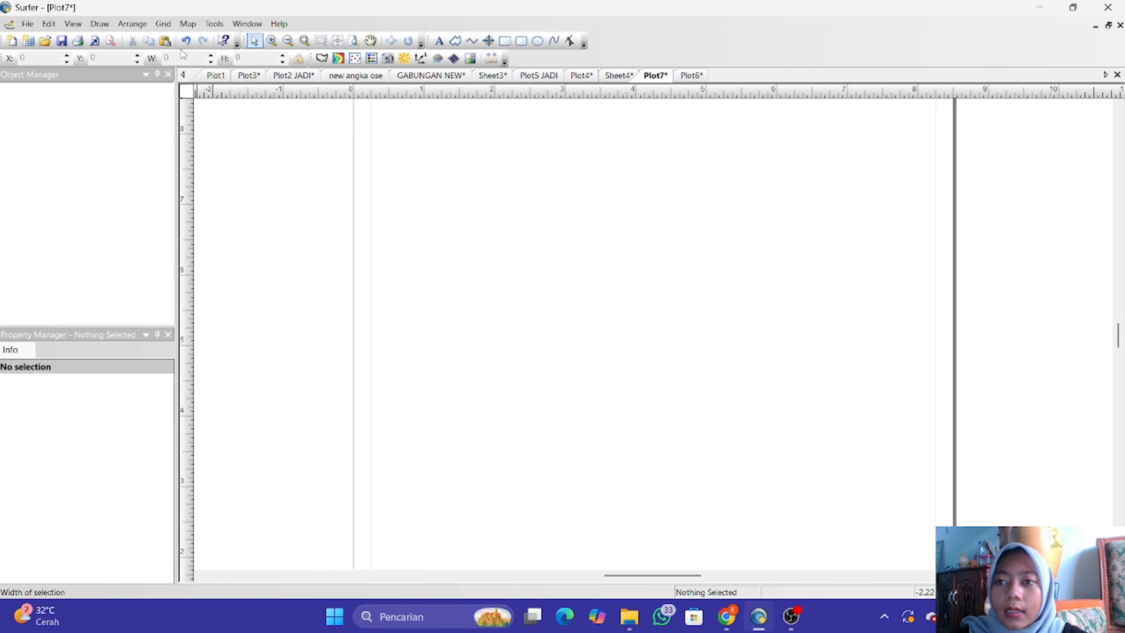
Create a new contour map in Plot7 from the GABUNGAN NEW grid file.
click(188, 24)
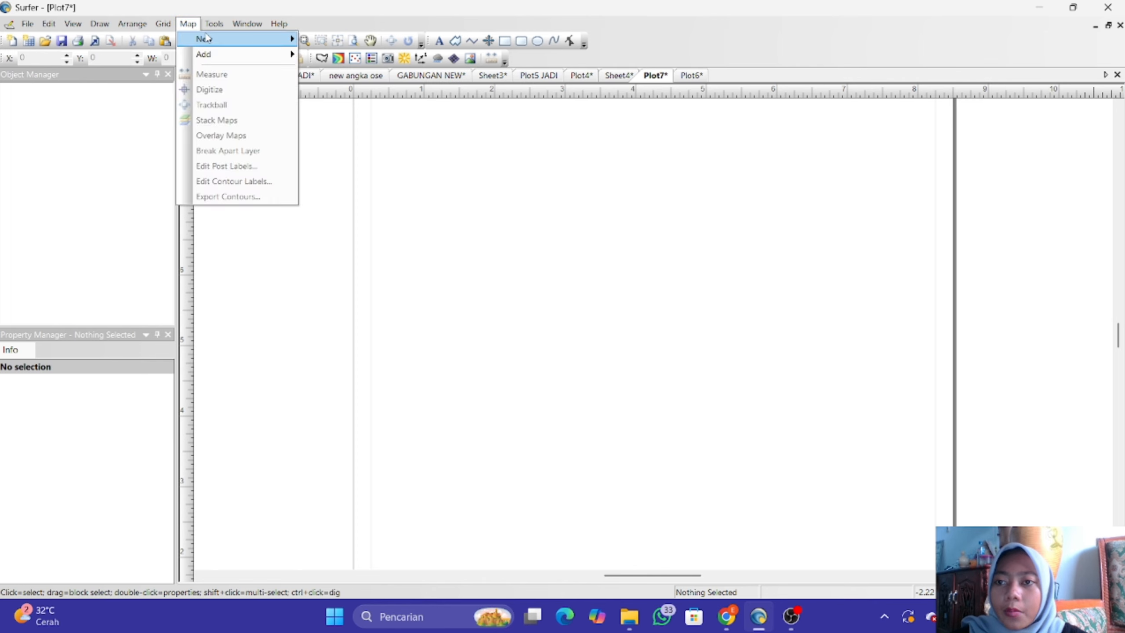
mouse_move(204, 40)
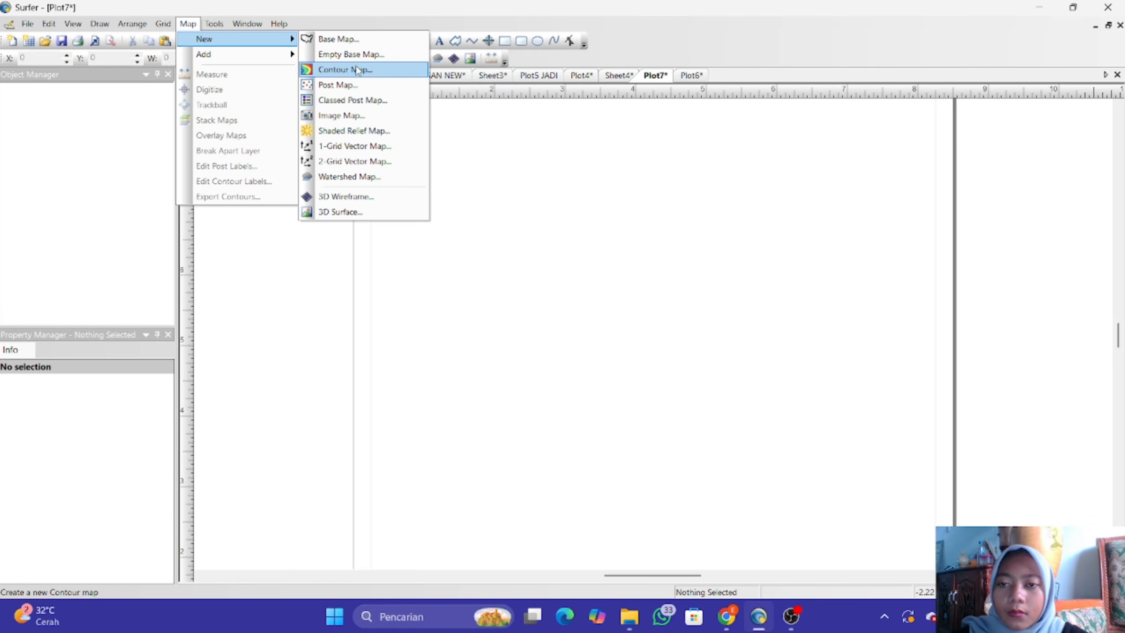
click(358, 70)
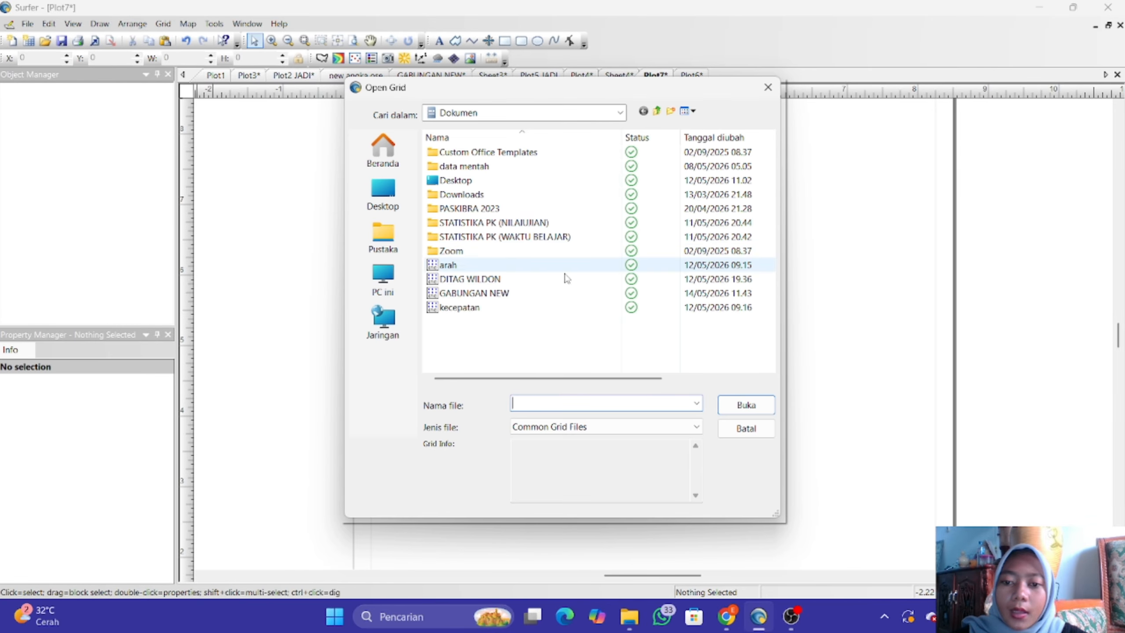
click(526, 294)
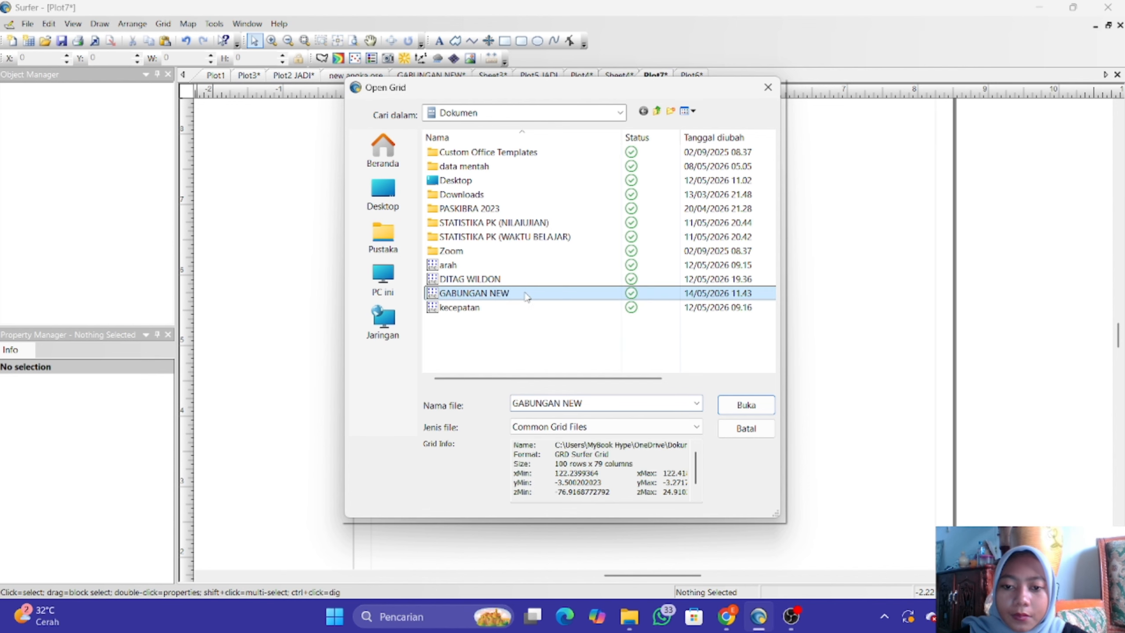
click(746, 410)
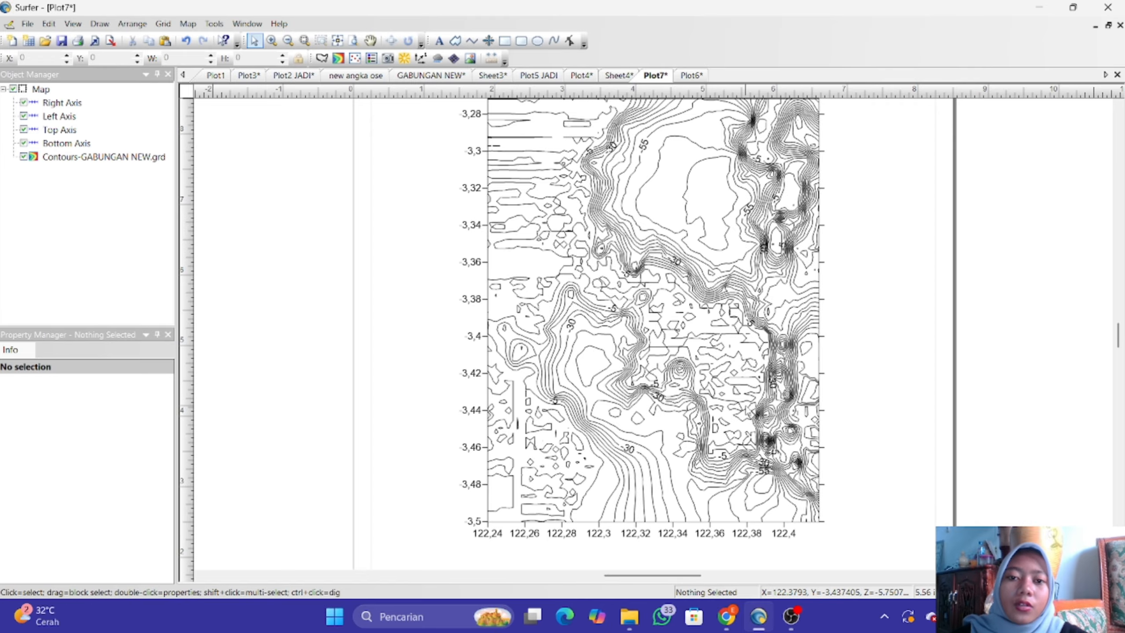
Set the fill colors of the GABUNGAN NEW contour layer's levels to the Geology colormap.
scroll(1003, 294, down, 2)
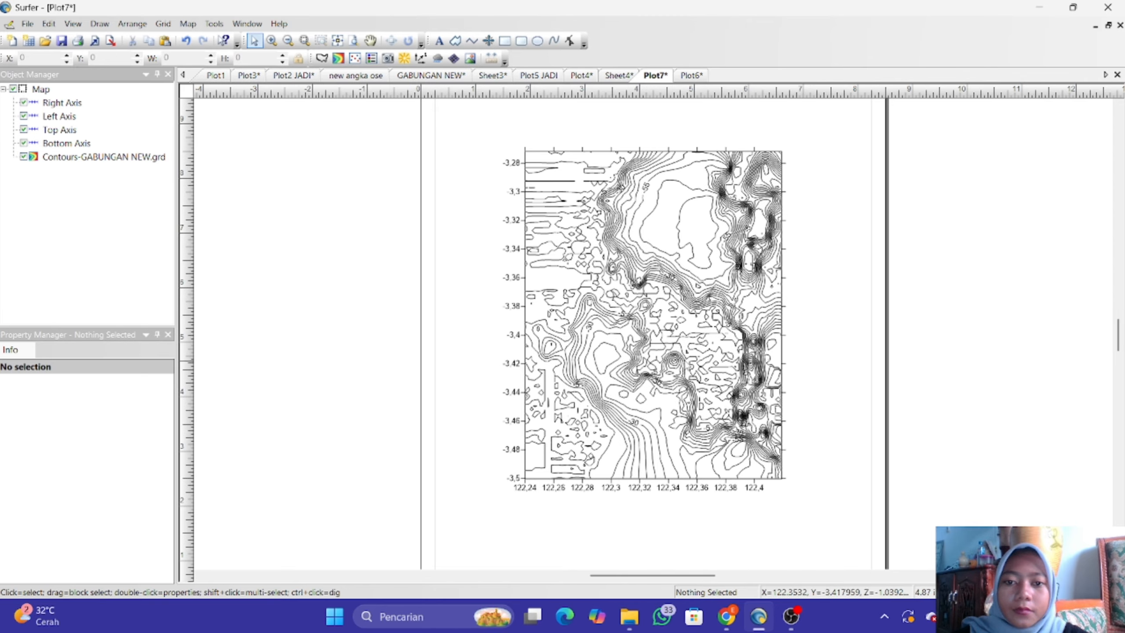
click(677, 362)
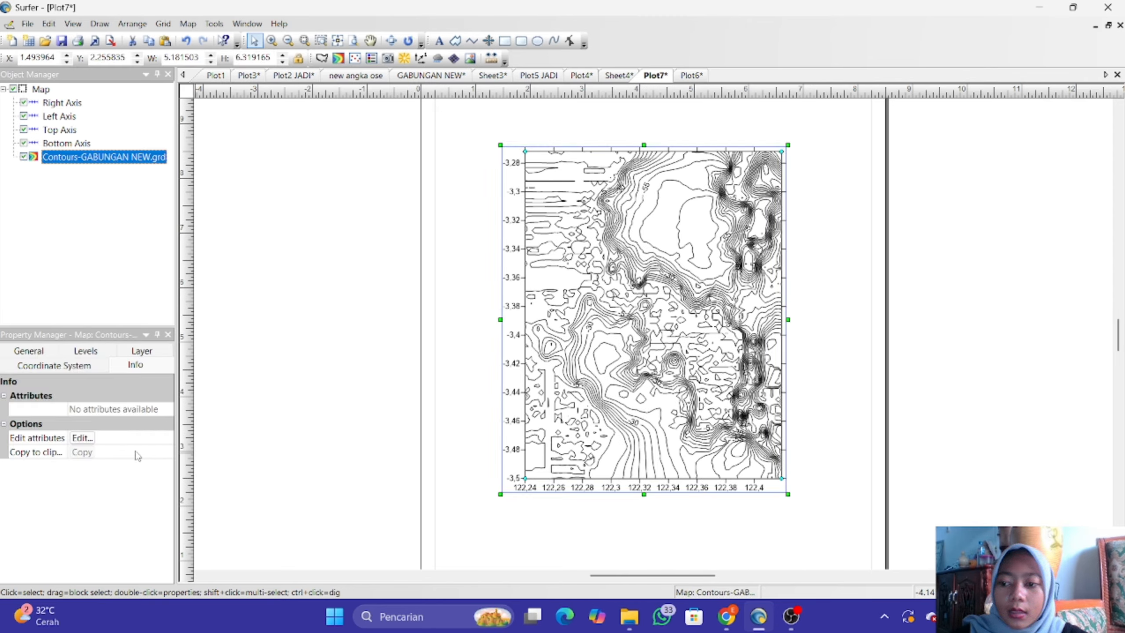
click(85, 351)
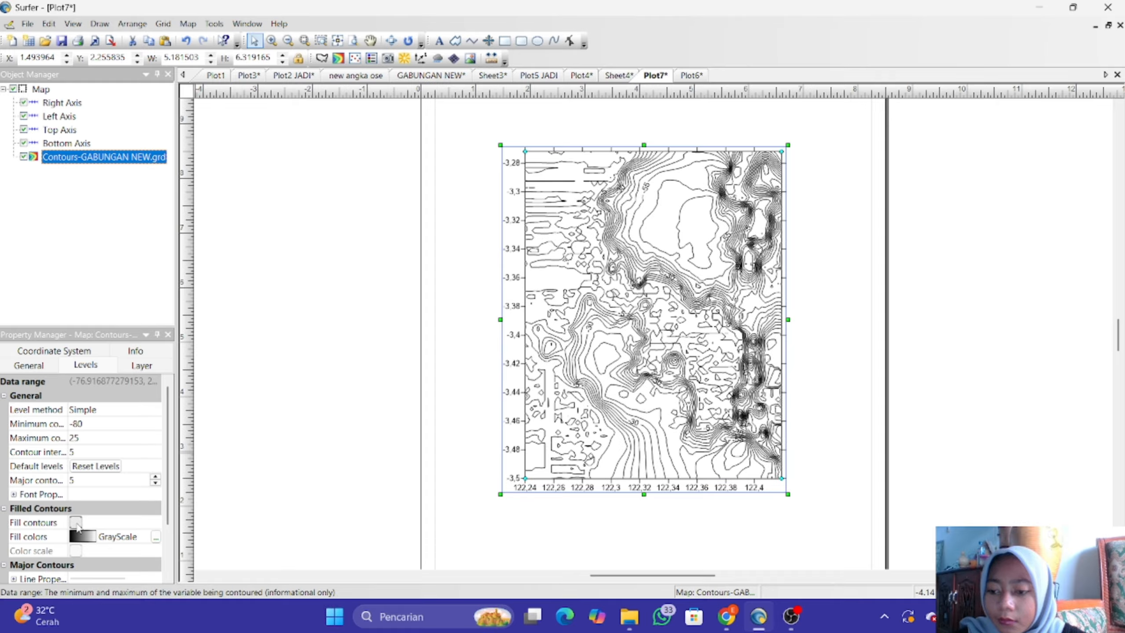
click(97, 544)
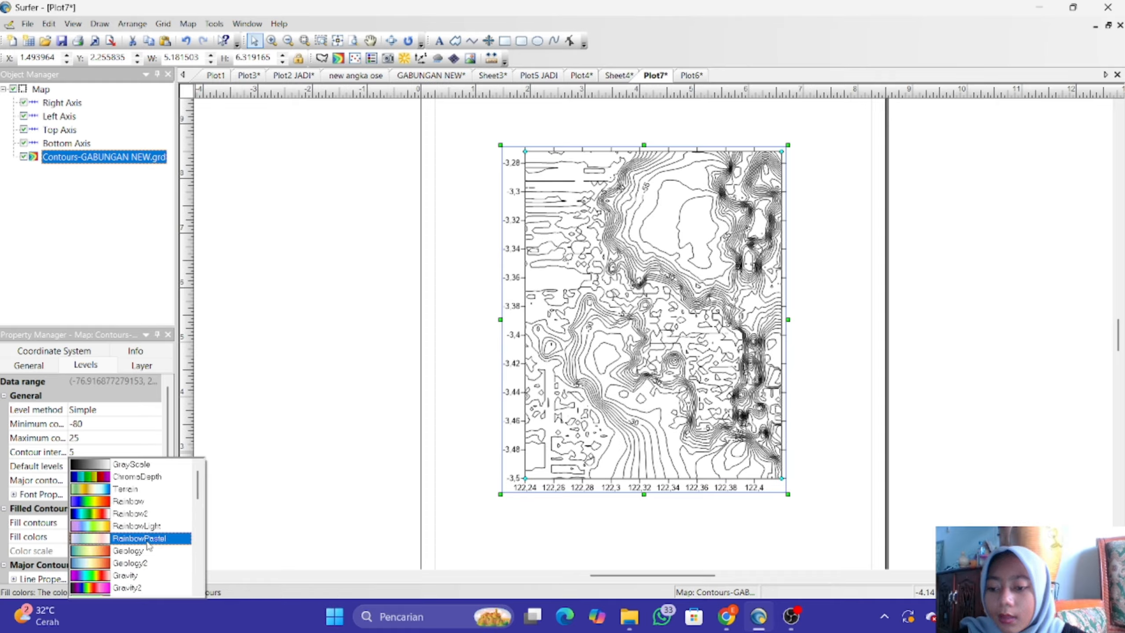
scroll(148, 546, down, 1)
click(139, 520)
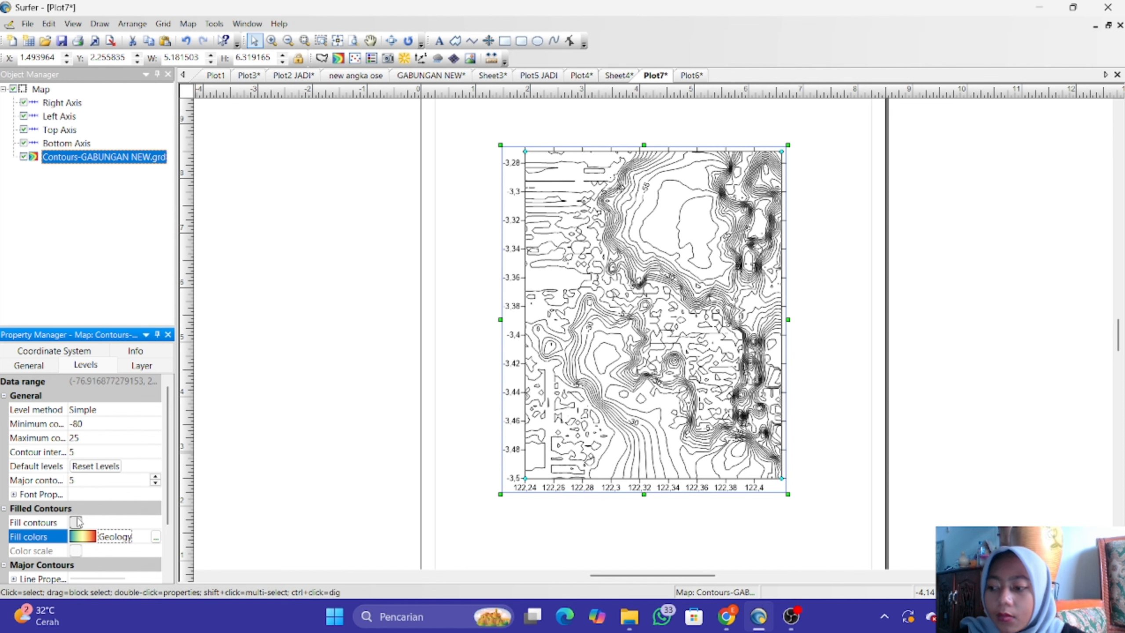
Turn on filled contours, the color scale and minor contour labels for the GABUNGAN NEW contour layer.
scroll(78, 522, down, 1)
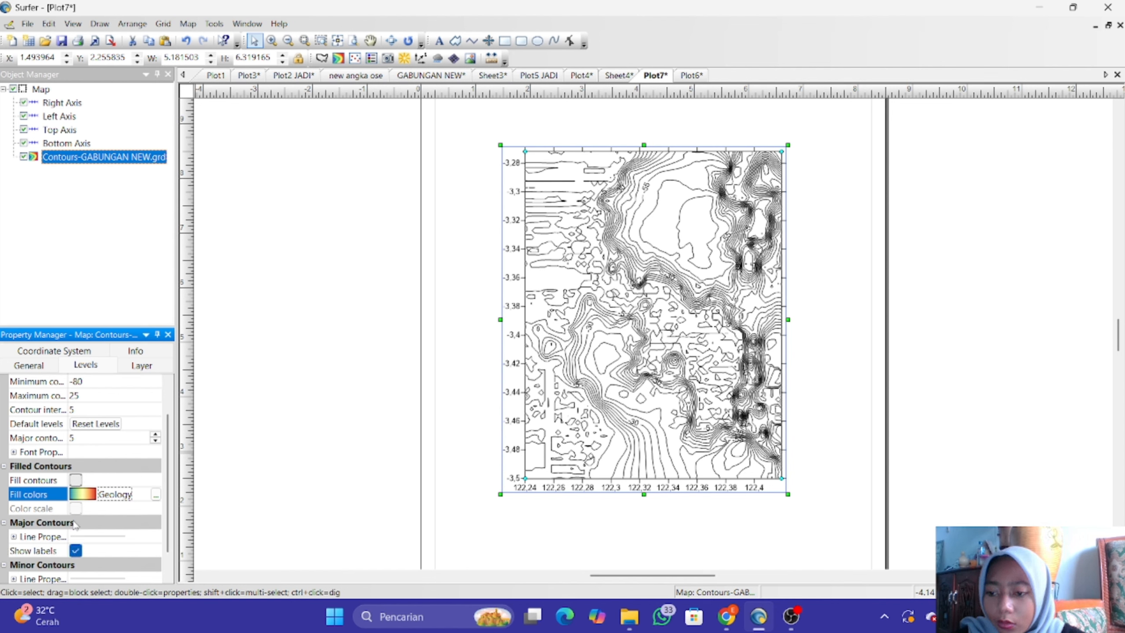
click(76, 480)
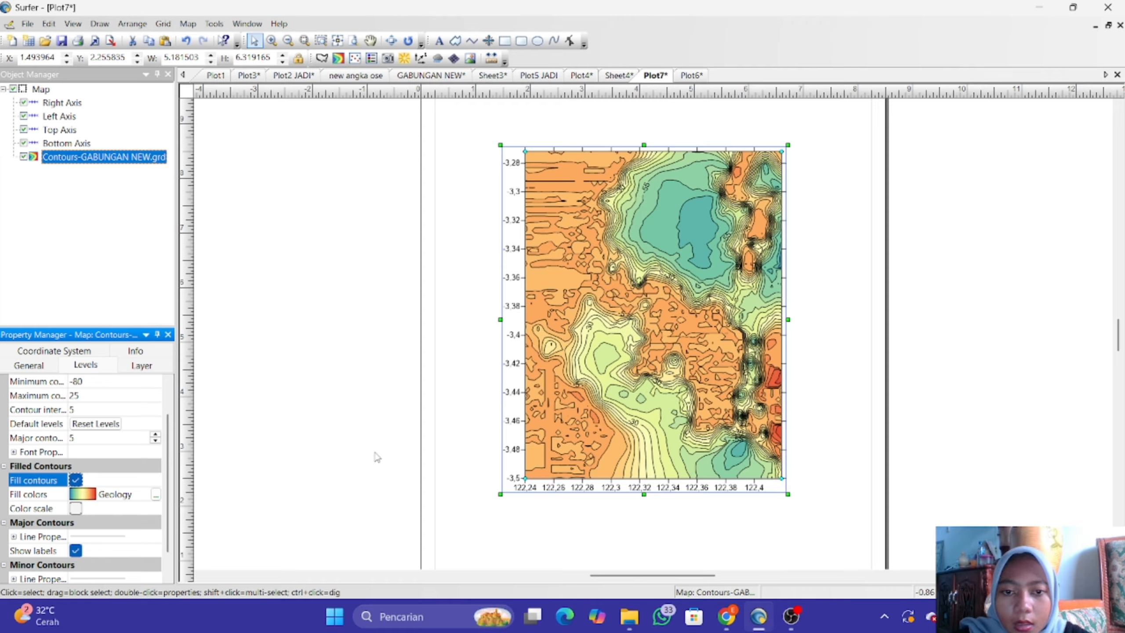
click(75, 509)
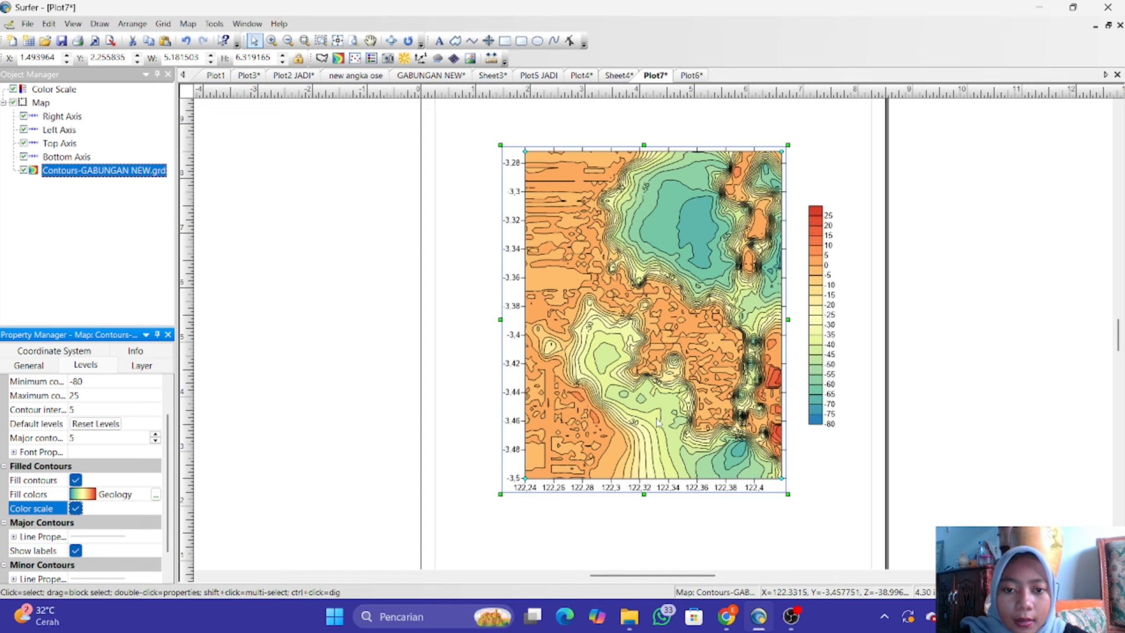
scroll(114, 556, down, 1)
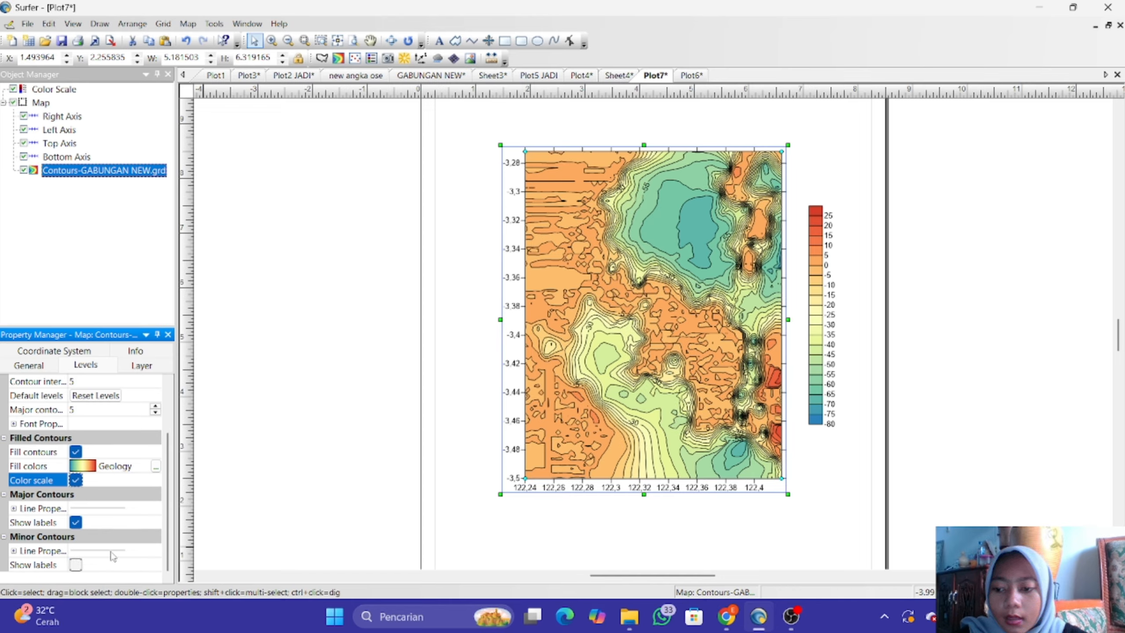
click(75, 565)
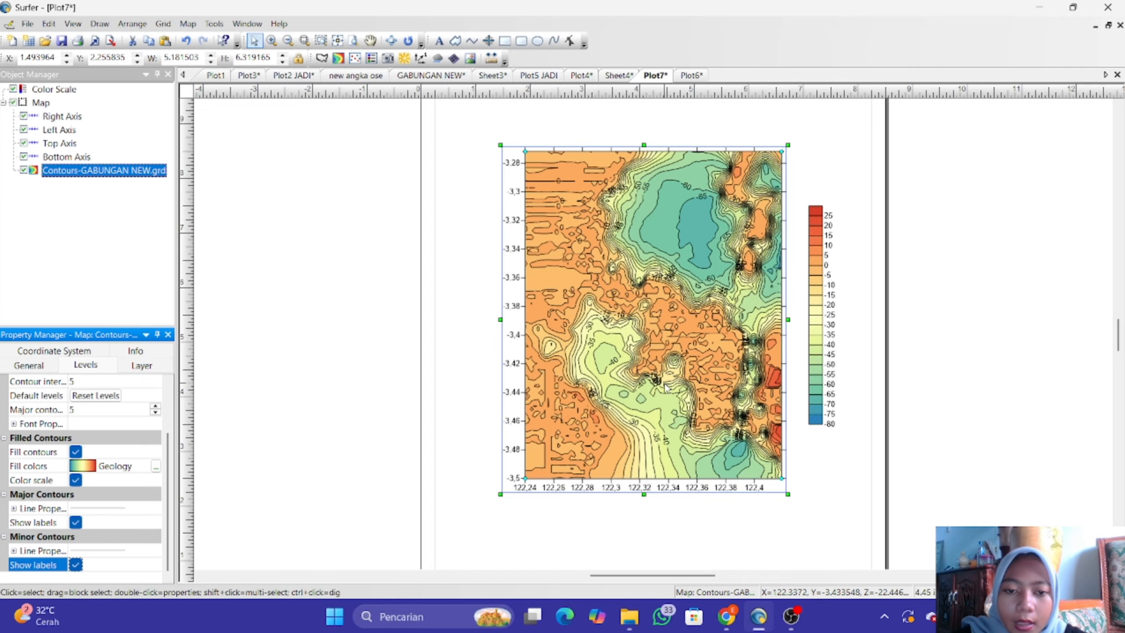
Examine the depth labels, filled contours and color scale across the whole contour map in Plot7.
scroll(667, 387, down, 1)
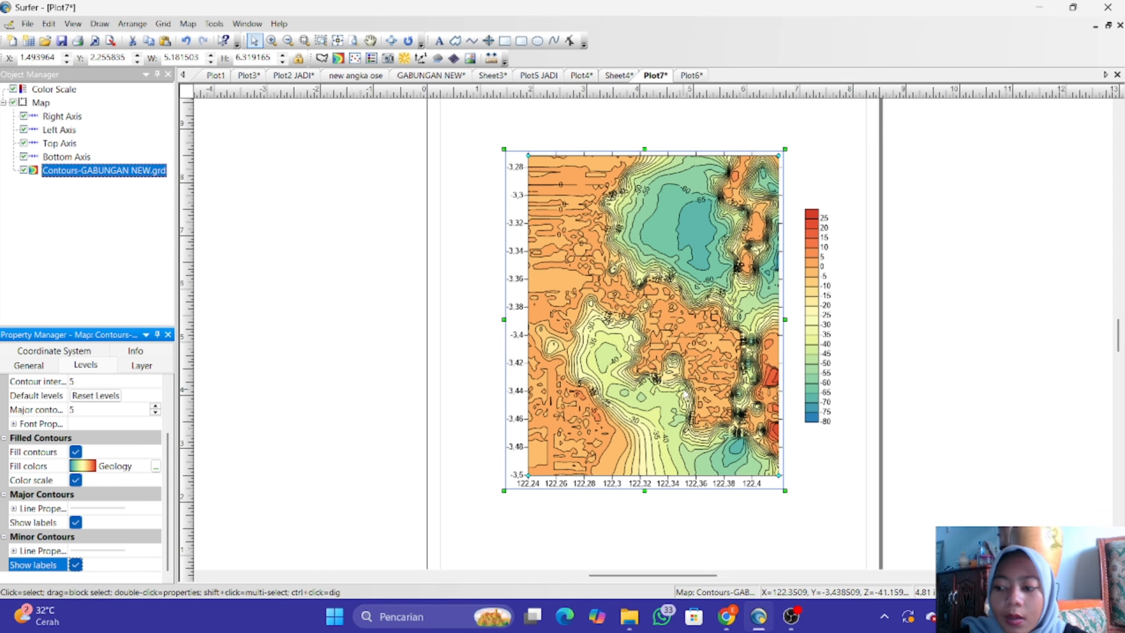
scroll(685, 394, up, 3)
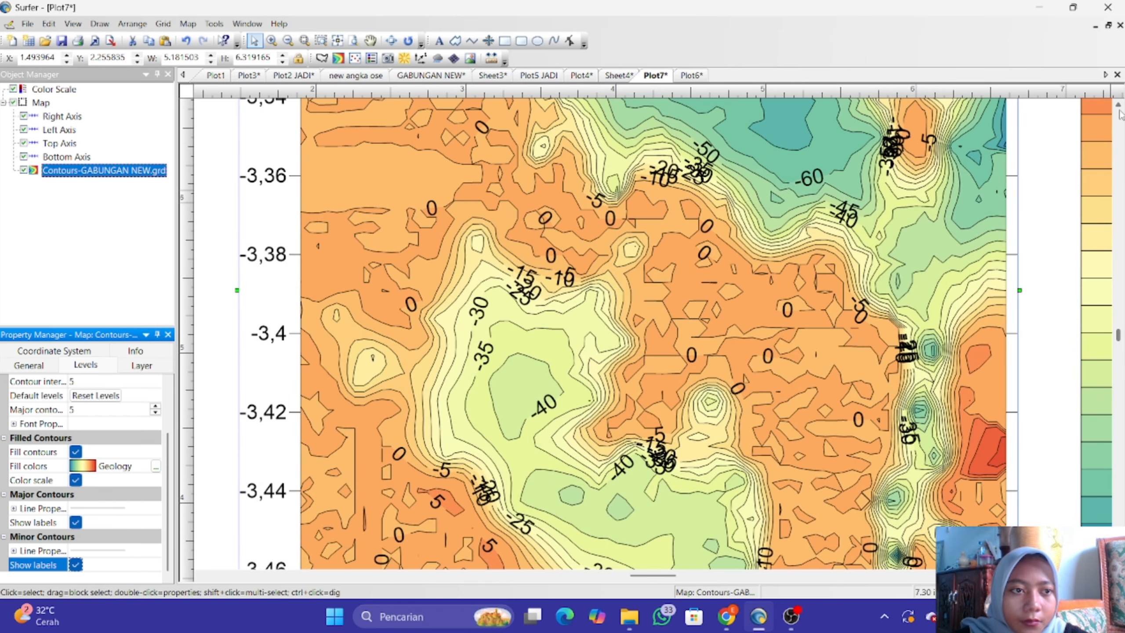
click(1119, 107)
click(1119, 109)
click(1119, 109)
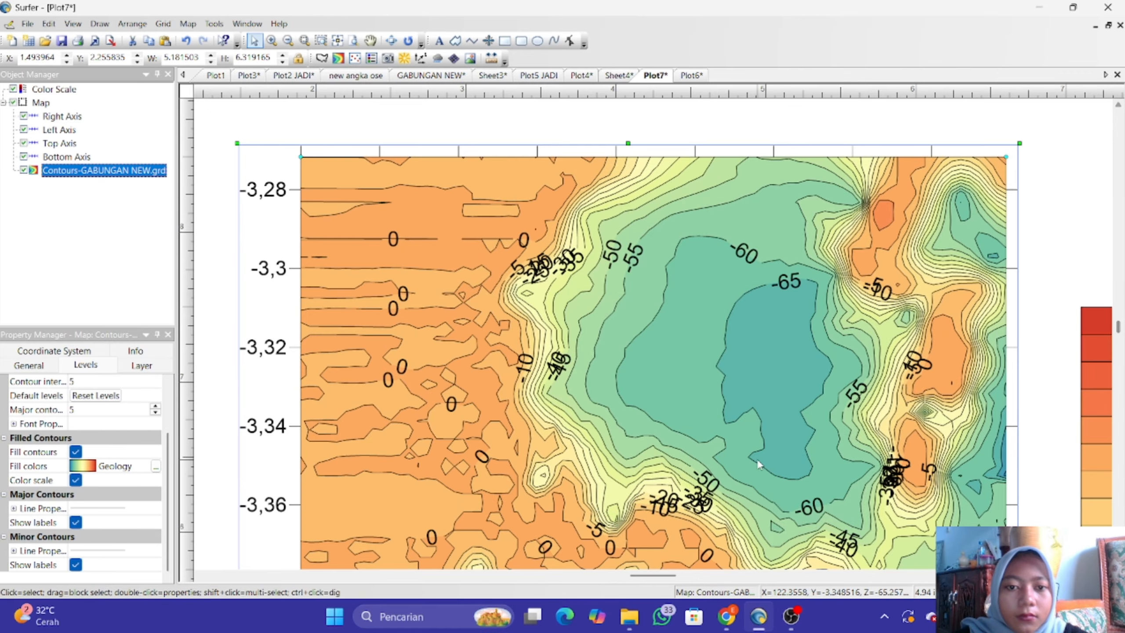
scroll(758, 461, up, 1)
scroll(758, 463, down, 3)
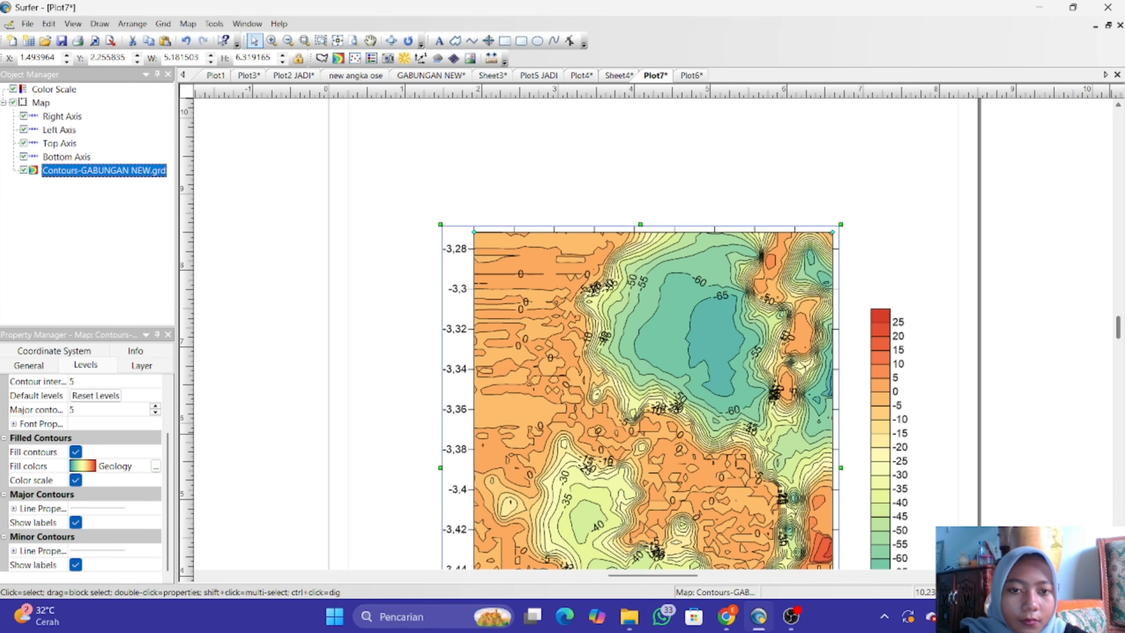
click(1119, 564)
click(1119, 564)
click(1120, 564)
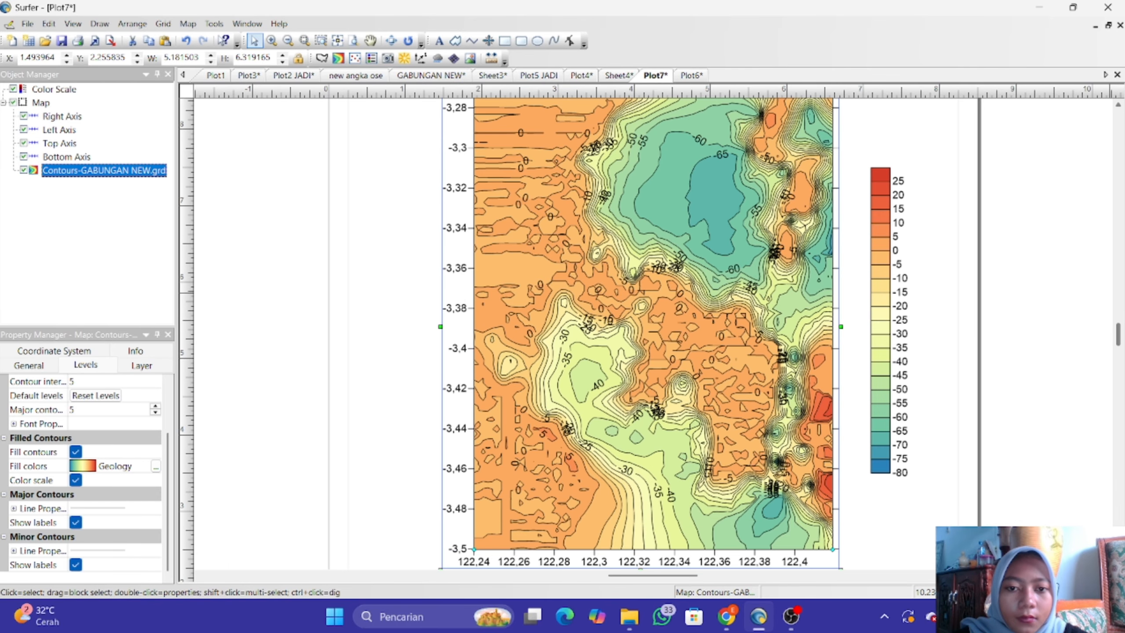
click(958, 436)
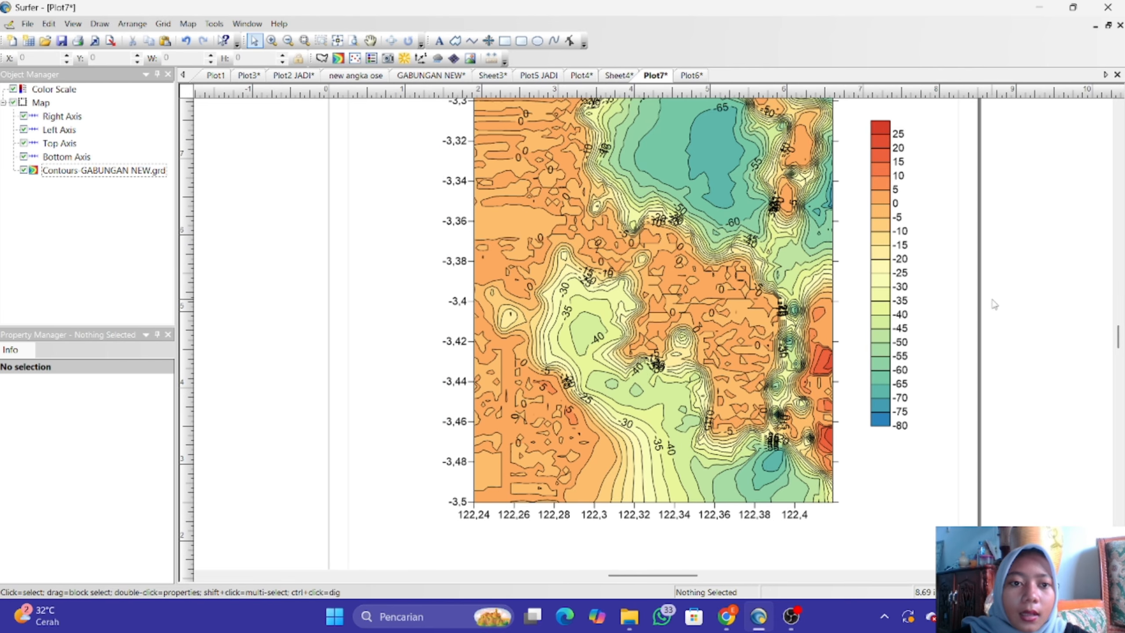
scroll(995, 304, up, 1)
scroll(996, 304, down, 2)
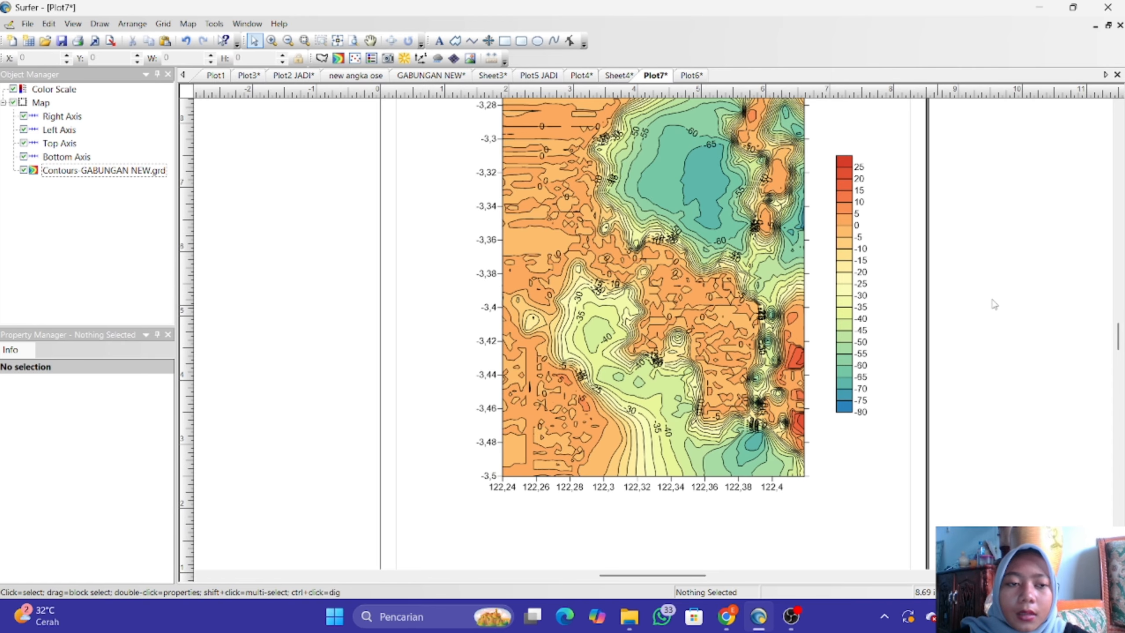
click(1118, 104)
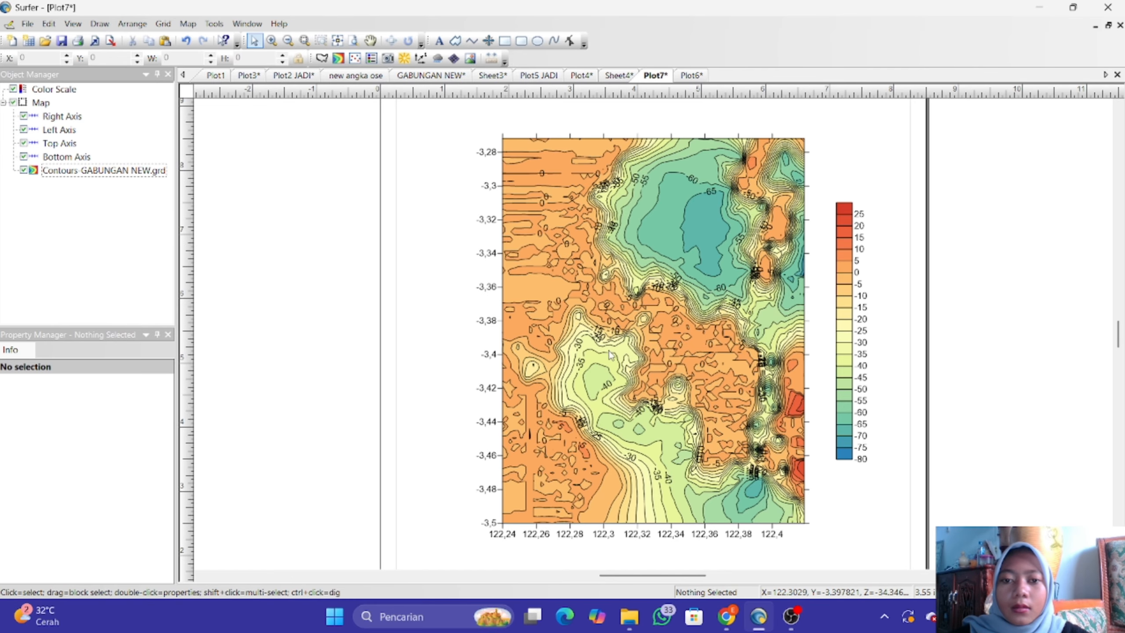
Create a new blank plot document for the 3D view of the bathymetry.
click(691, 76)
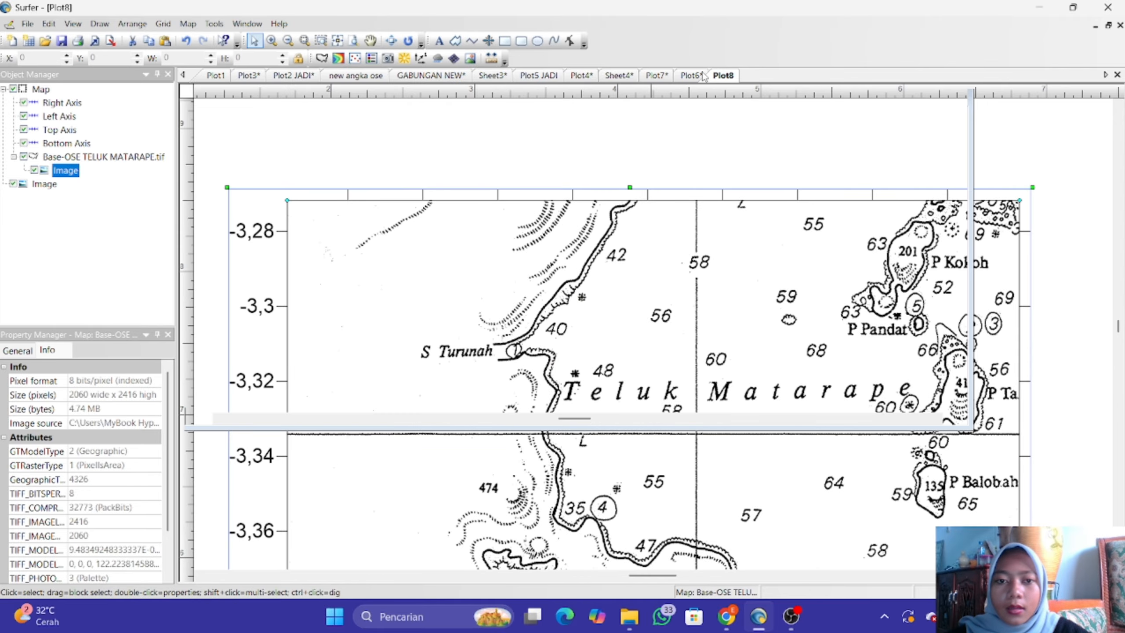
key(ctrl+n)
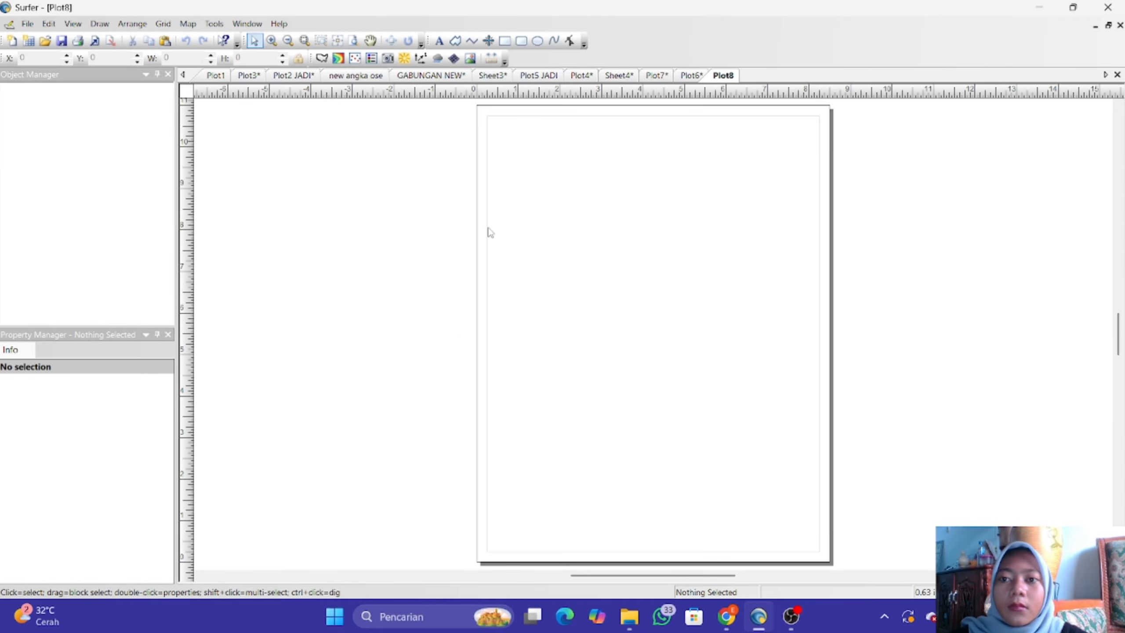
key(ctrl+n)
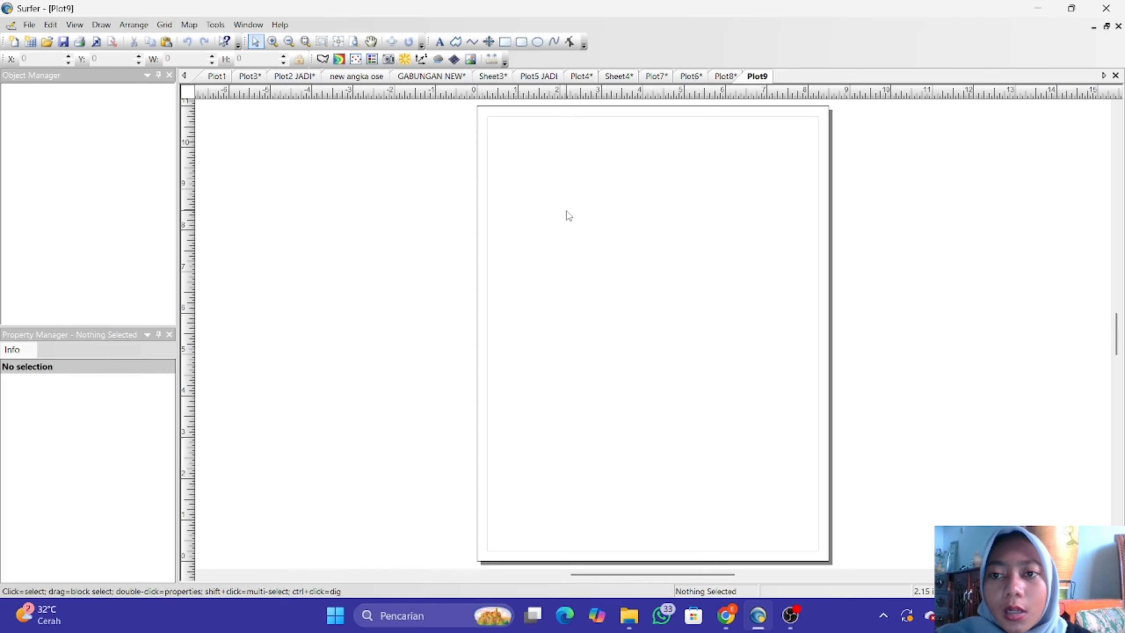
click(188, 25)
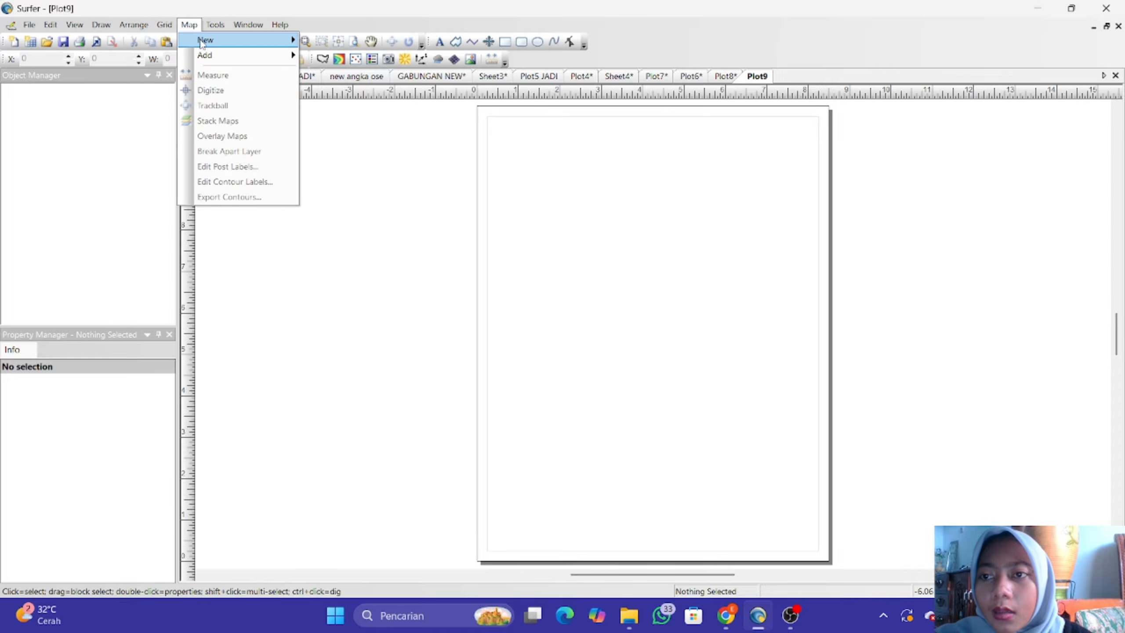
mouse_move(204, 44)
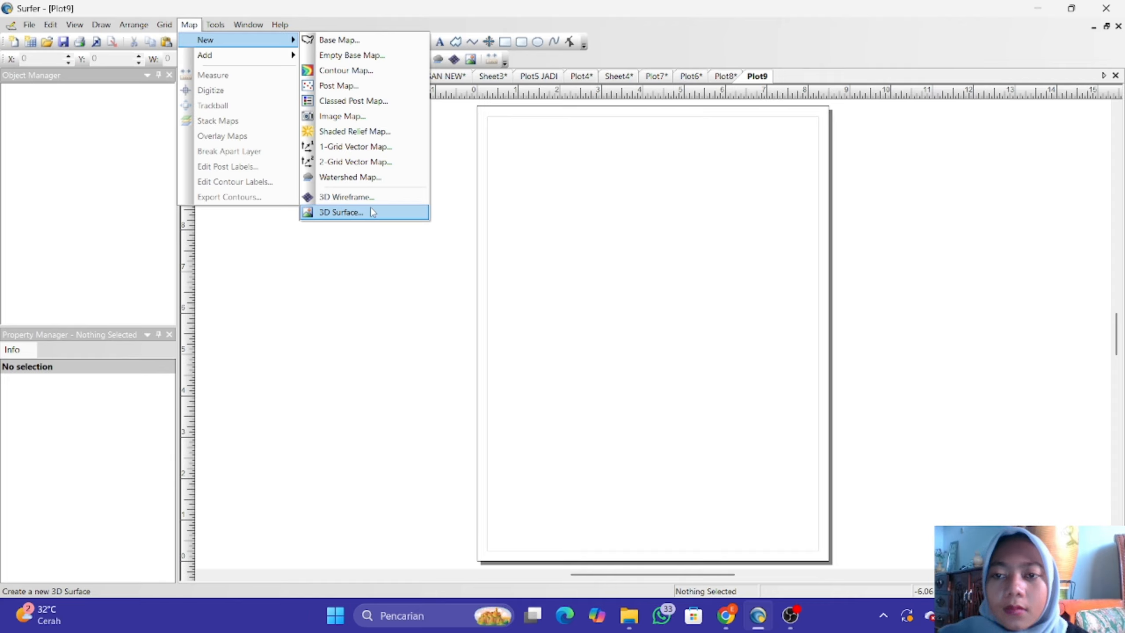
click(543, 260)
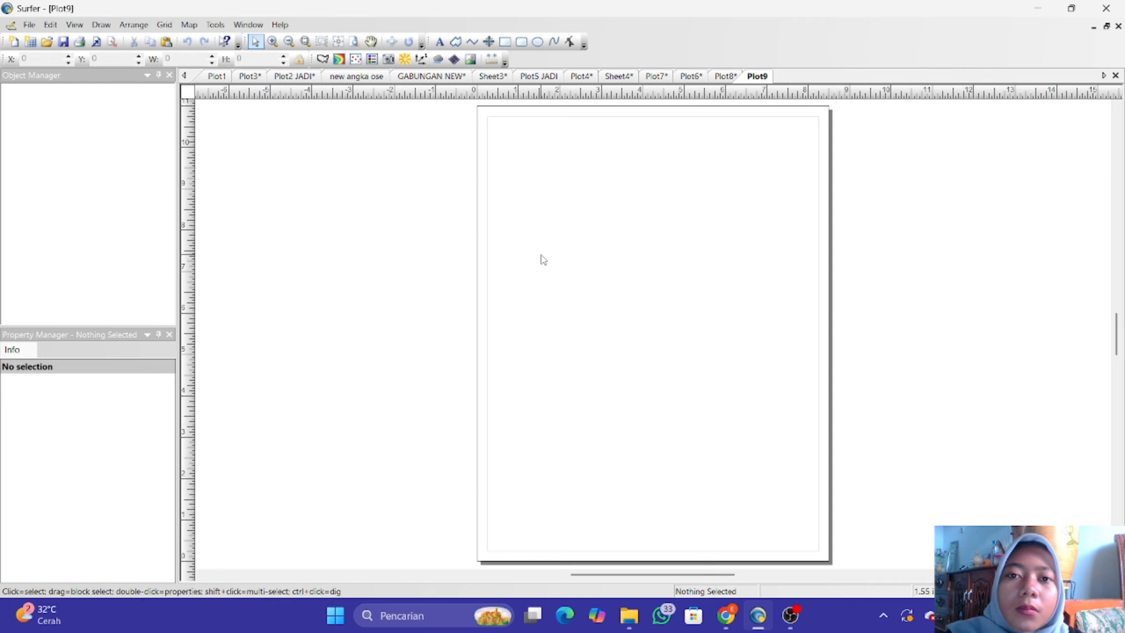
click(190, 25)
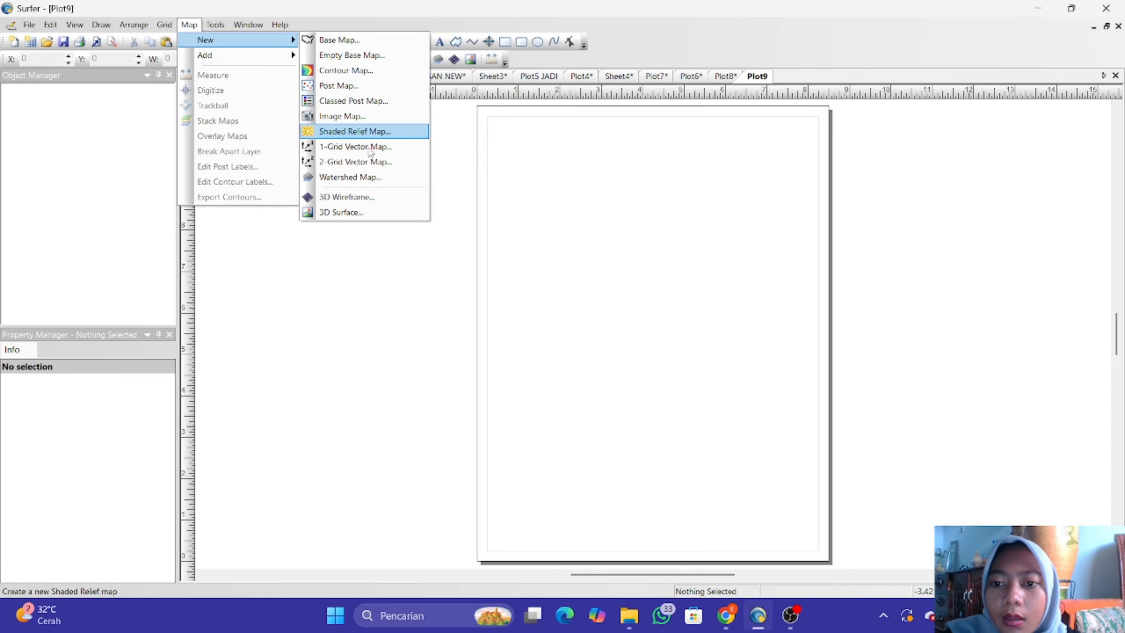
click(354, 132)
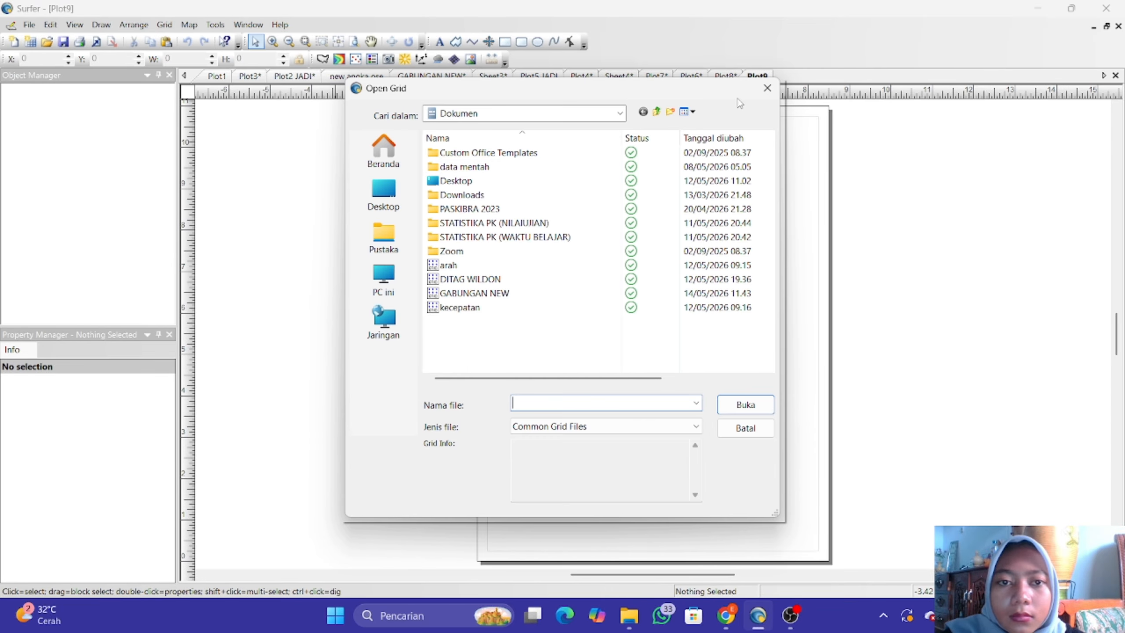
click(767, 89)
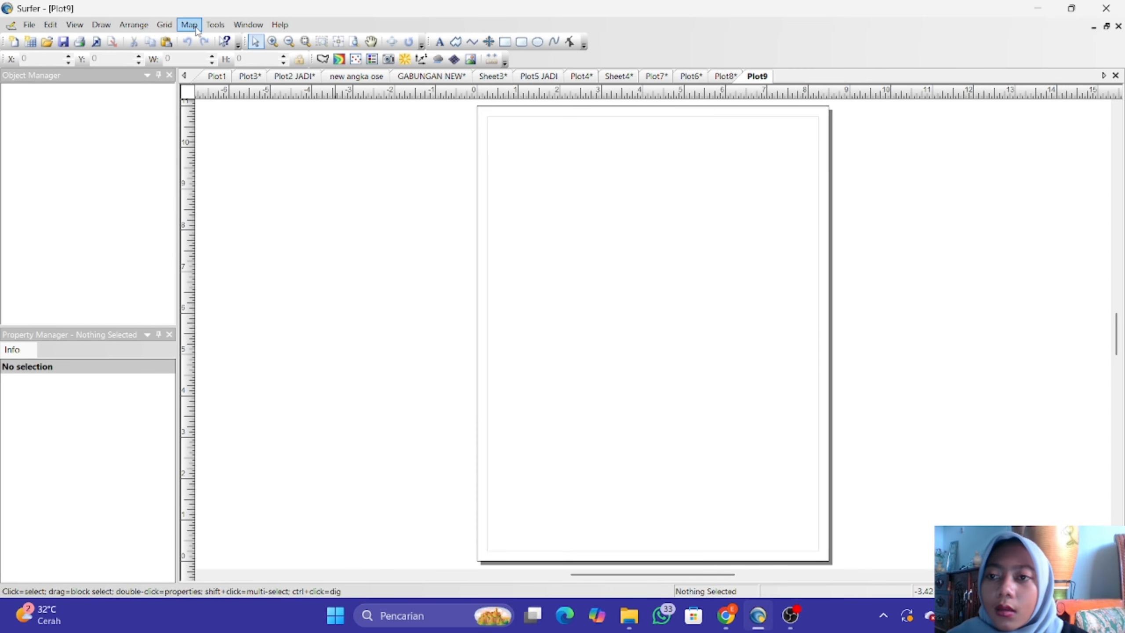
Create a new 3D surface map in the blank plot from the GABUNGAN NEW grid file.
click(215, 24)
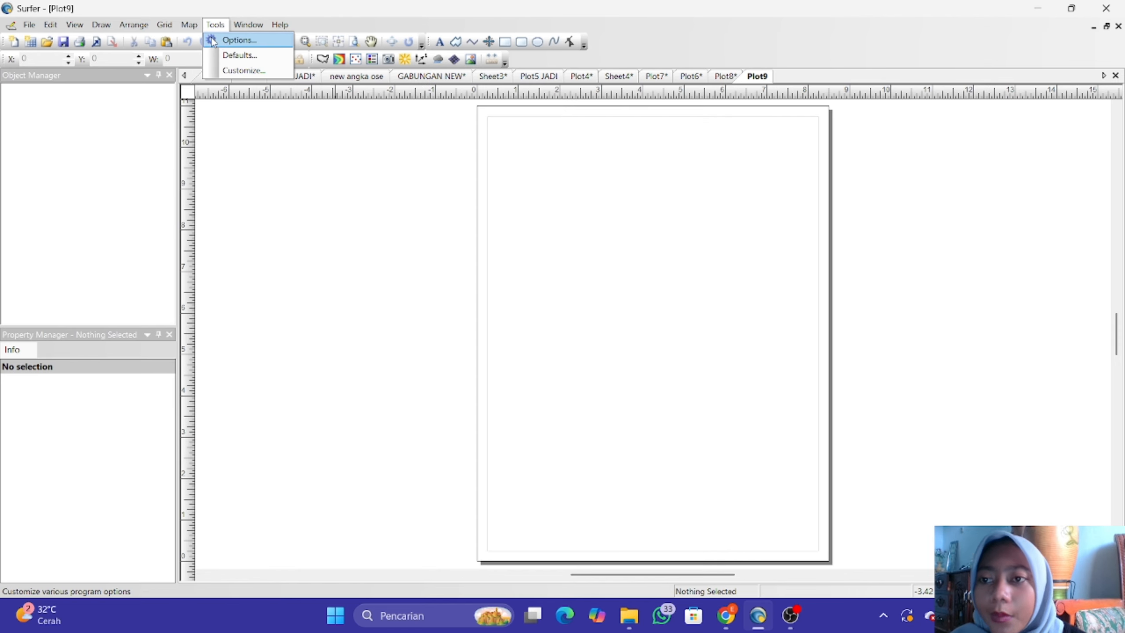
mouse_move(189, 24)
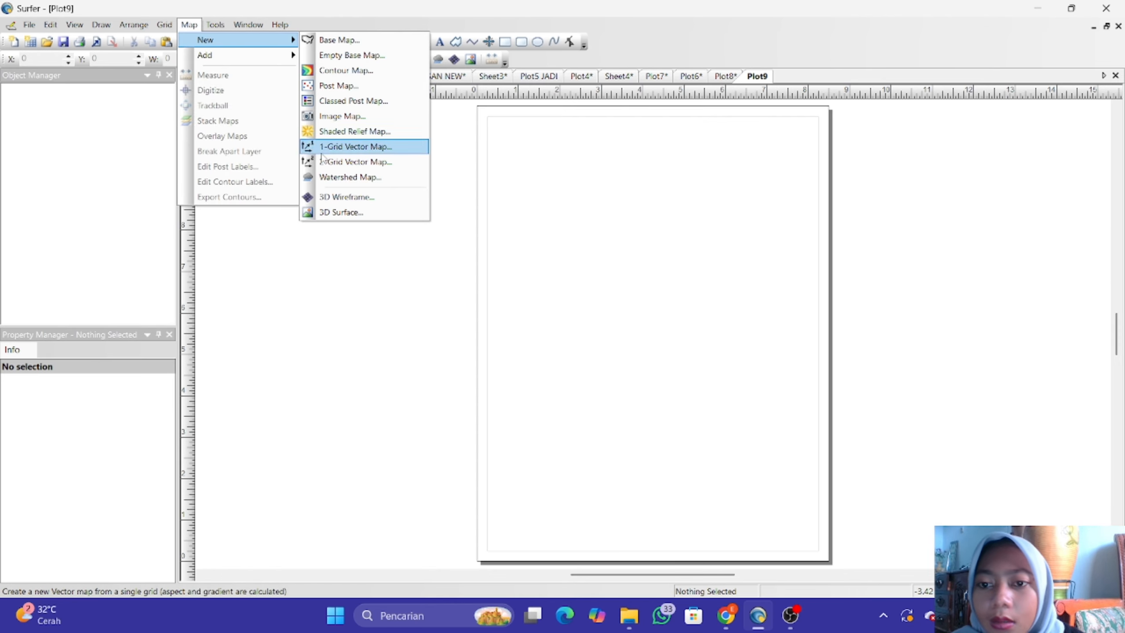
click(348, 213)
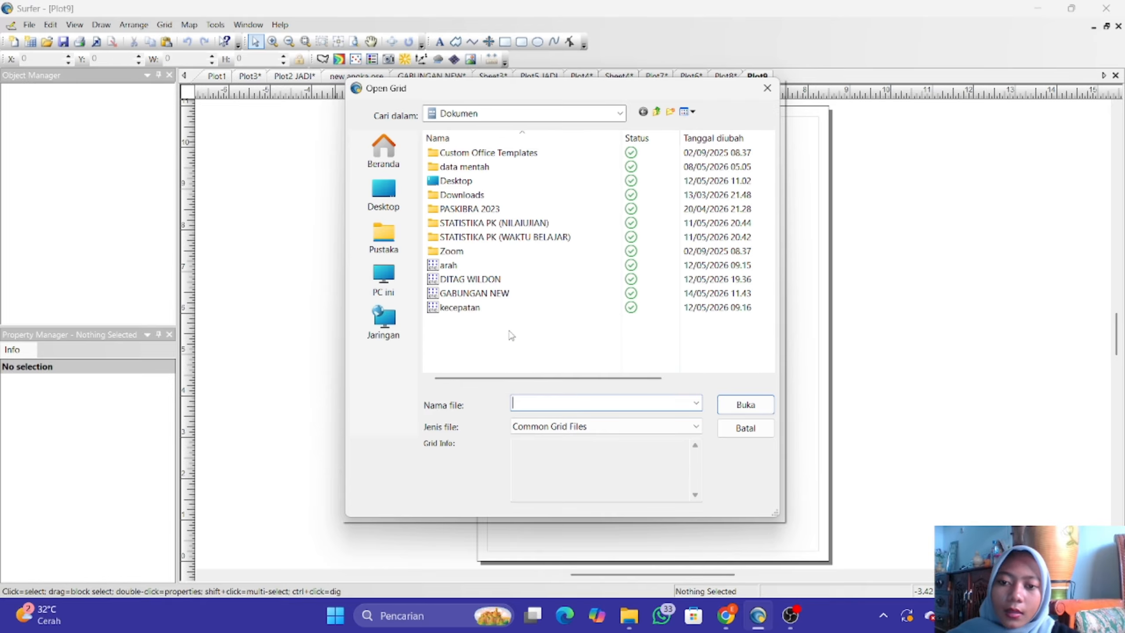
click(525, 295)
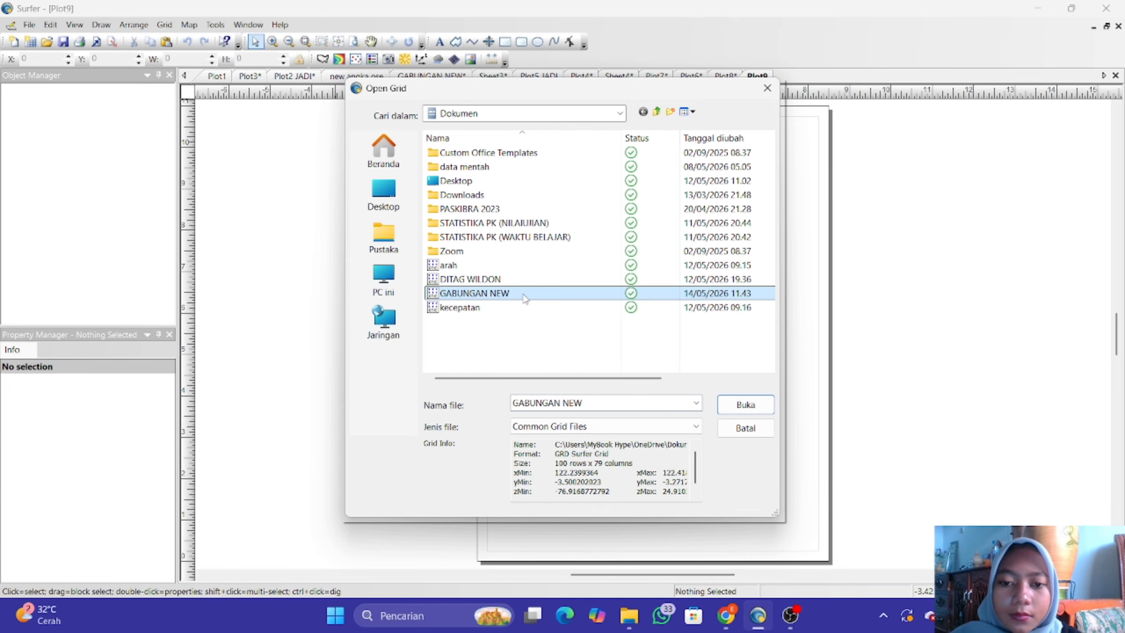
click(729, 407)
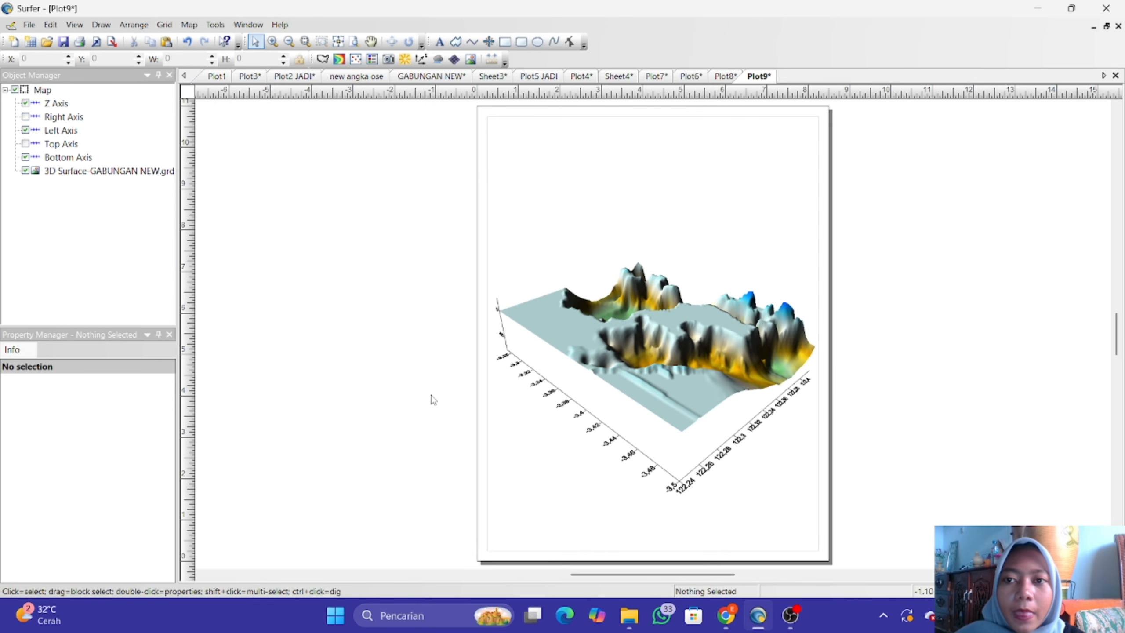
Add a new contour map from the GABUNGAN NEW grid file to the plot containing the 3D surface.
click(656, 381)
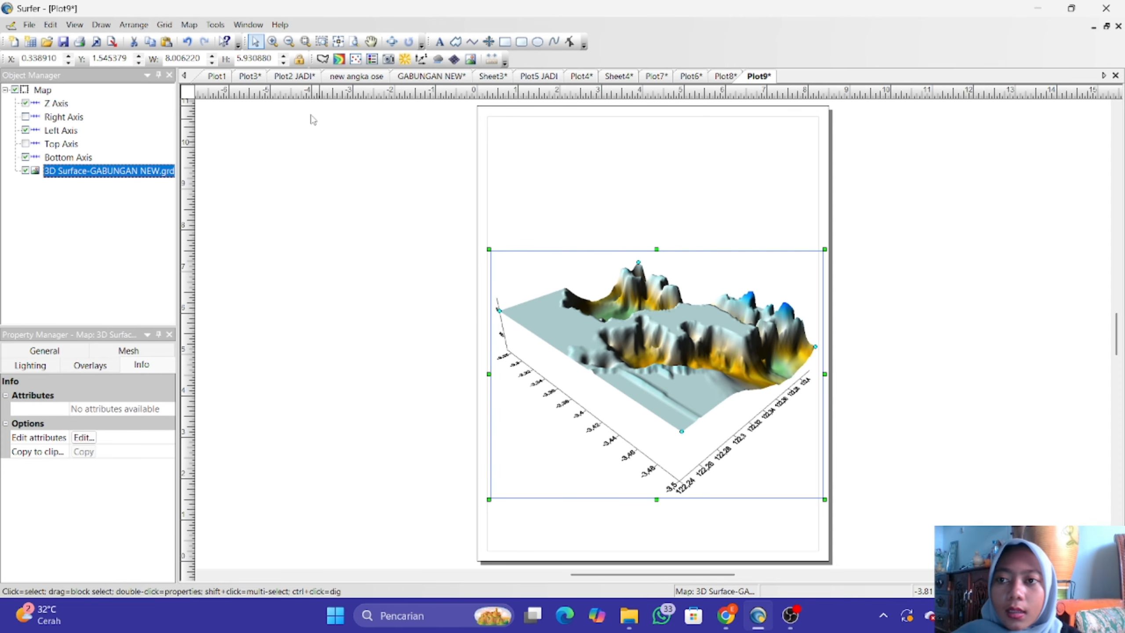
click(190, 25)
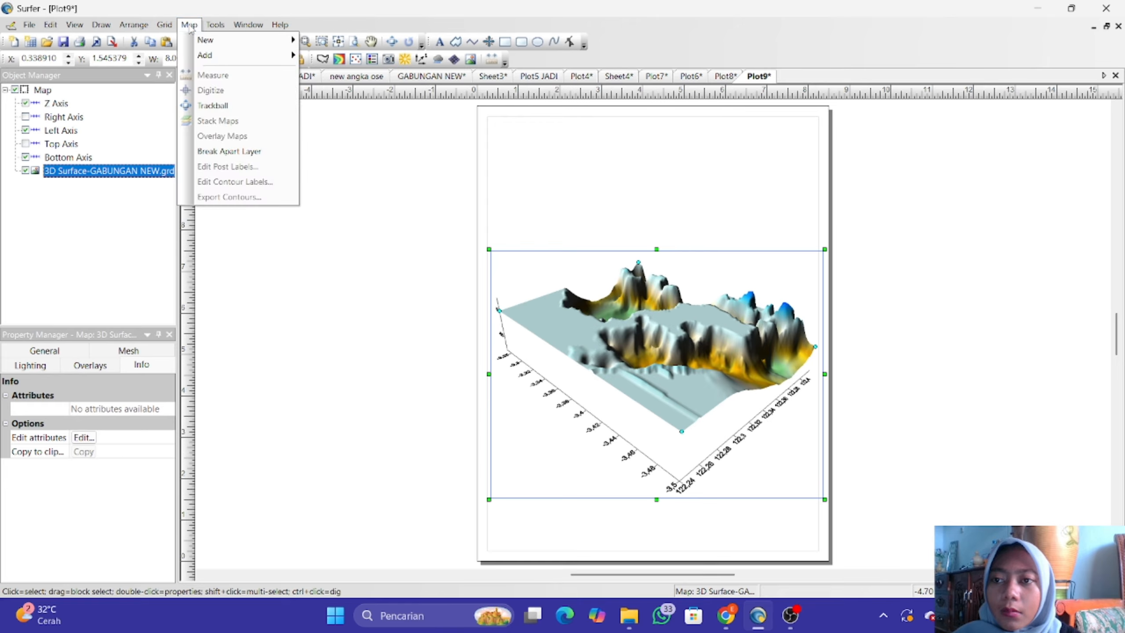
click(189, 25)
click(189, 24)
mouse_move(205, 45)
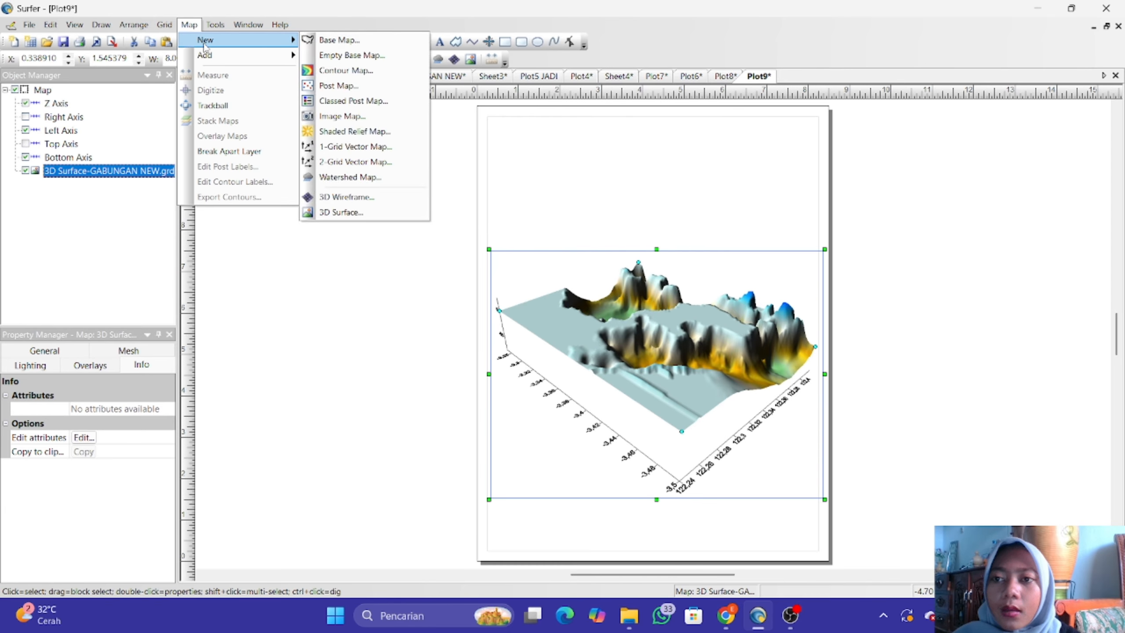
click(376, 72)
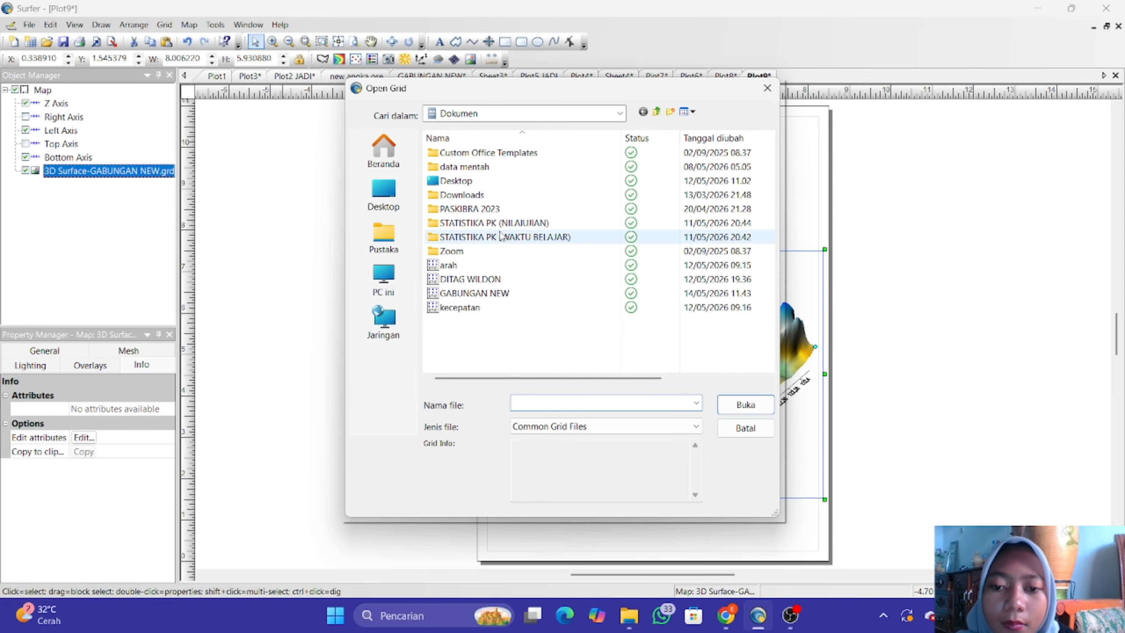
click(493, 297)
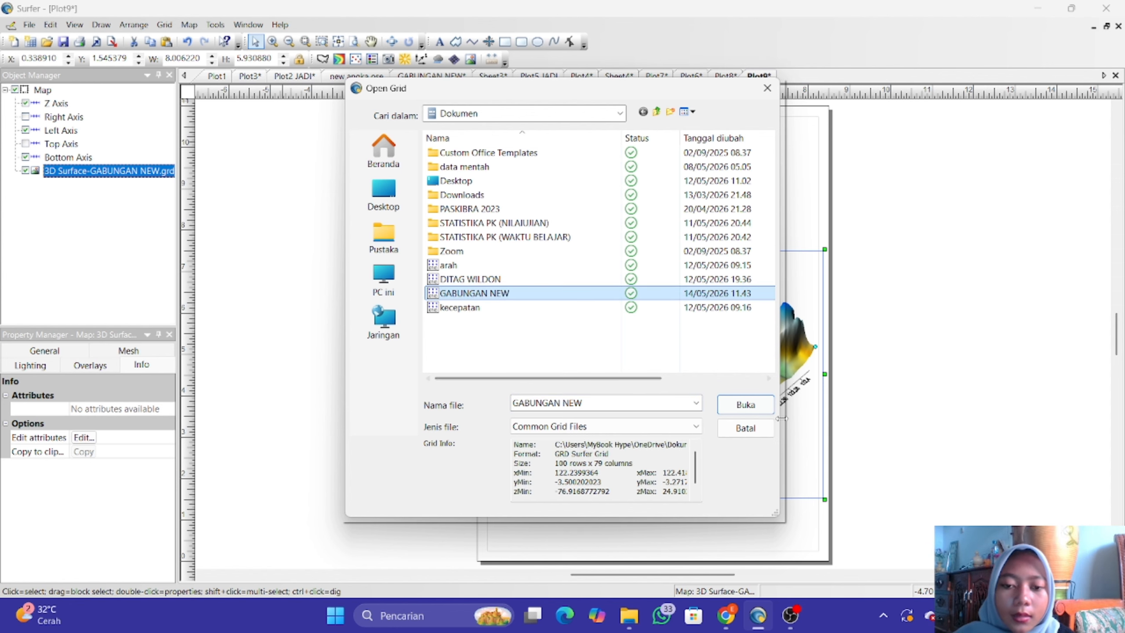
click(745, 410)
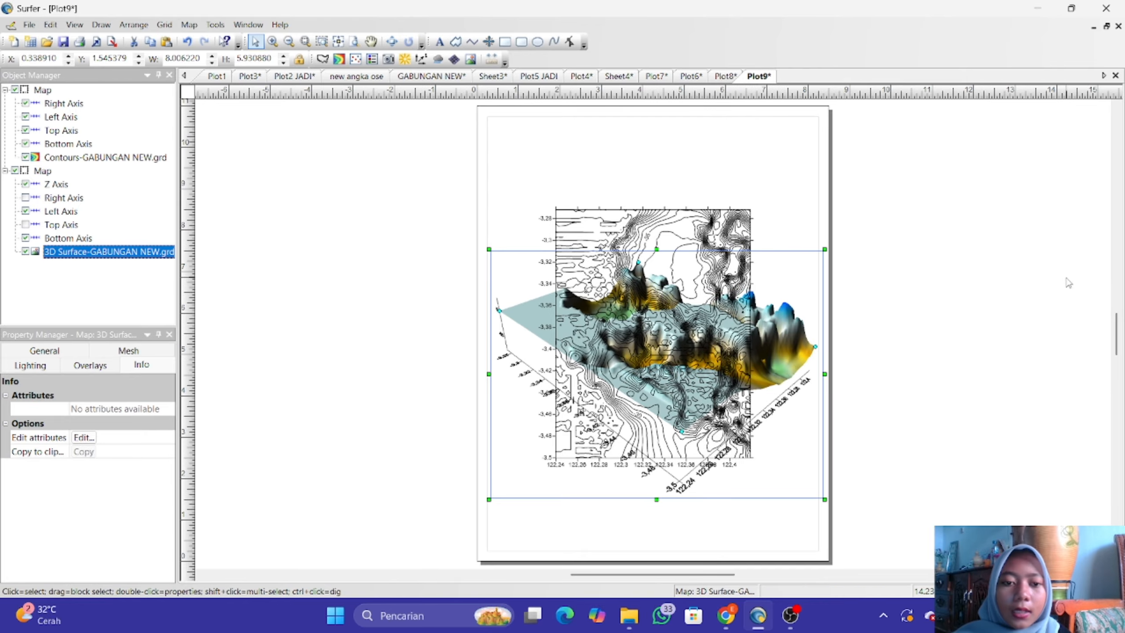
Overlay the contour map and the 3D surface map into a single combined map.
click(921, 328)
click(761, 347)
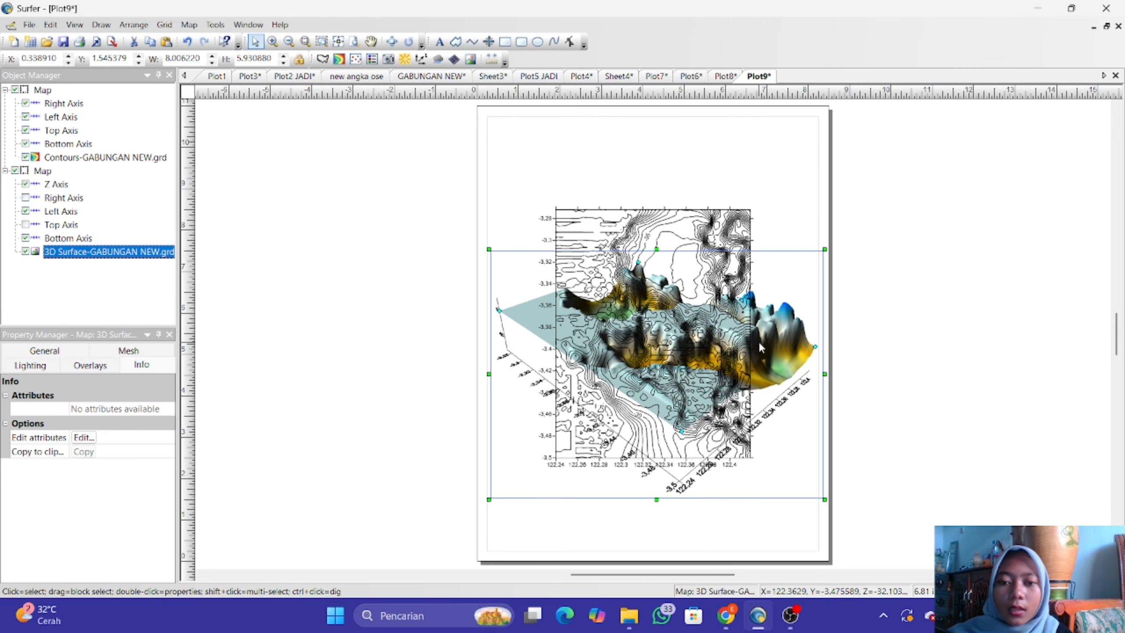
key(ctrl+a)
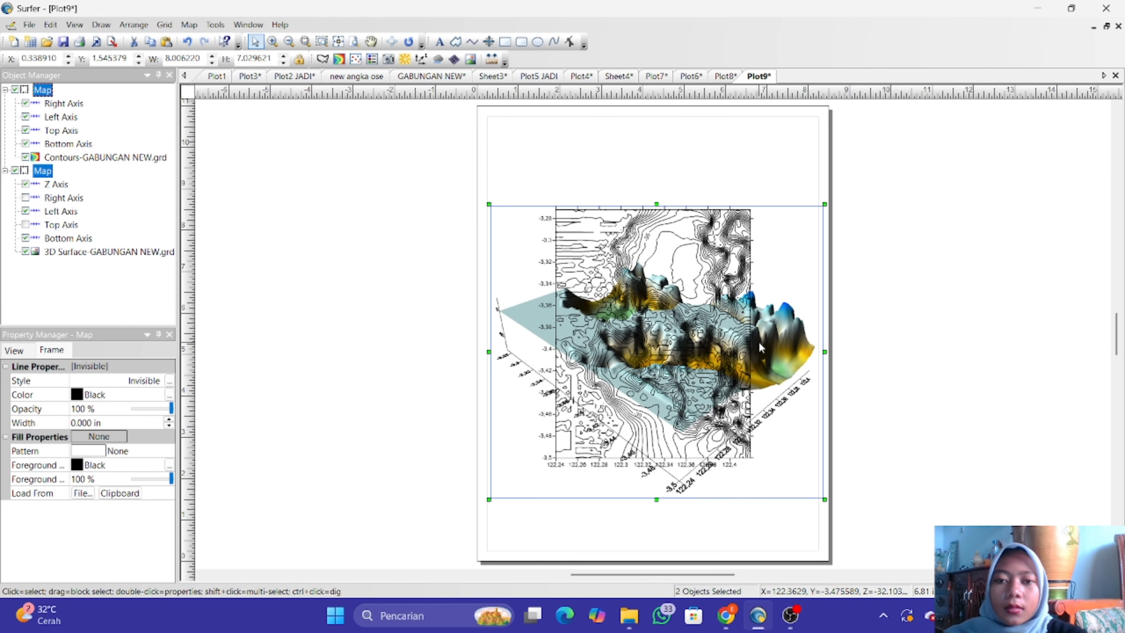
click(198, 26)
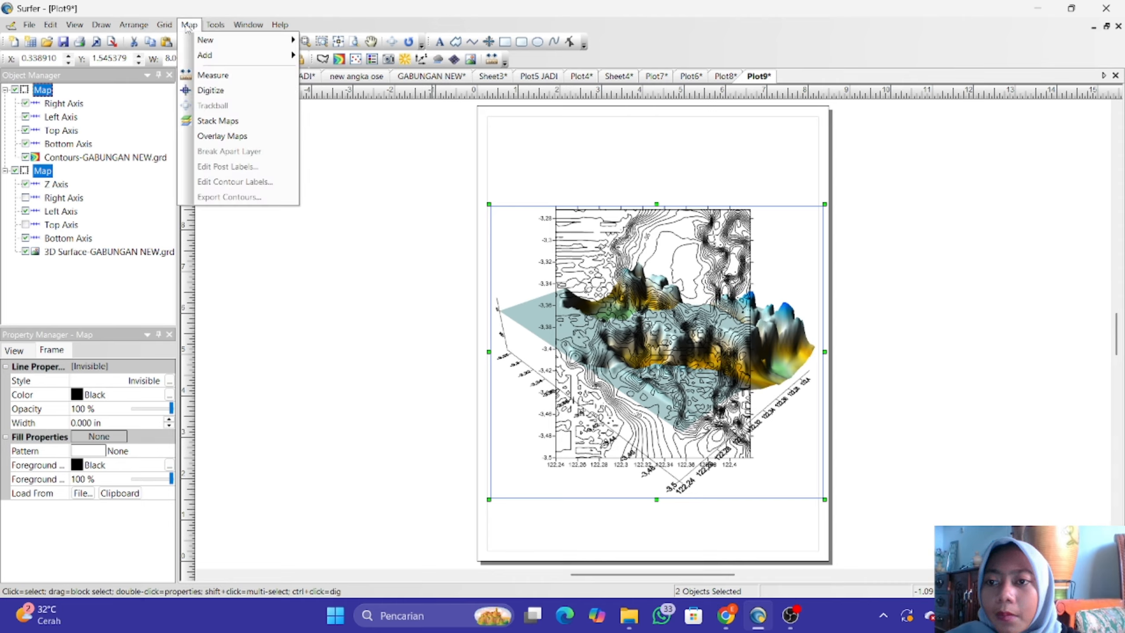
click(259, 139)
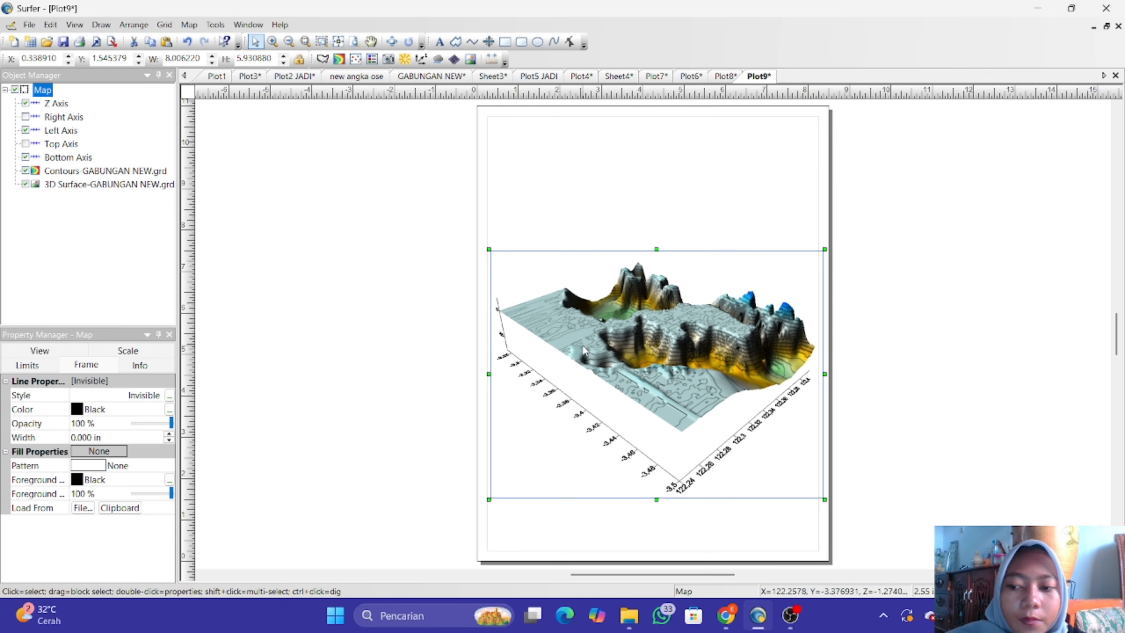
click(51, 368)
click(88, 368)
click(74, 352)
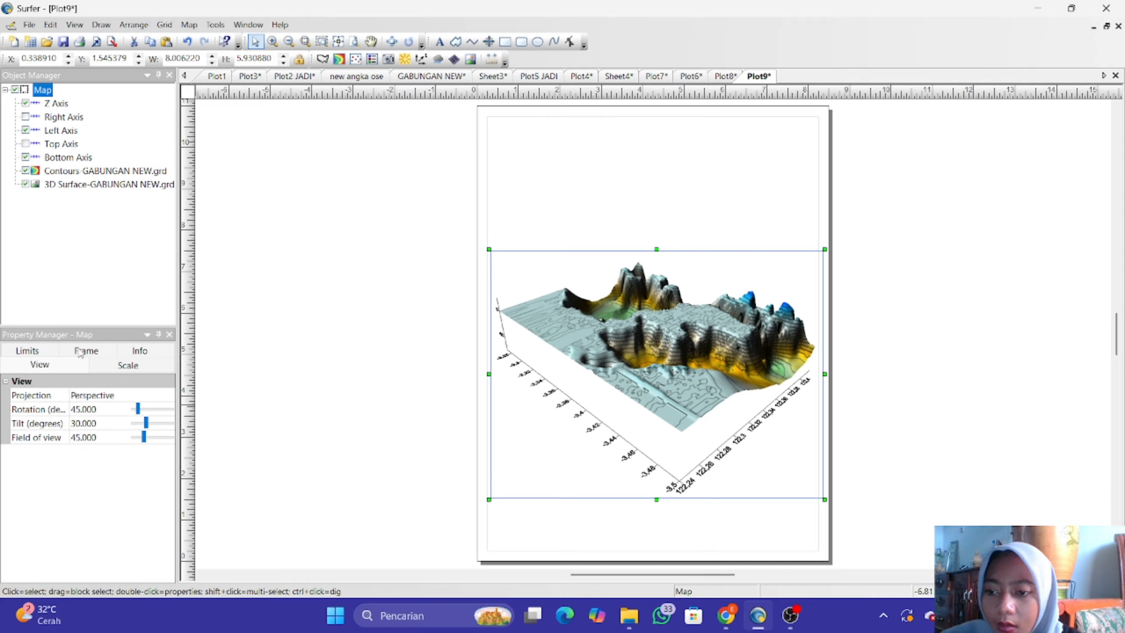
click(128, 364)
click(139, 355)
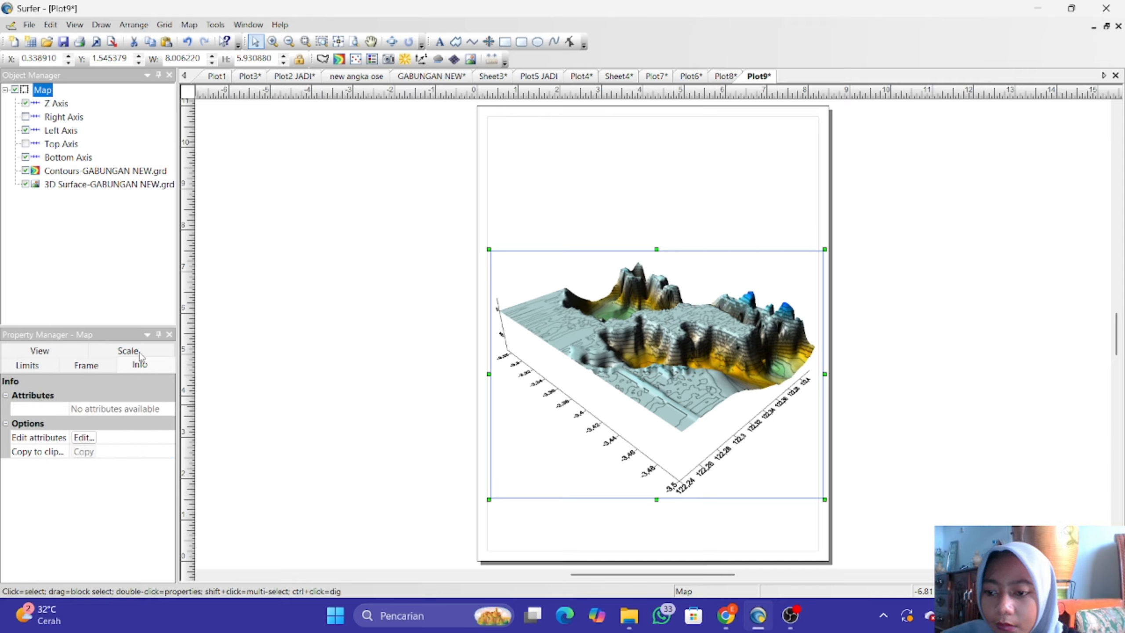
click(379, 496)
click(554, 426)
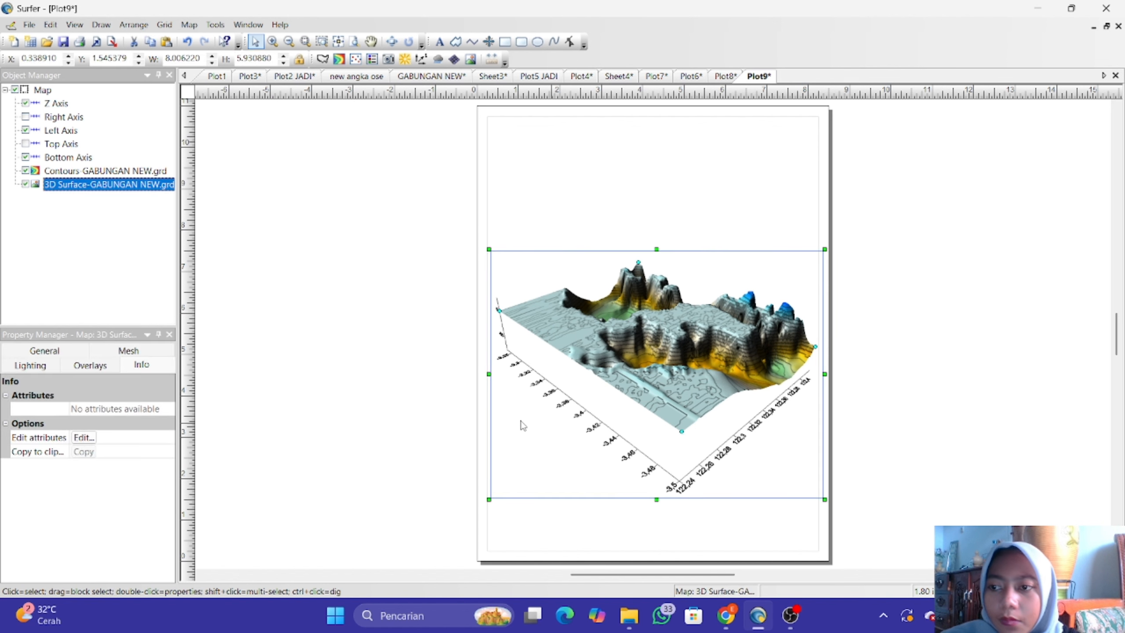
Turn on filled contours for the Contours-GABUNGAN NEW layer of the combined map.
click(104, 168)
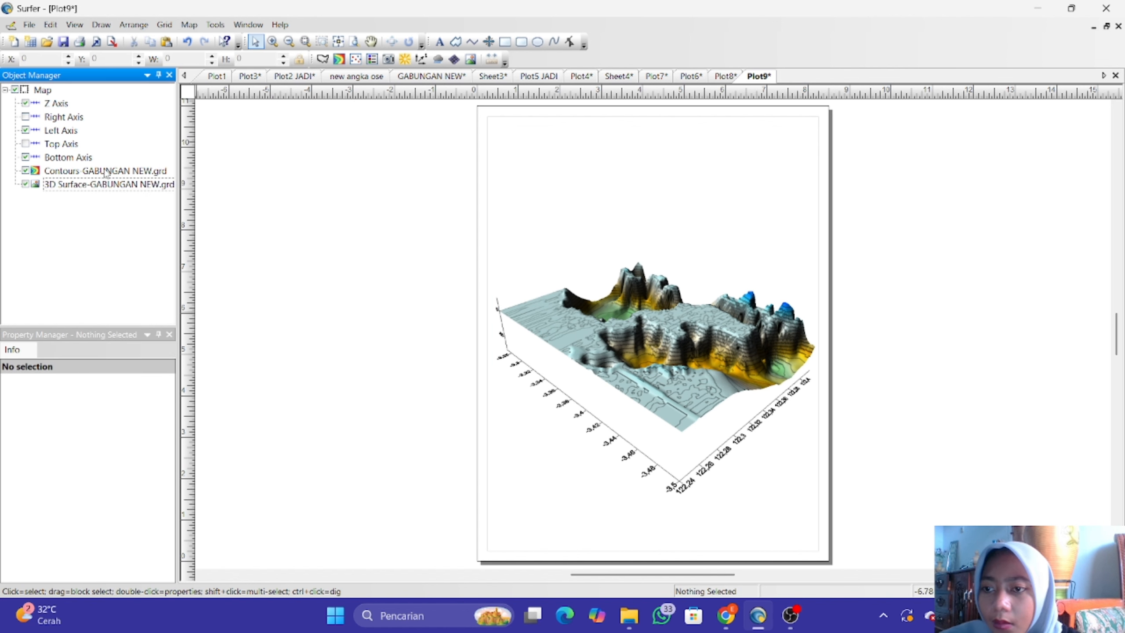
click(106, 173)
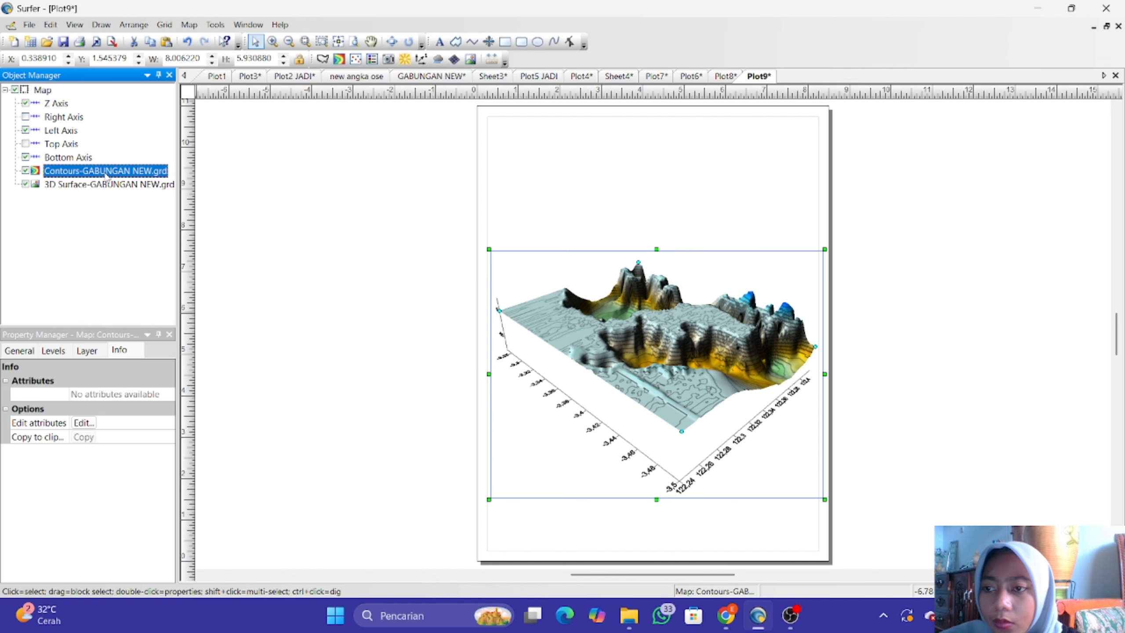
click(87, 352)
click(61, 351)
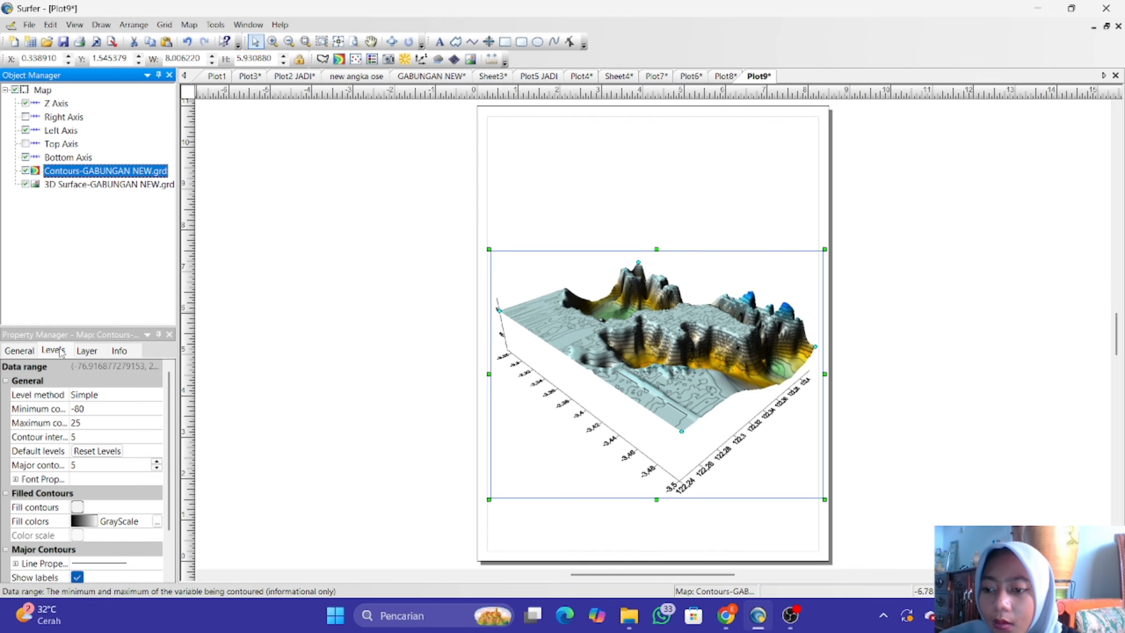
scroll(85, 507, down, 1)
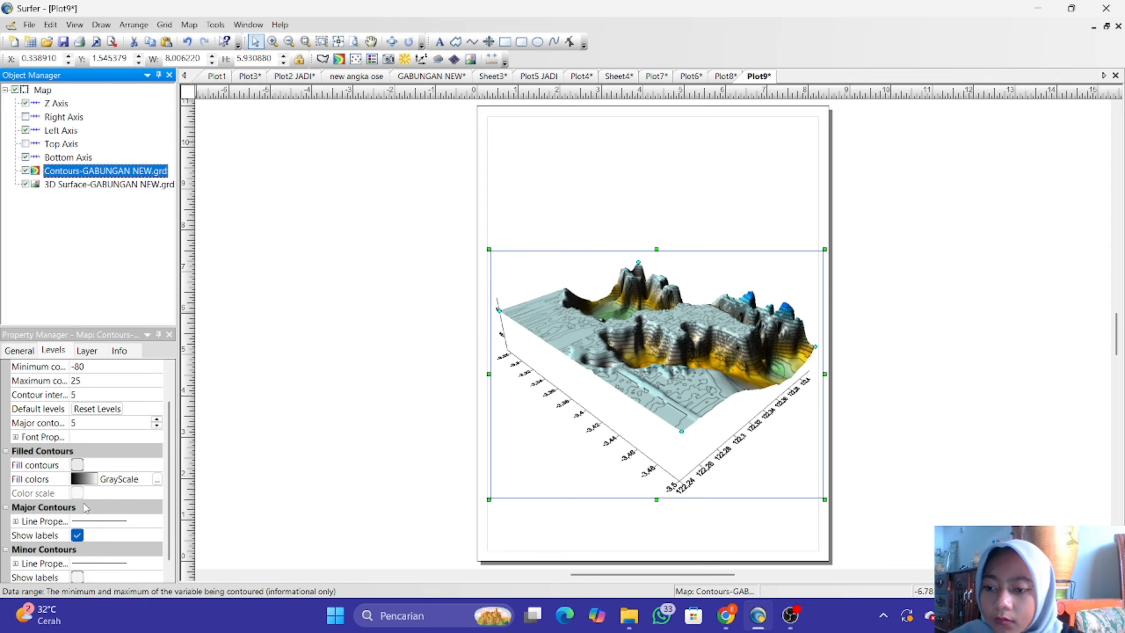
scroll(85, 508, down, 1)
click(78, 451)
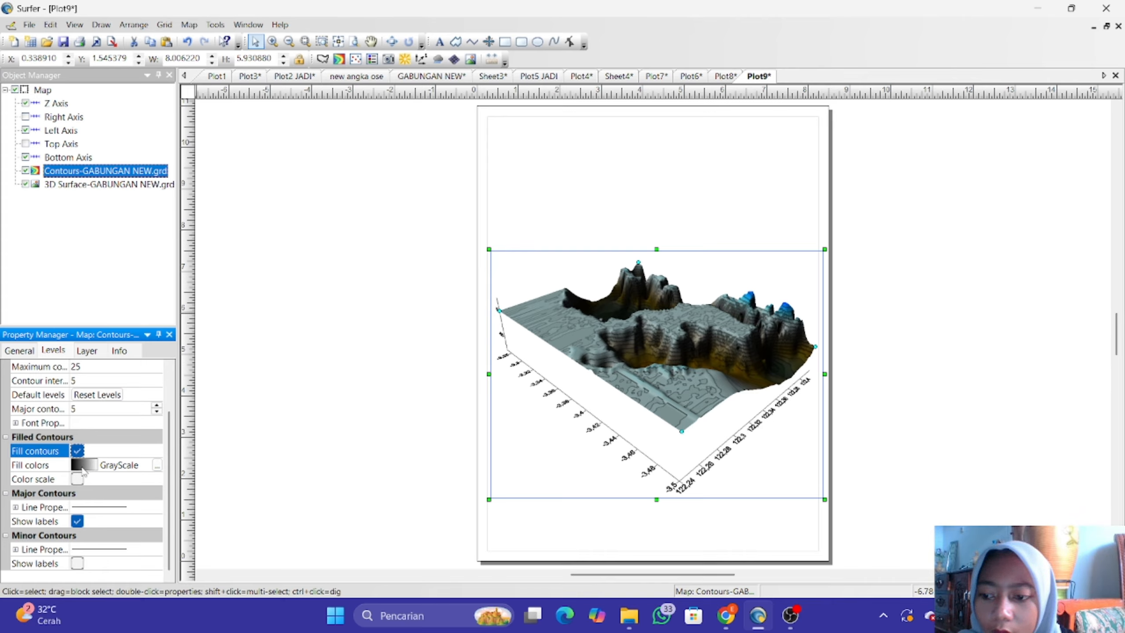
Try the Terrain, RainbowPastel and Sea2 fill colors on the contour layer.
click(86, 468)
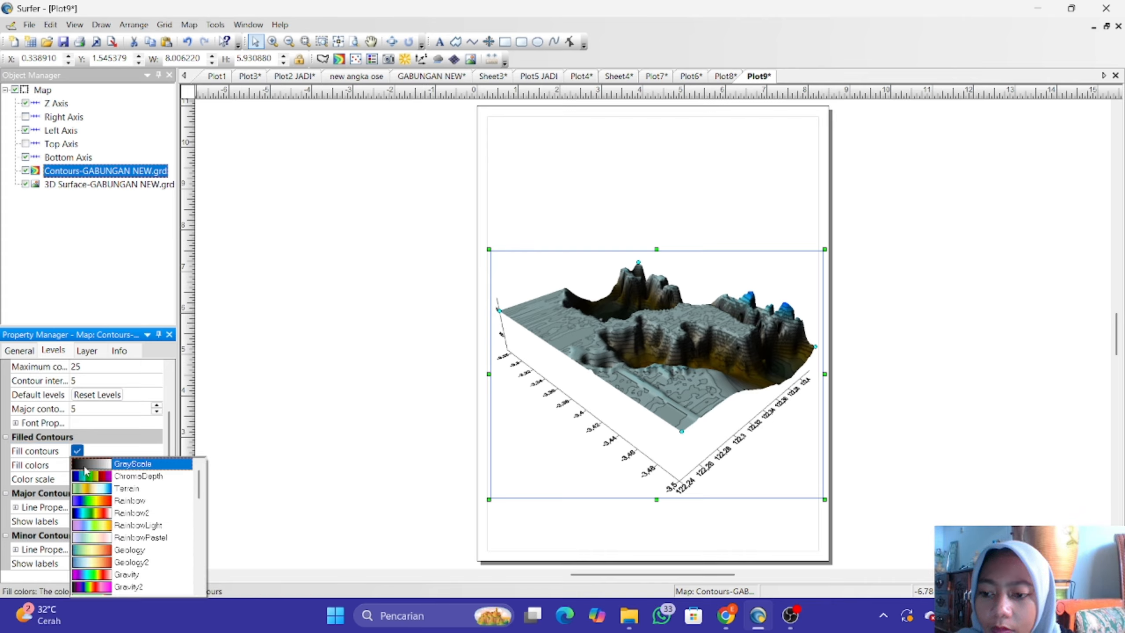
click(129, 488)
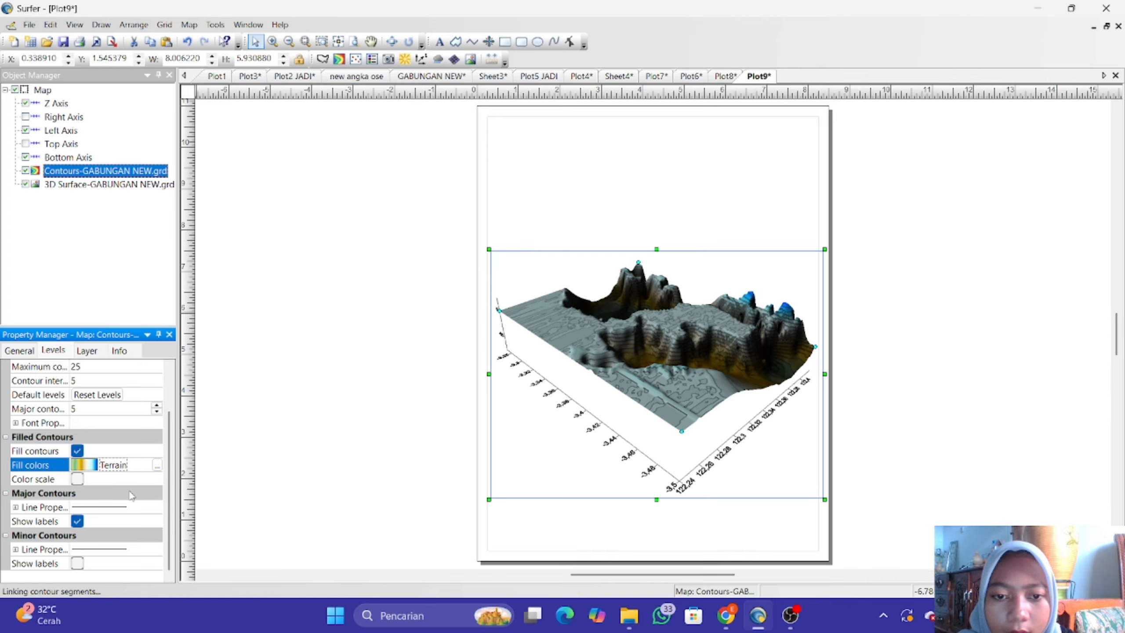
click(89, 465)
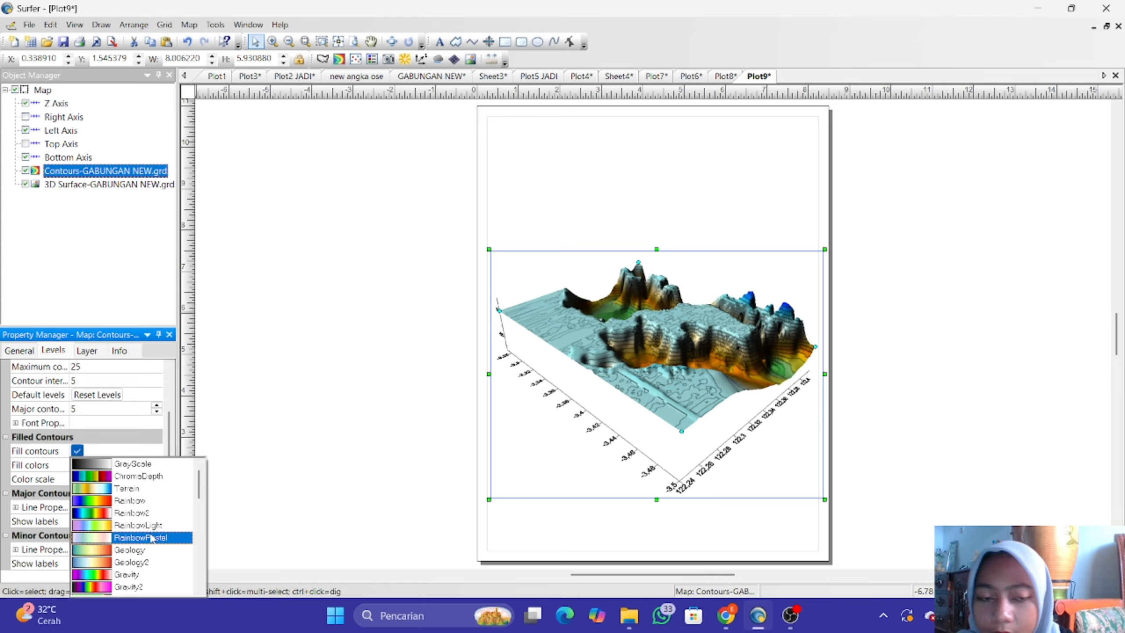
click(151, 538)
click(81, 465)
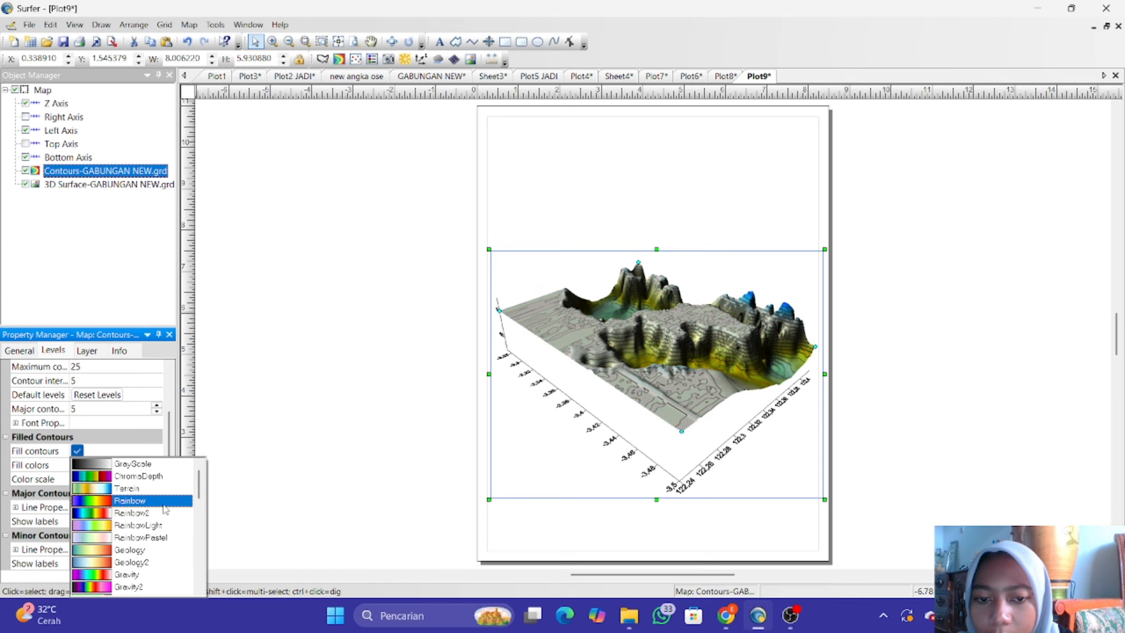
drag(200, 491, 200, 521)
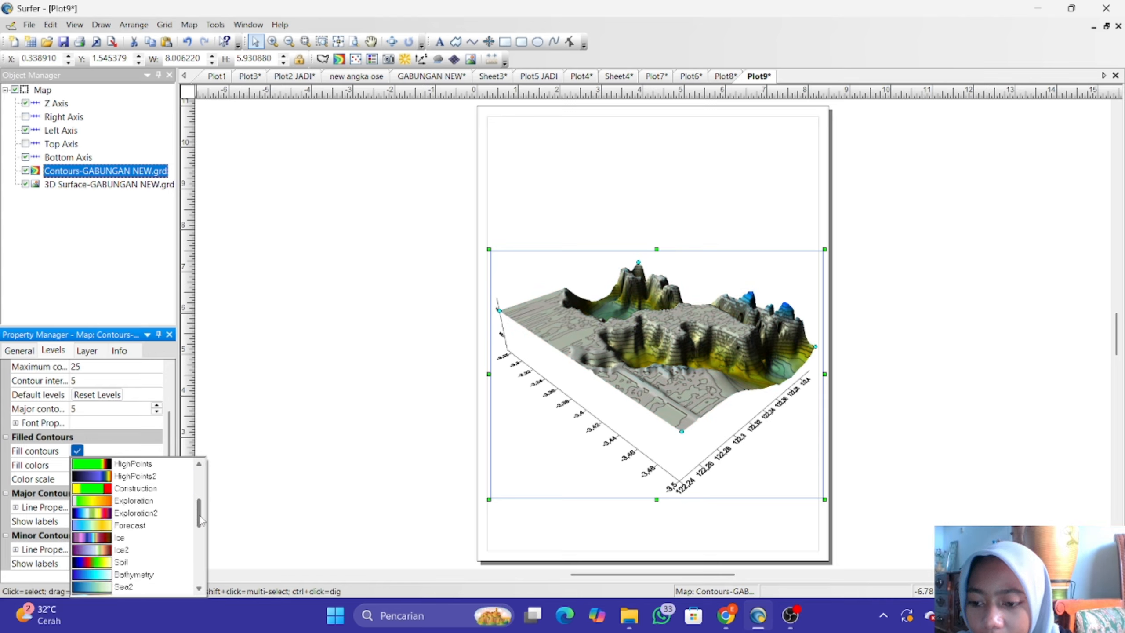
click(150, 587)
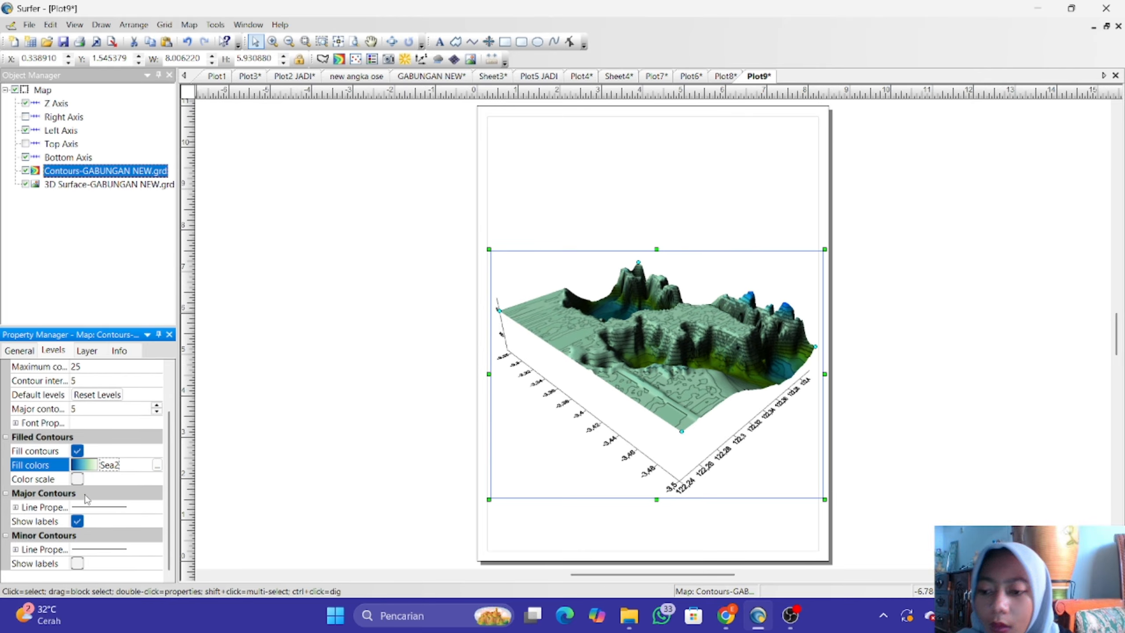
Set the contour layer's fill colors to Bathymetry.
click(95, 465)
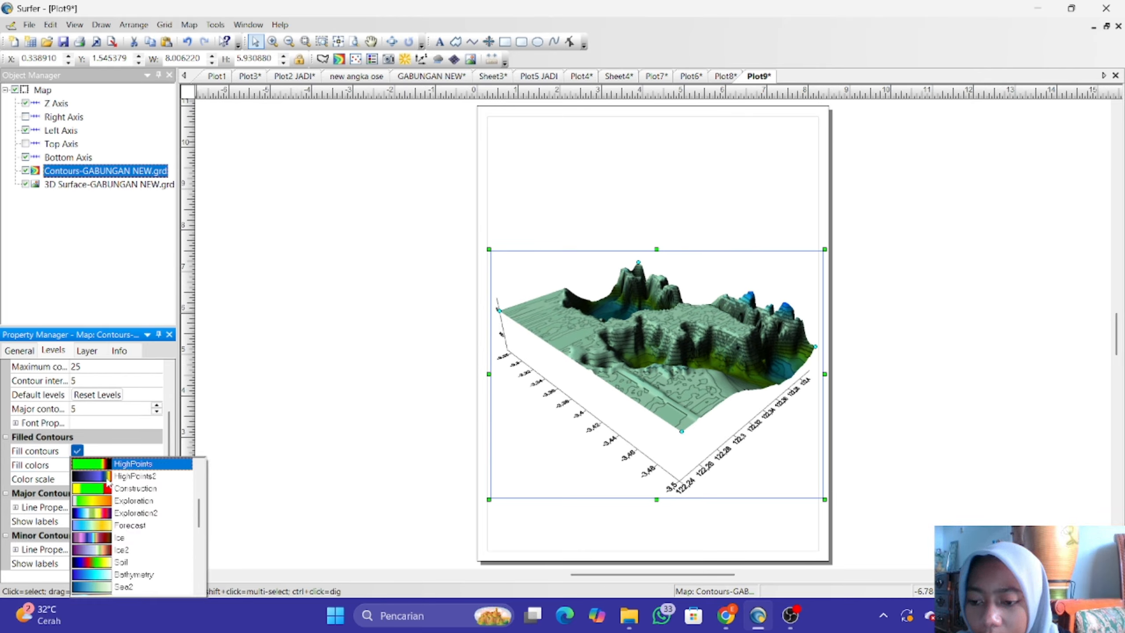
click(169, 578)
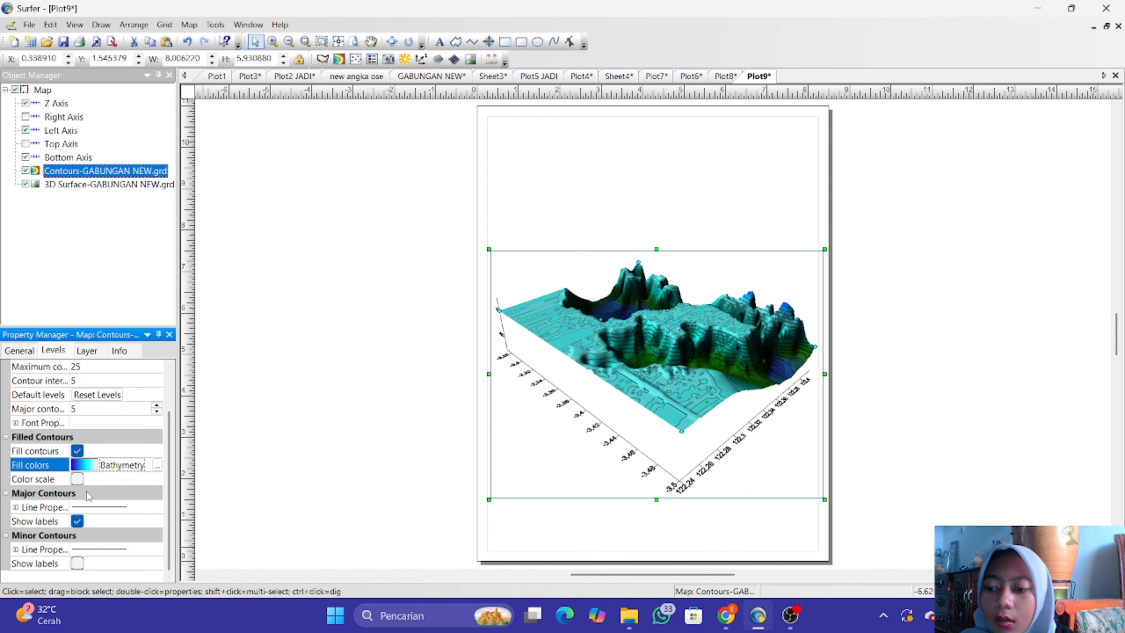
Show the contour layer's color scale and turn on labels for its minor contours.
click(77, 480)
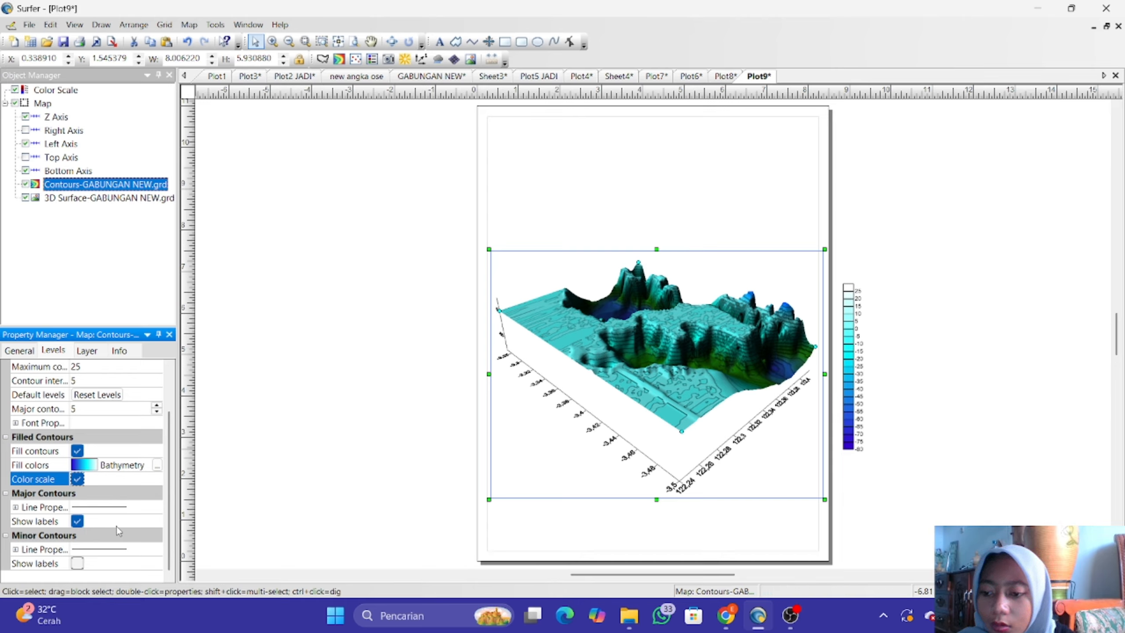
click(77, 564)
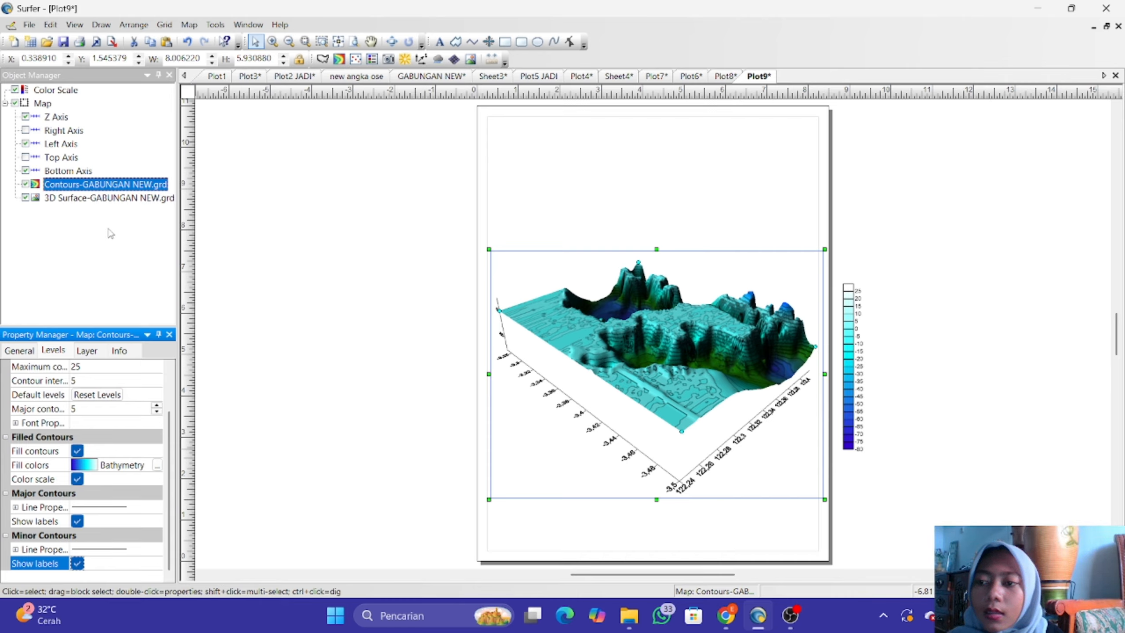
Show the 3D surface's color scale and move it beside the contour color scale so they no longer overlap.
click(100, 200)
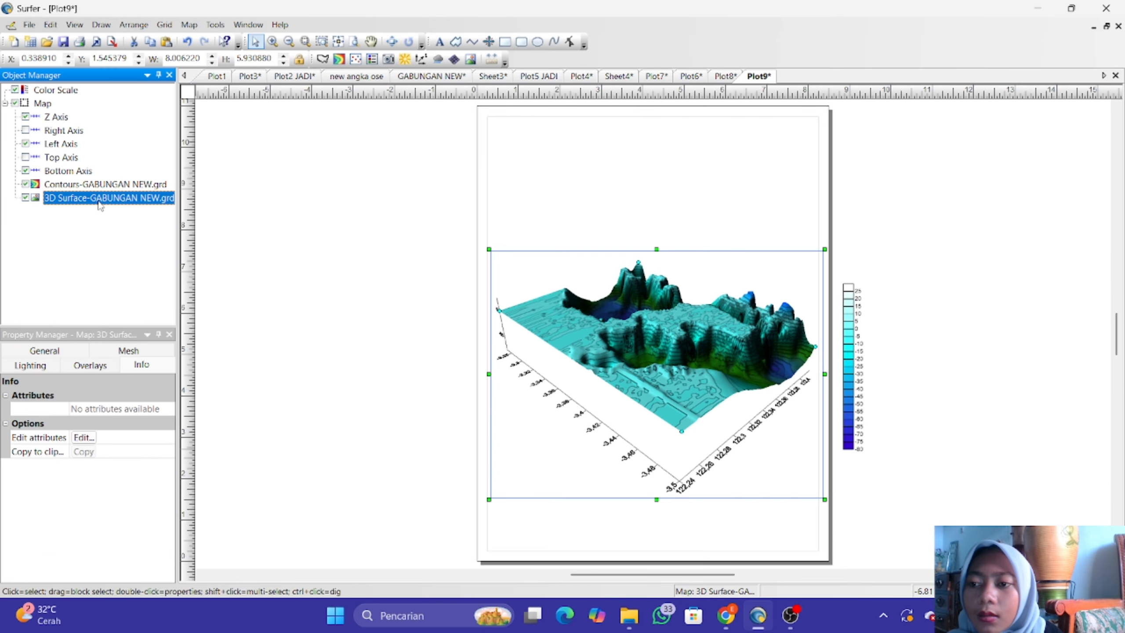
click(64, 355)
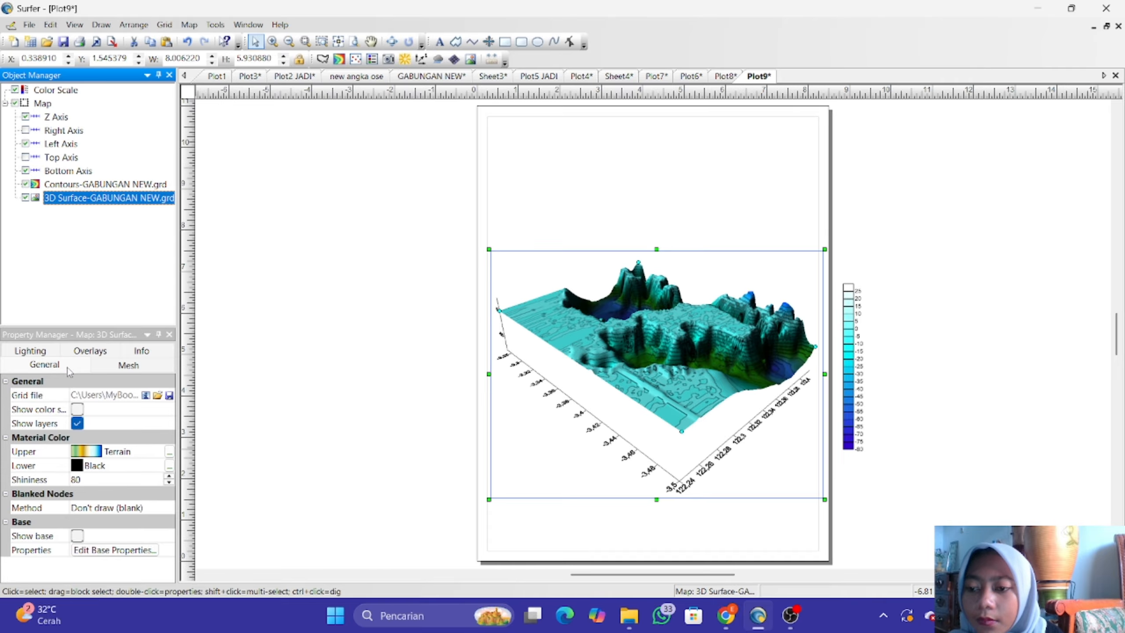
click(78, 410)
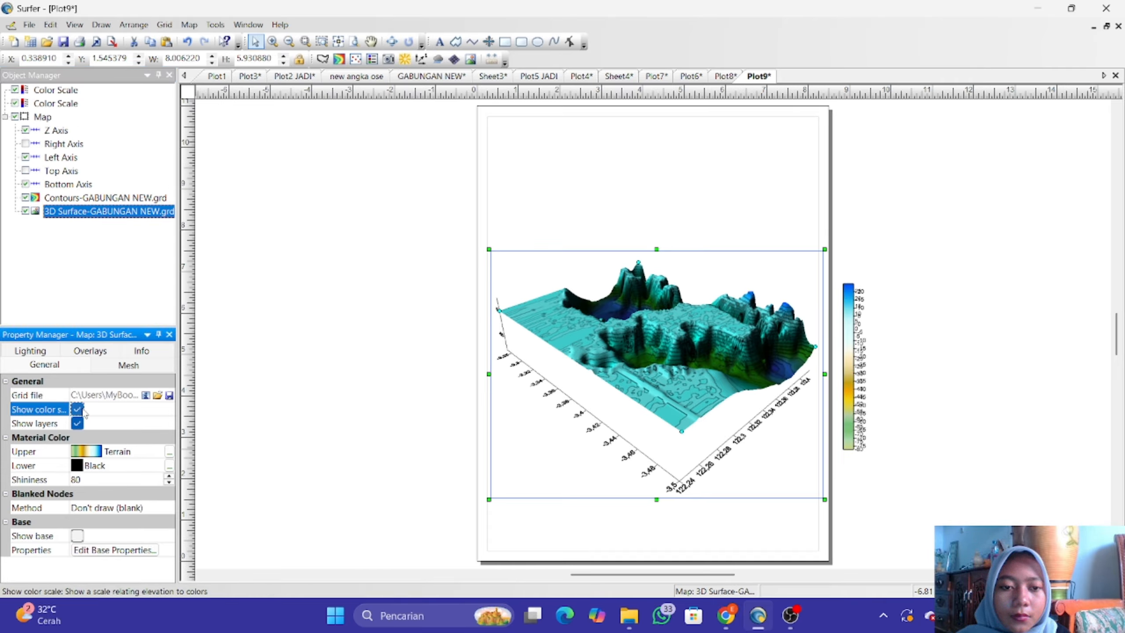
click(849, 389)
drag(861, 381, 884, 387)
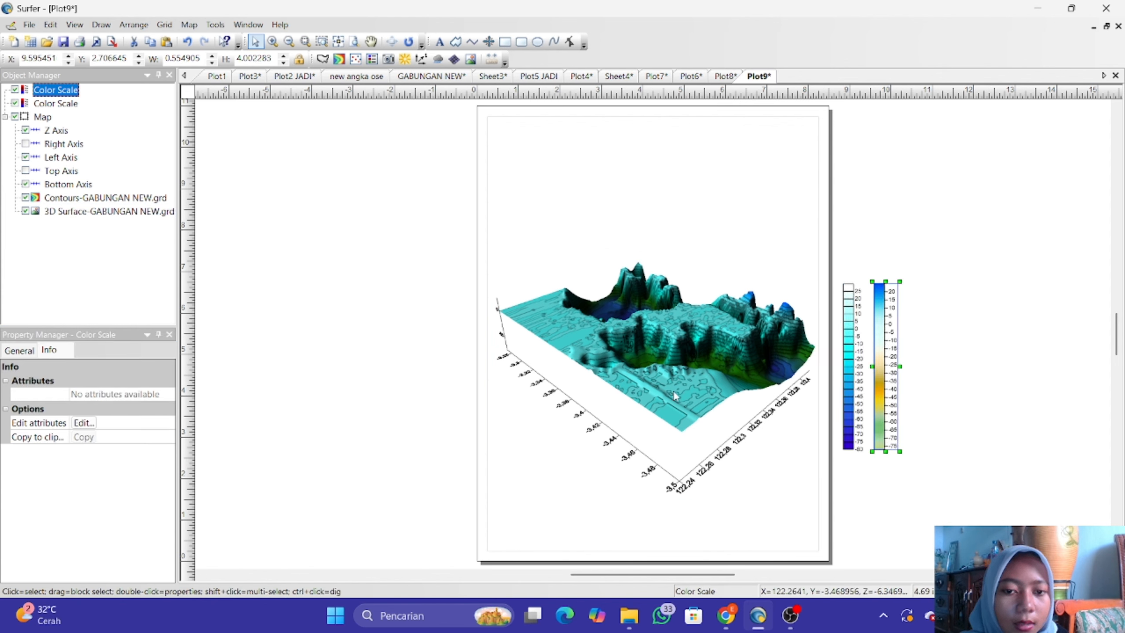
click(26, 355)
click(49, 351)
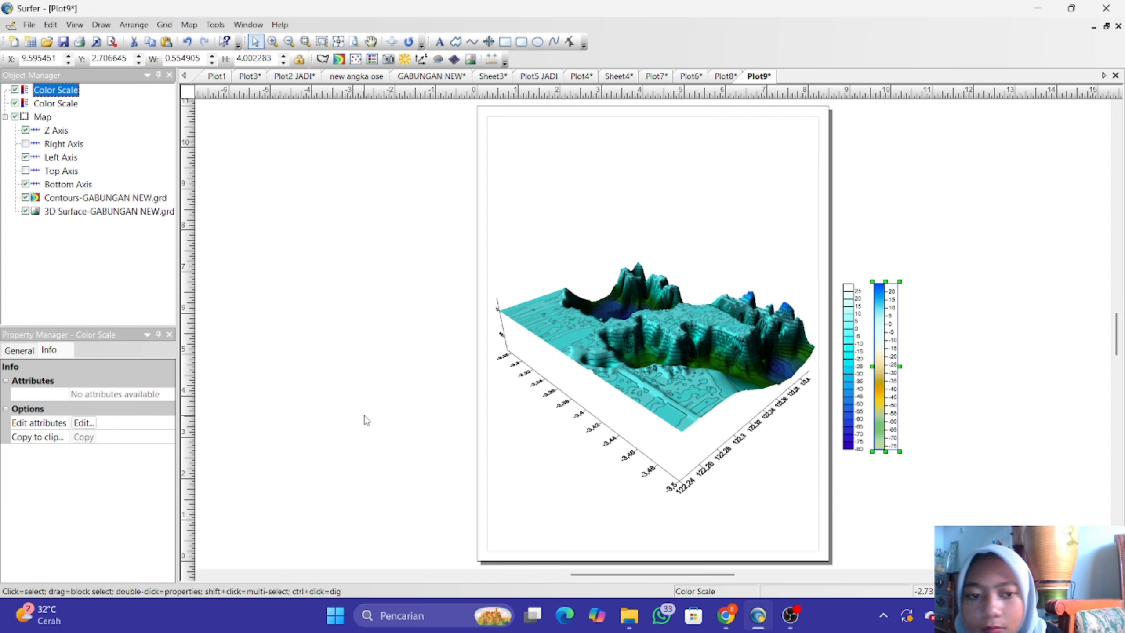
click(364, 421)
click(675, 371)
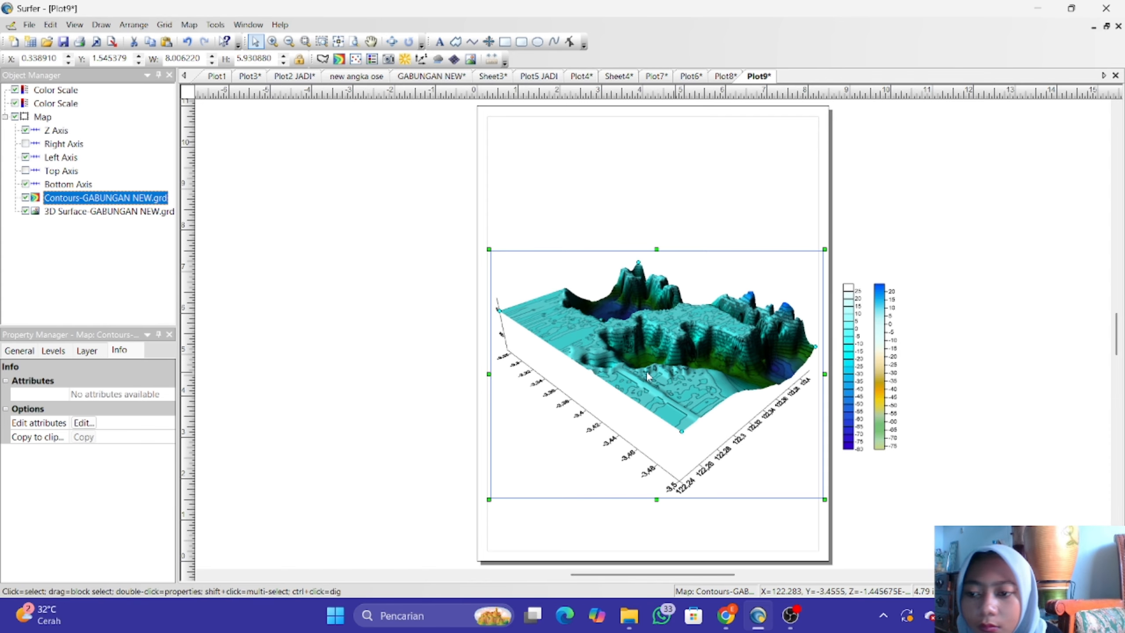
Try the Geology2 palette as the 3D surface's upper material color.
click(150, 213)
click(47, 357)
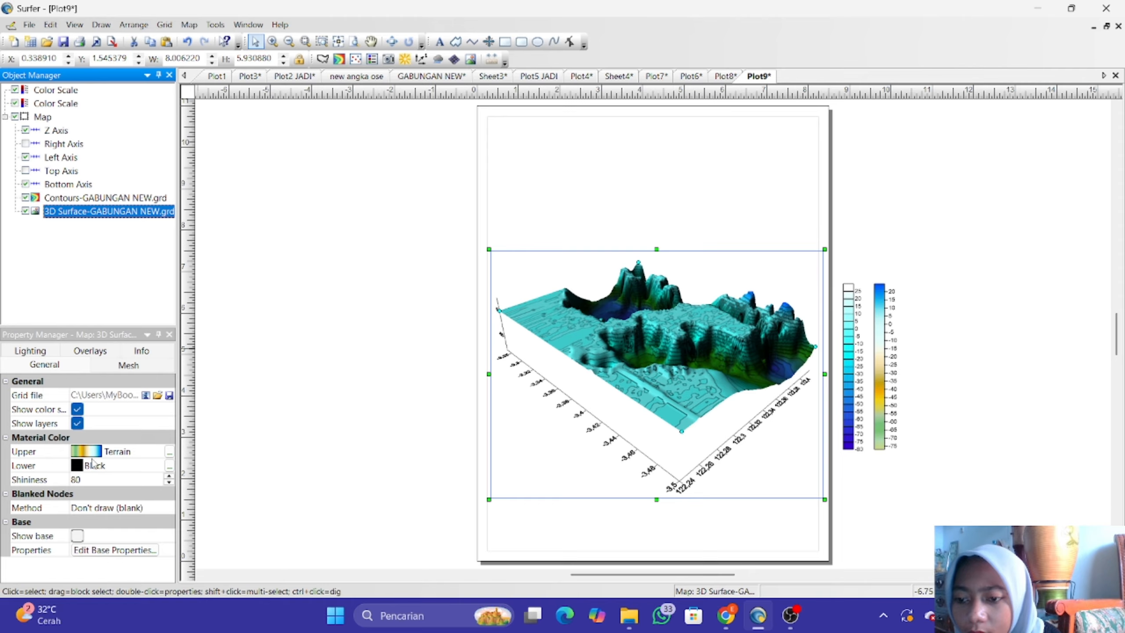
click(95, 458)
scroll(126, 526, down, 3)
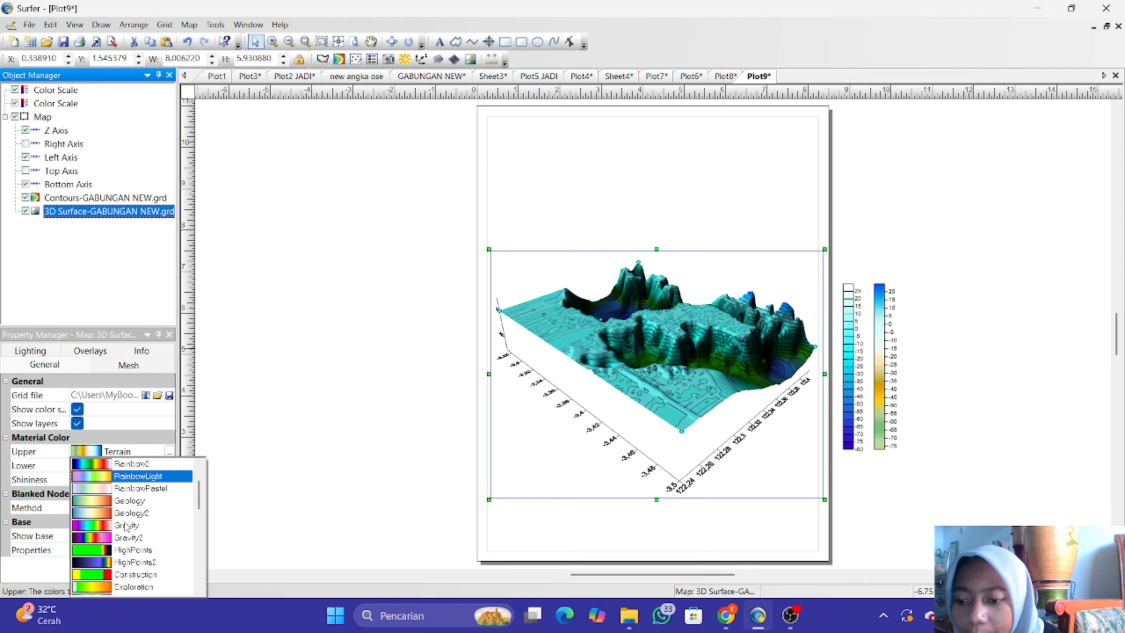
click(123, 515)
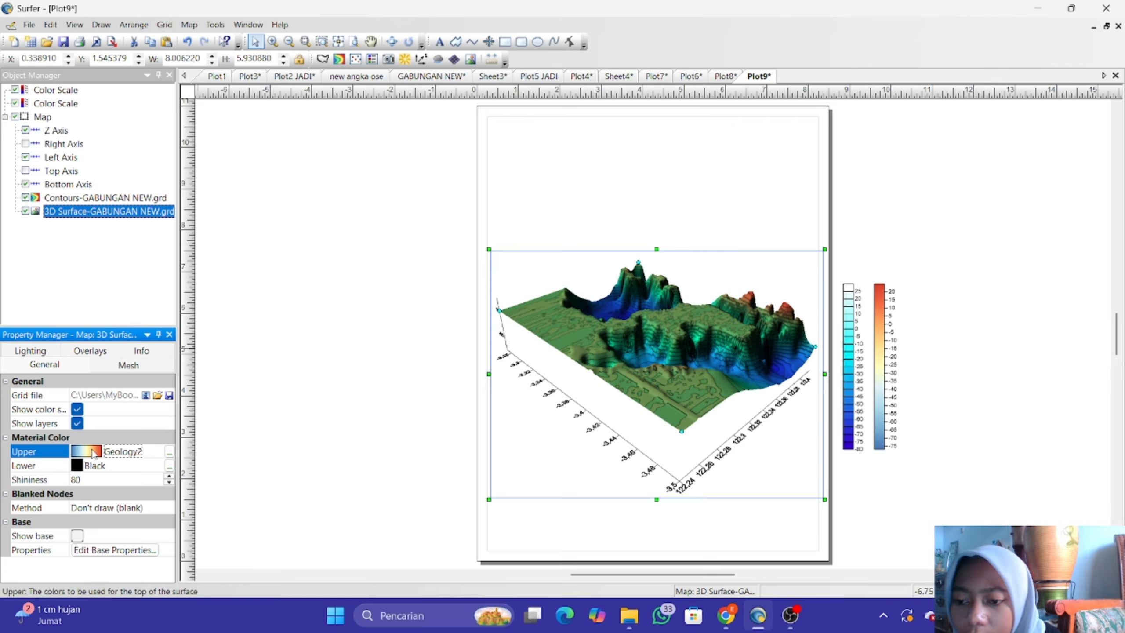
Set the 3D surface's upper material color to Forecast.
click(95, 452)
scroll(137, 534, down, 3)
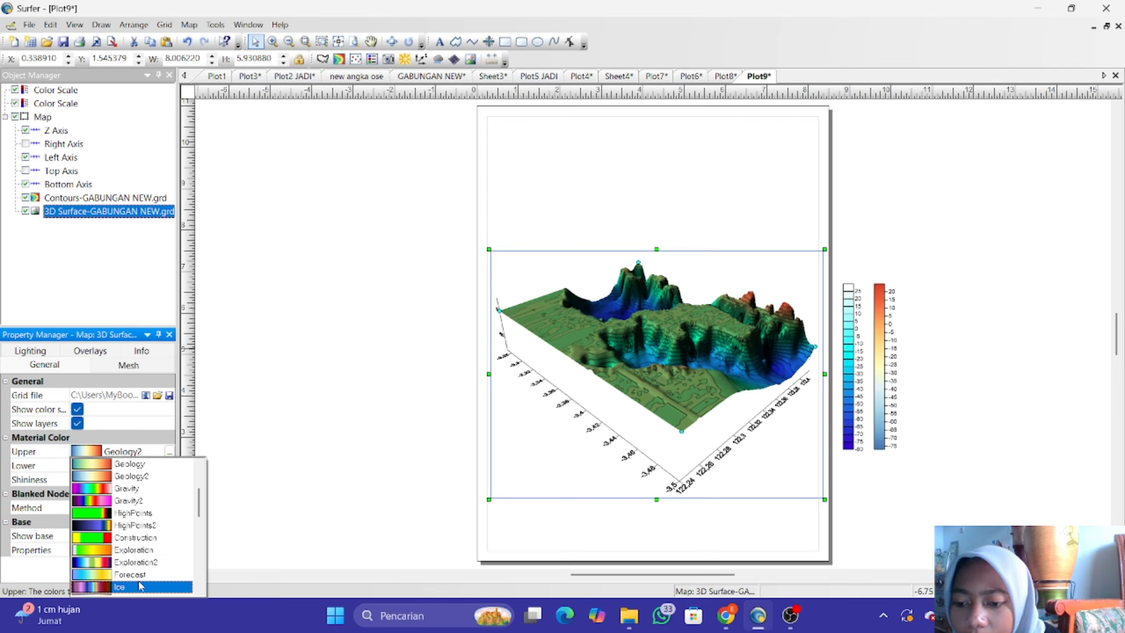
click(138, 574)
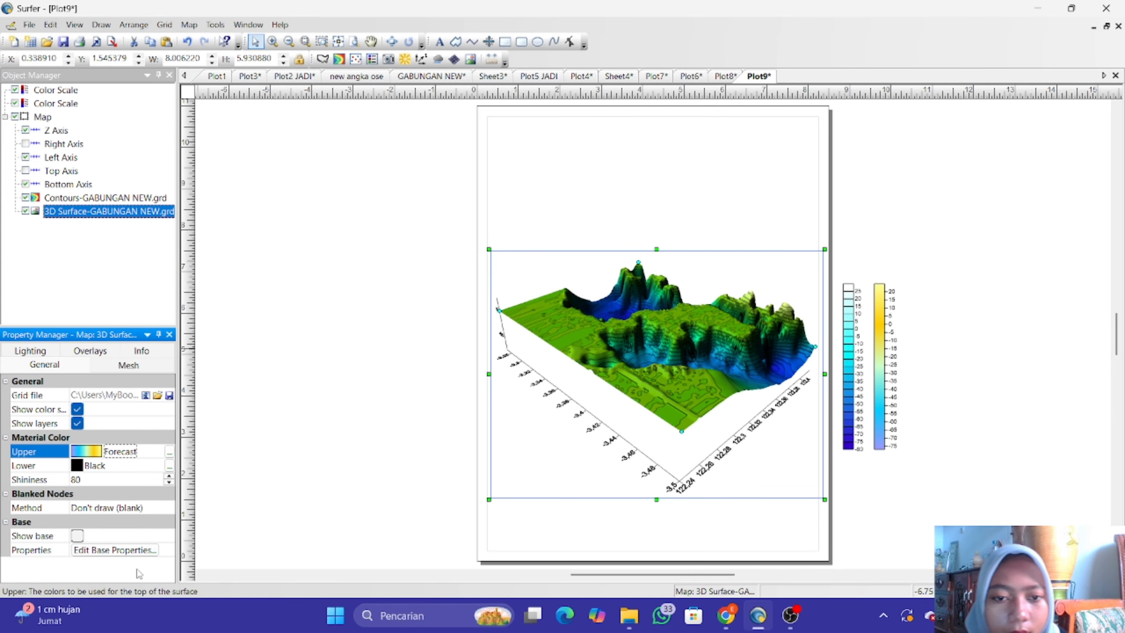
Change the 3D surface's upper material color to the Bathymetry palette.
click(96, 451)
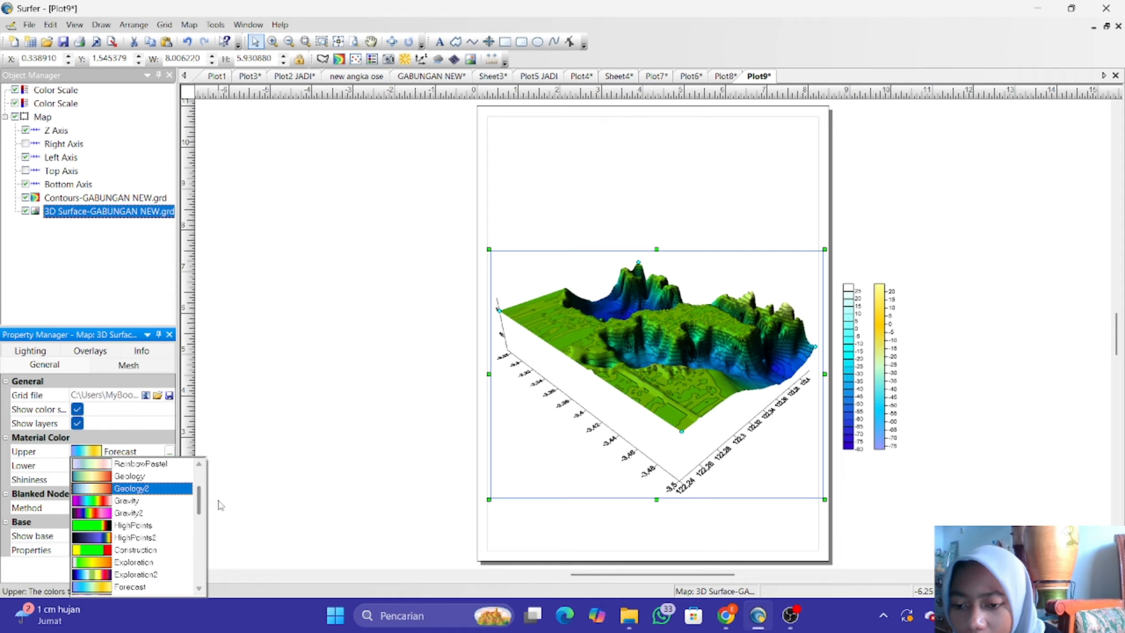
click(198, 589)
click(199, 589)
click(199, 589)
click(198, 589)
click(199, 589)
click(198, 589)
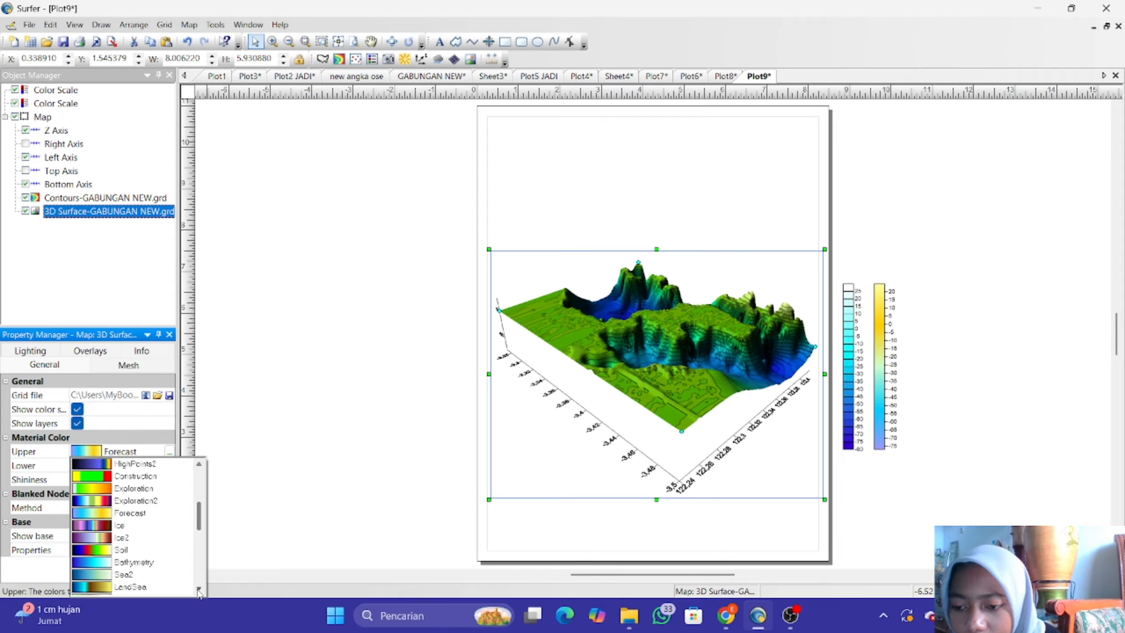
click(199, 589)
click(198, 589)
click(198, 589)
click(199, 589)
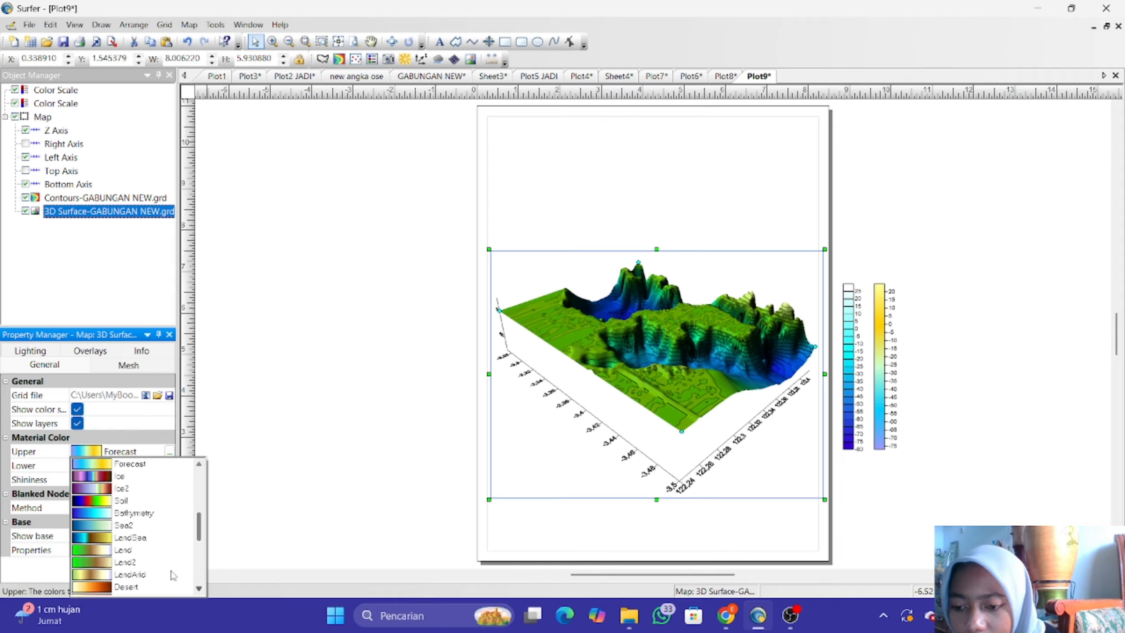
click(106, 514)
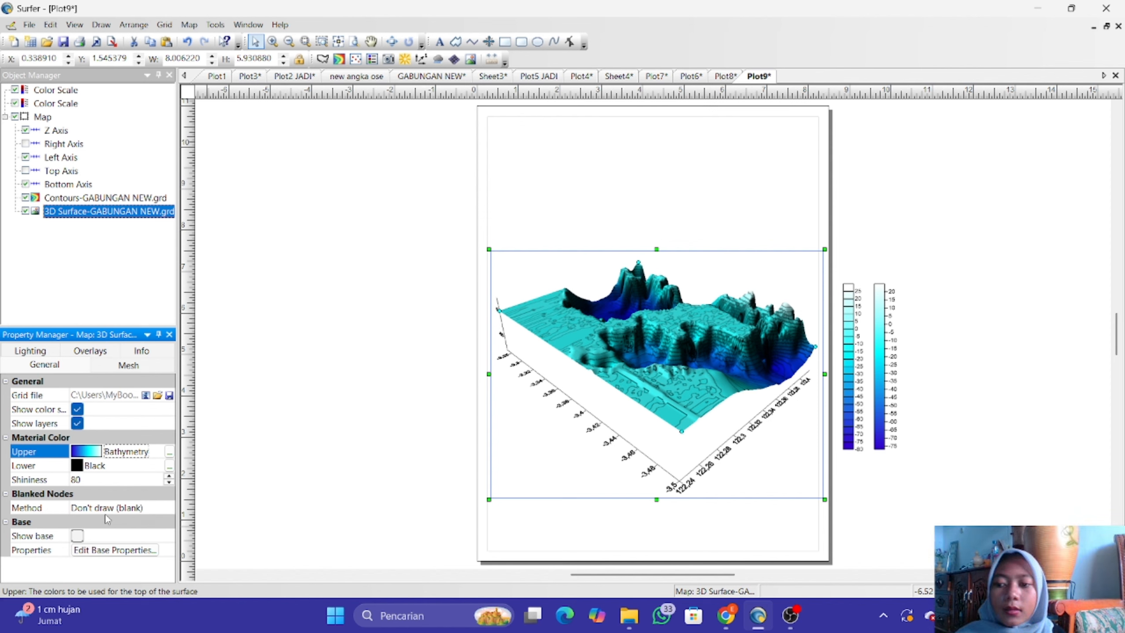
Show the 3D surface's base and give it a light blue solid fill.
click(77, 535)
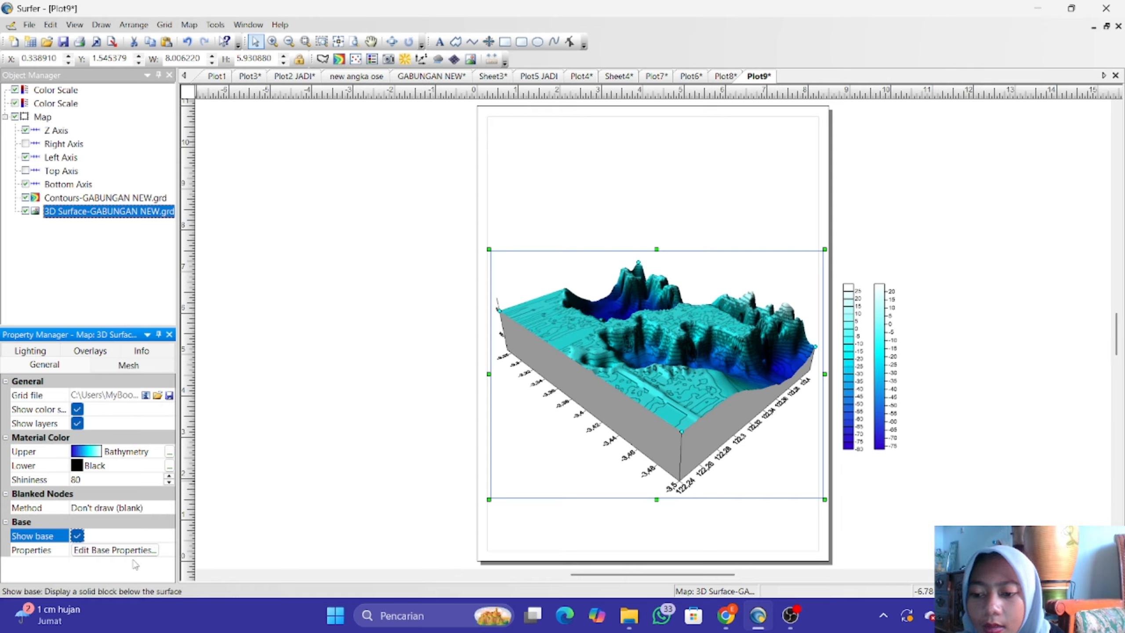
click(141, 550)
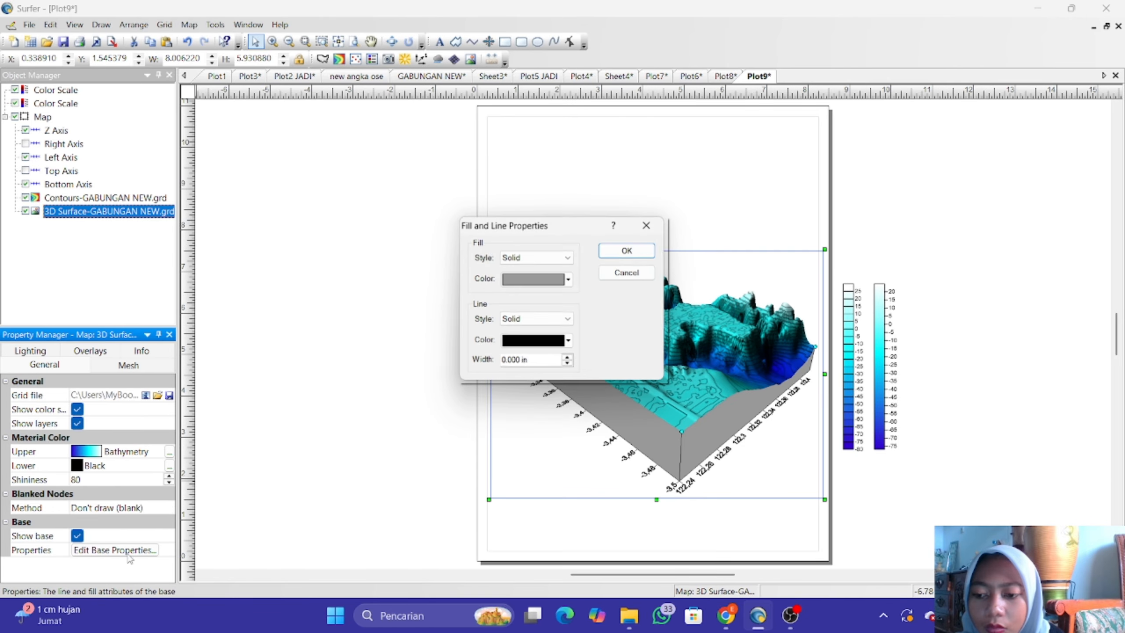
click(569, 279)
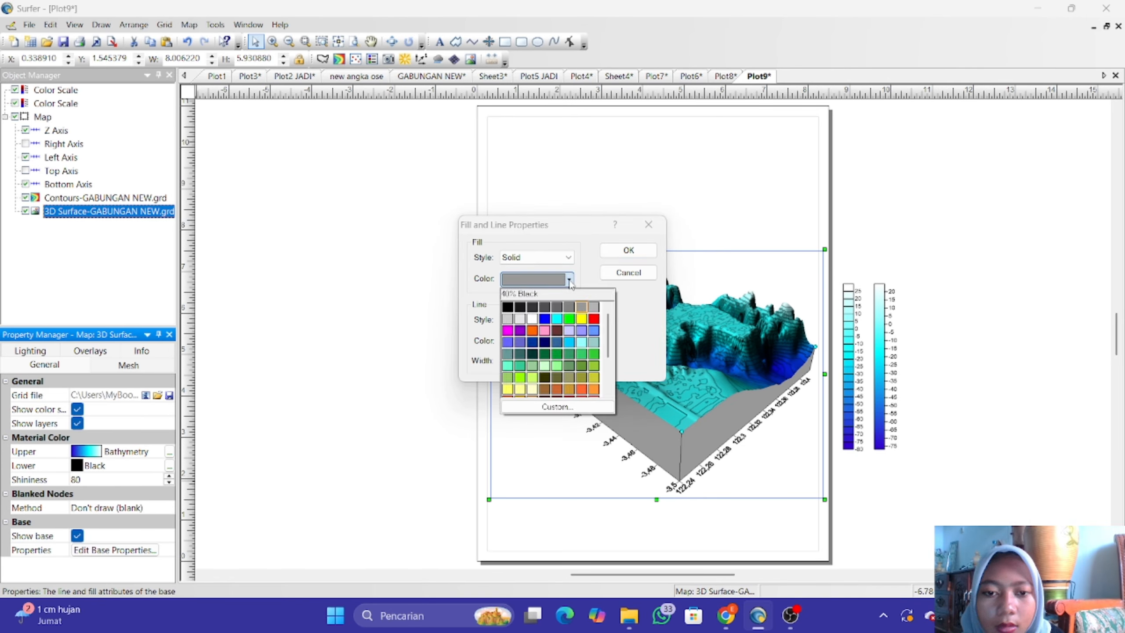
click(595, 333)
click(629, 251)
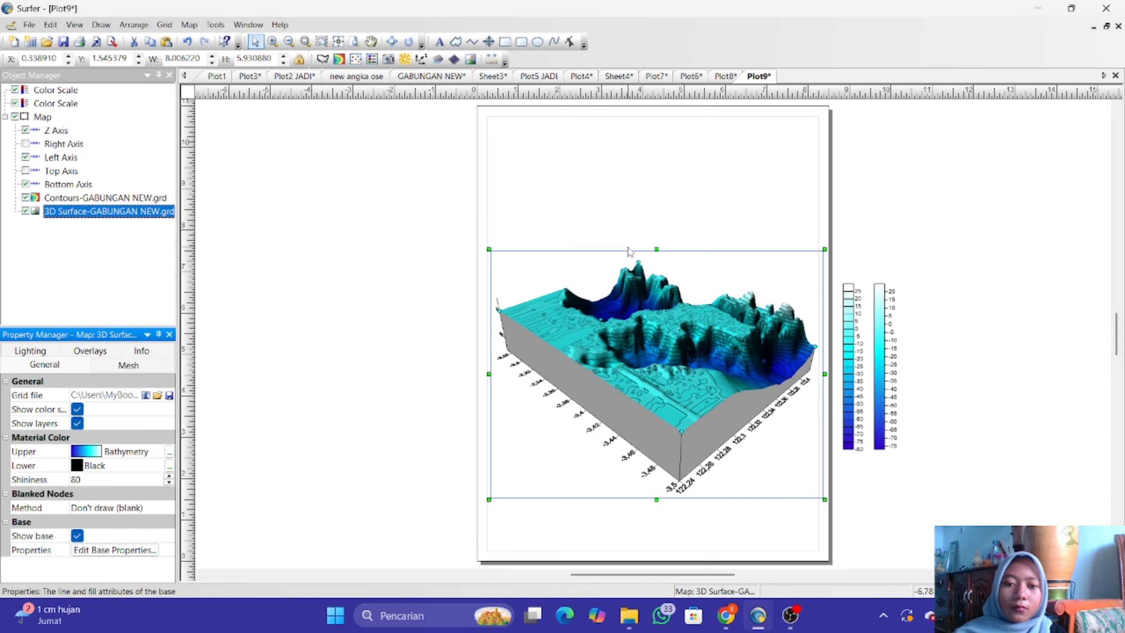
click(927, 384)
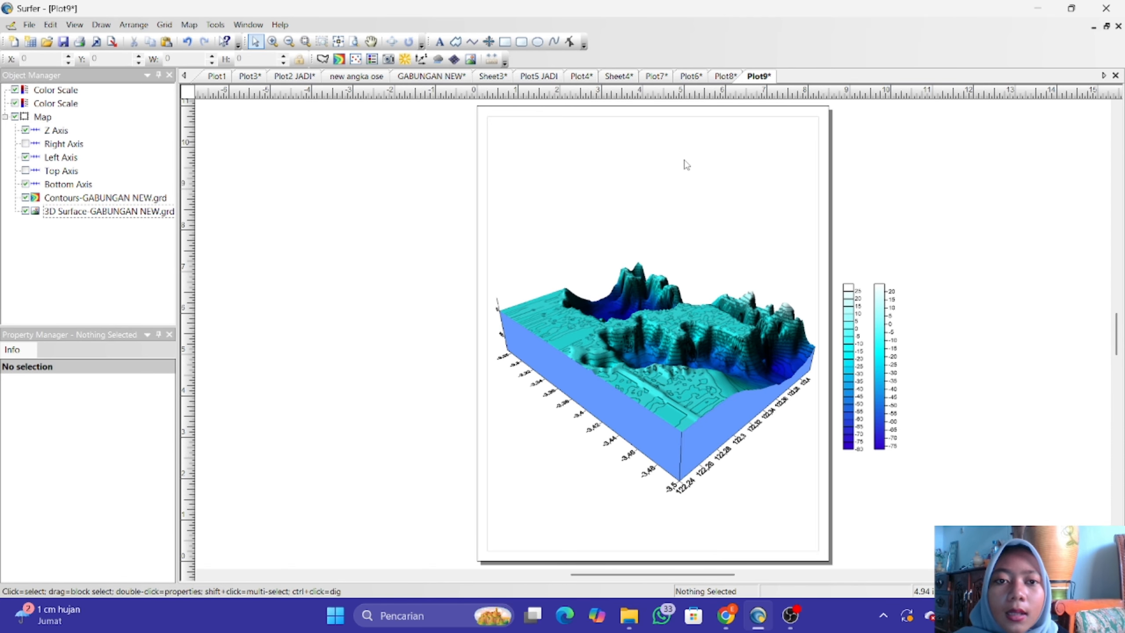
Review the georeferenced chart in Plot6 and the color-filled contour map in Plot7, and return to the 3D surface in Plot9.
click(692, 76)
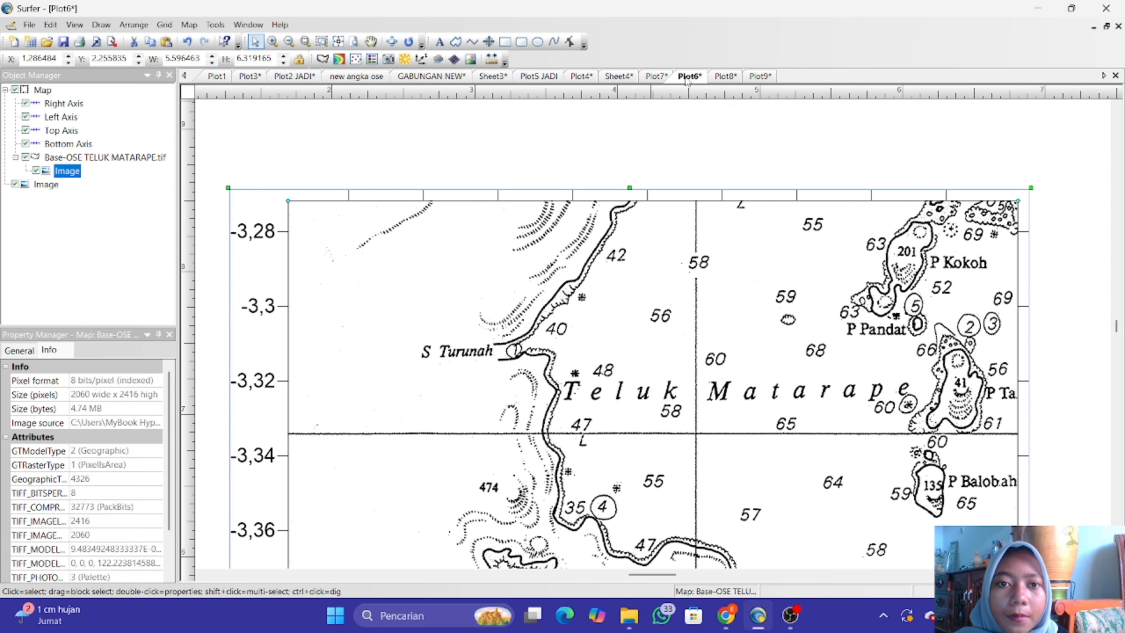
click(657, 76)
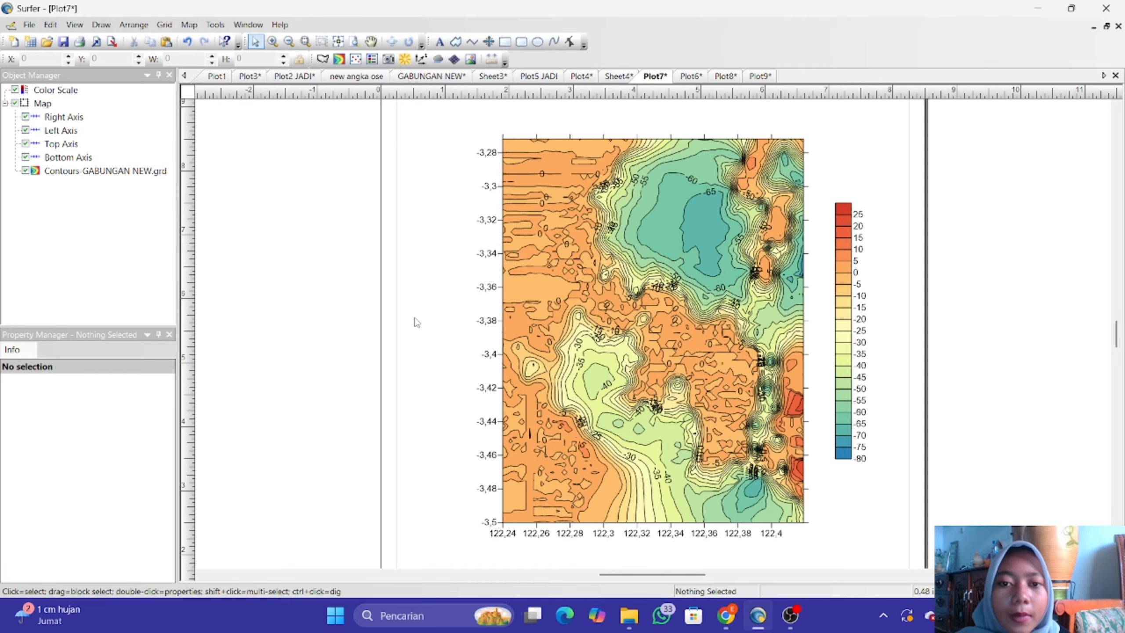
click(749, 77)
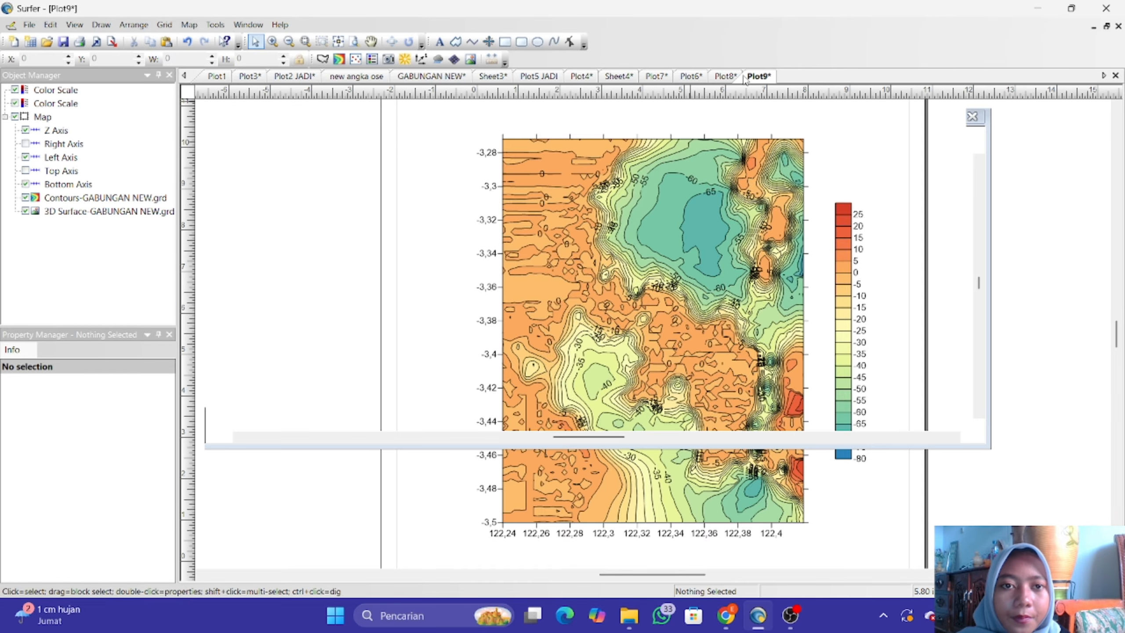